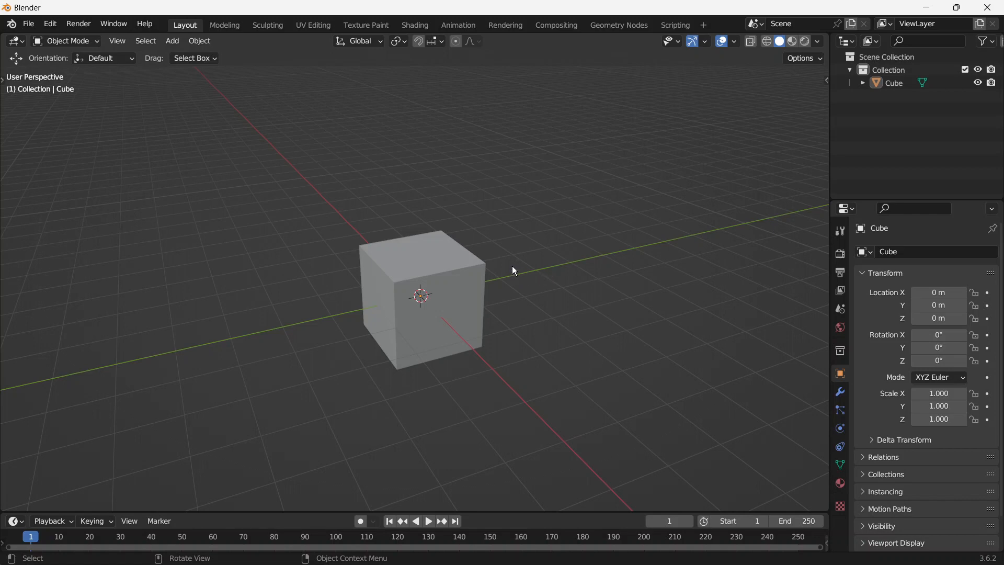
Step: Open the cube's mesh for editing and try edge and face selection before returning to vertex selection
scroll(426, 280, up, 4)
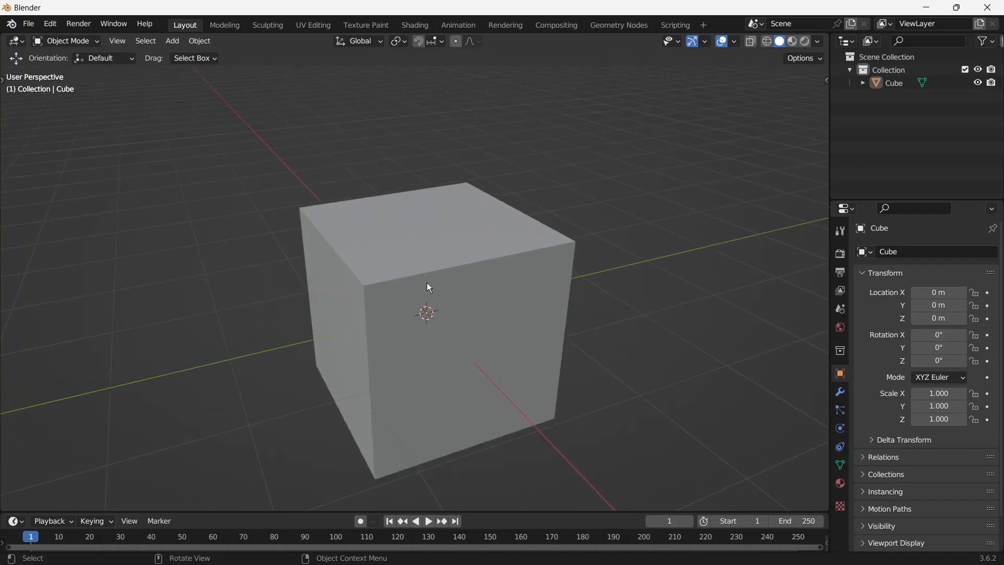
scroll(426, 280, down, 4)
scroll(421, 241, up, 5)
scroll(421, 241, down, 3)
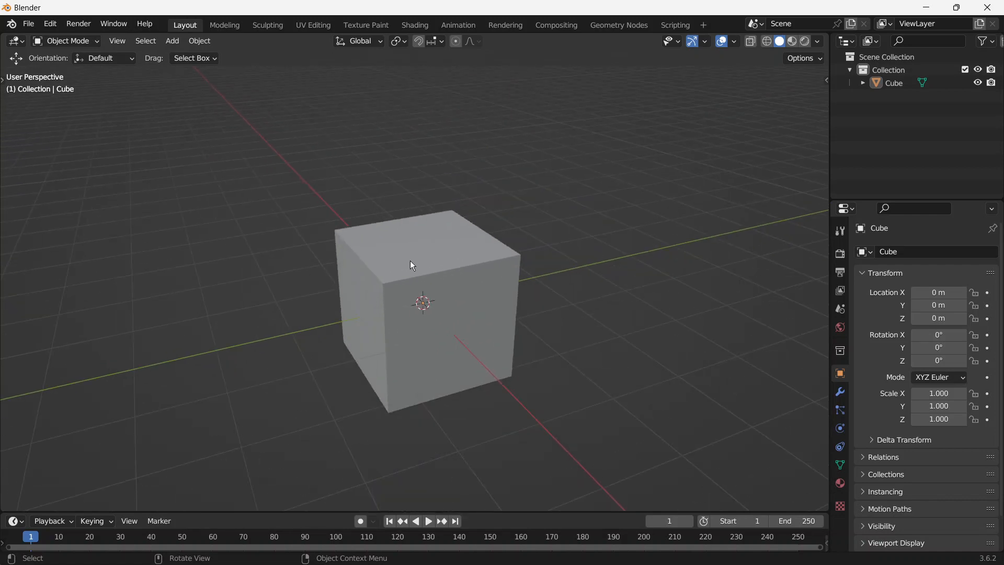
click(410, 260)
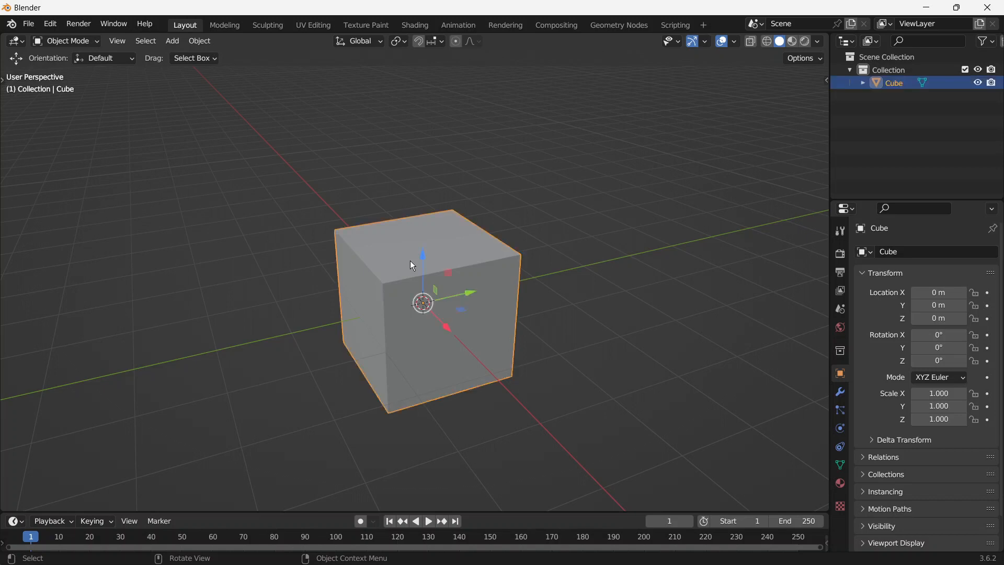
key(Tab)
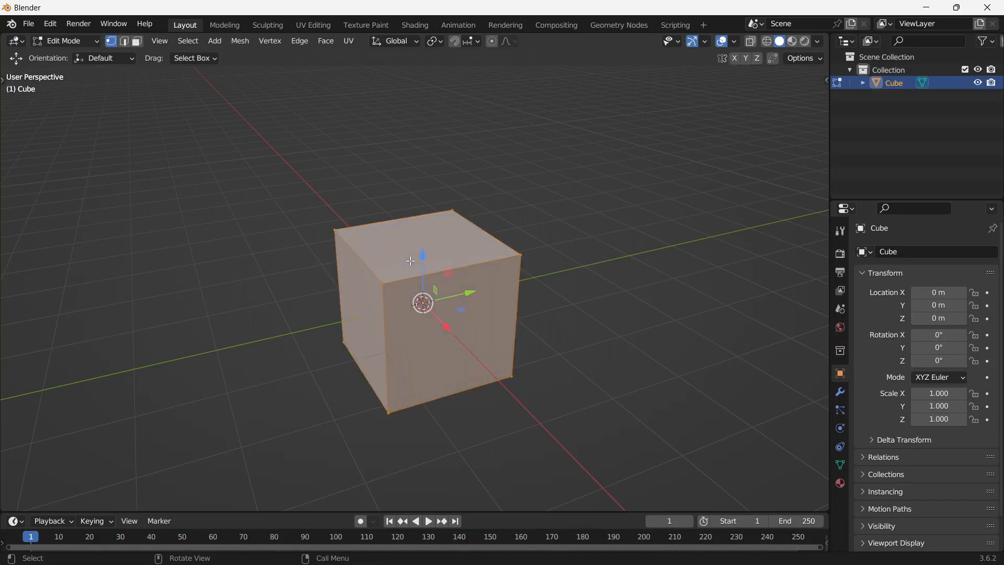
key(2)
key(3)
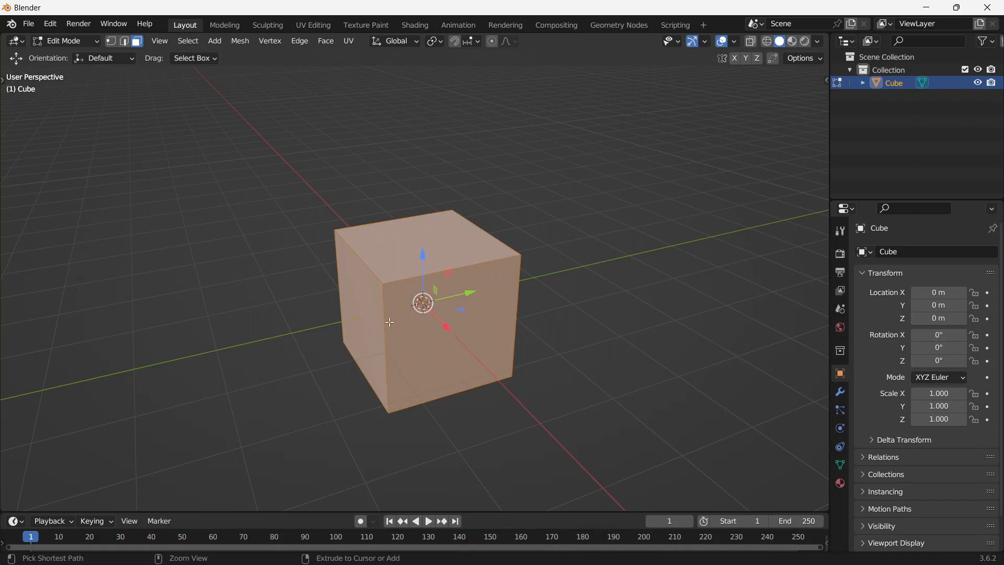
key(2)
key(1)
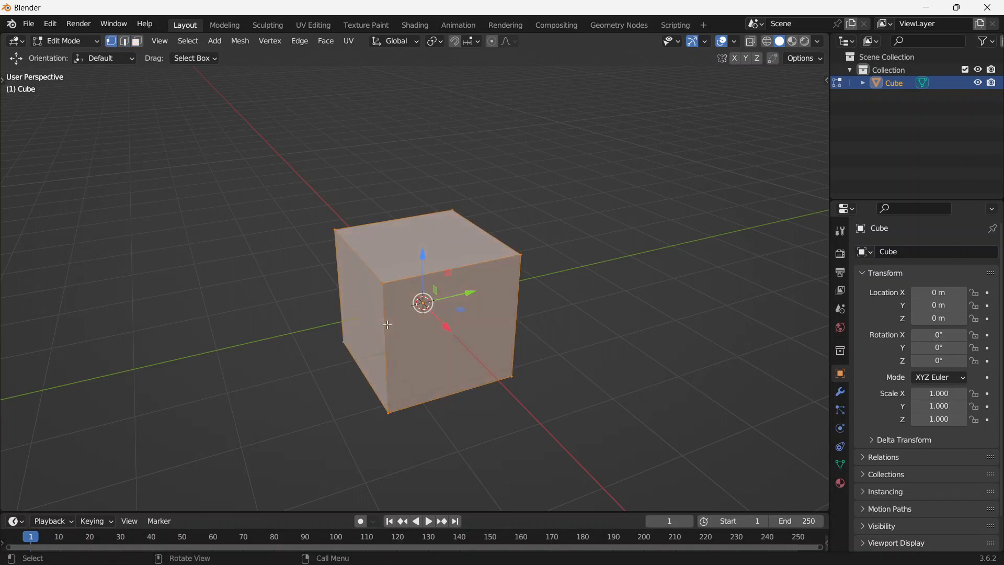
Step: Try loop cuts across the cube with varying numbers of cuts, including 12, and cancel them
key(ctrl+r)
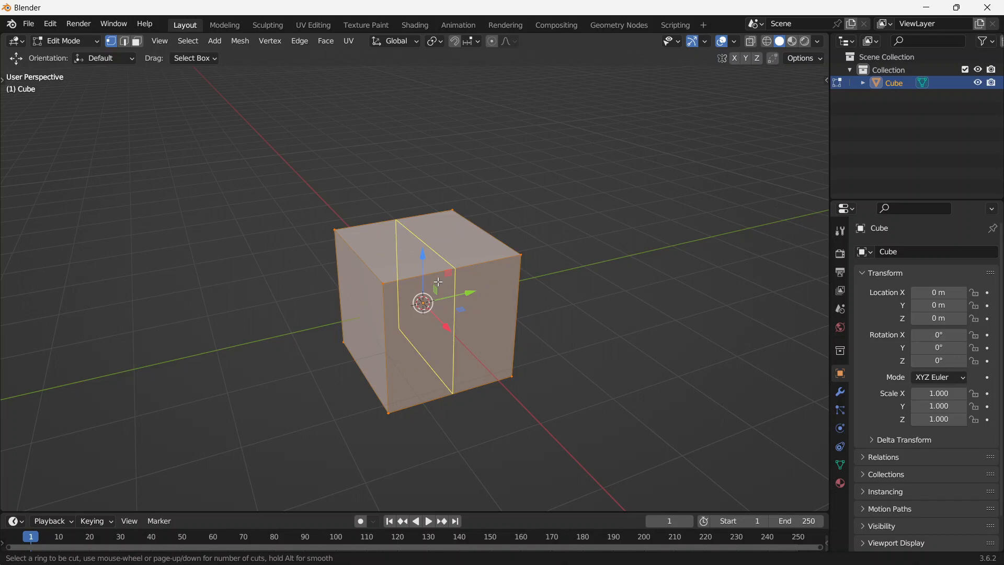
scroll(438, 283, up, 3)
scroll(438, 282, down, 3)
scroll(438, 282, up, 19)
scroll(438, 282, up, 15)
scroll(437, 281, down, 20)
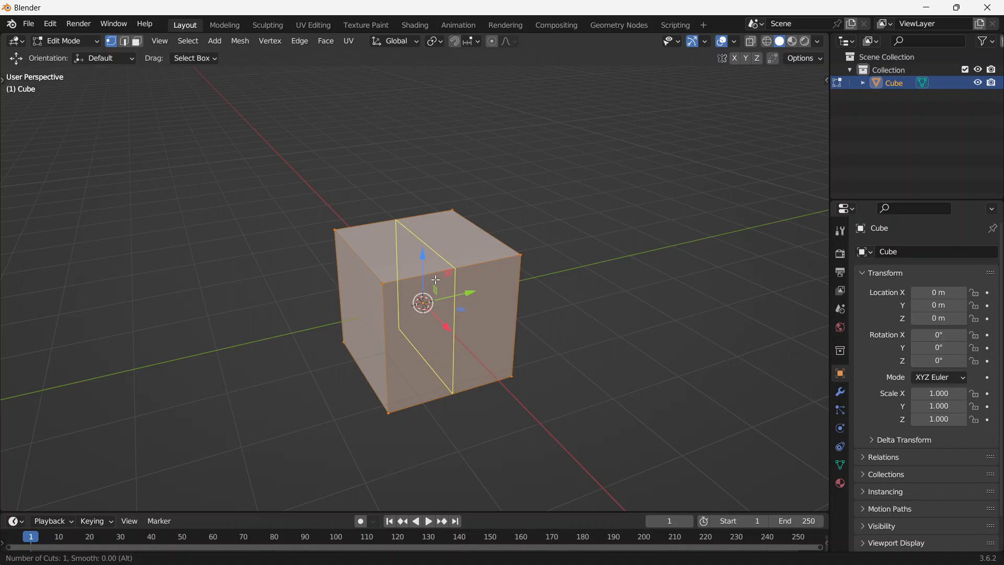
key(Escape)
key(ctrl+r)
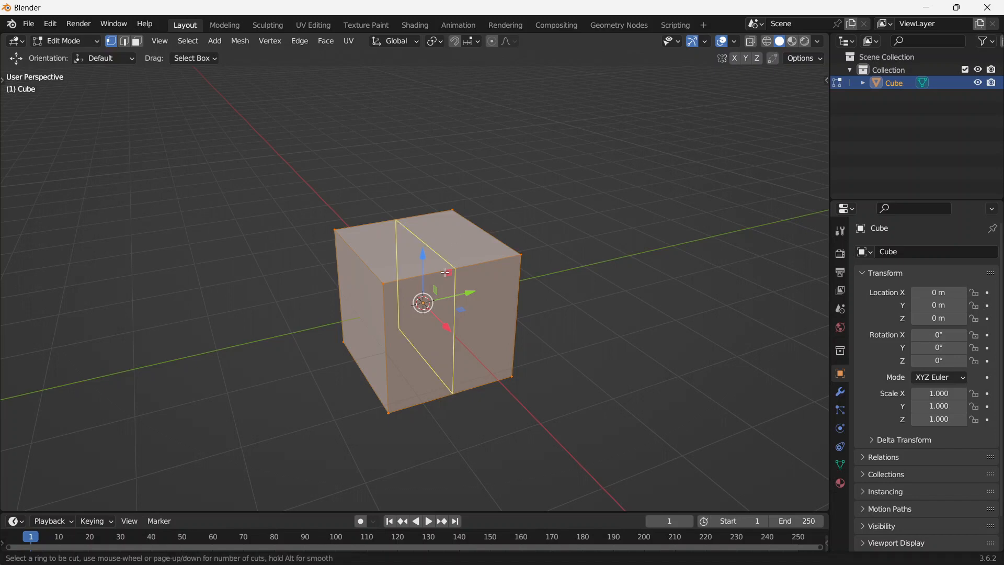
text(12)
key(Escape)
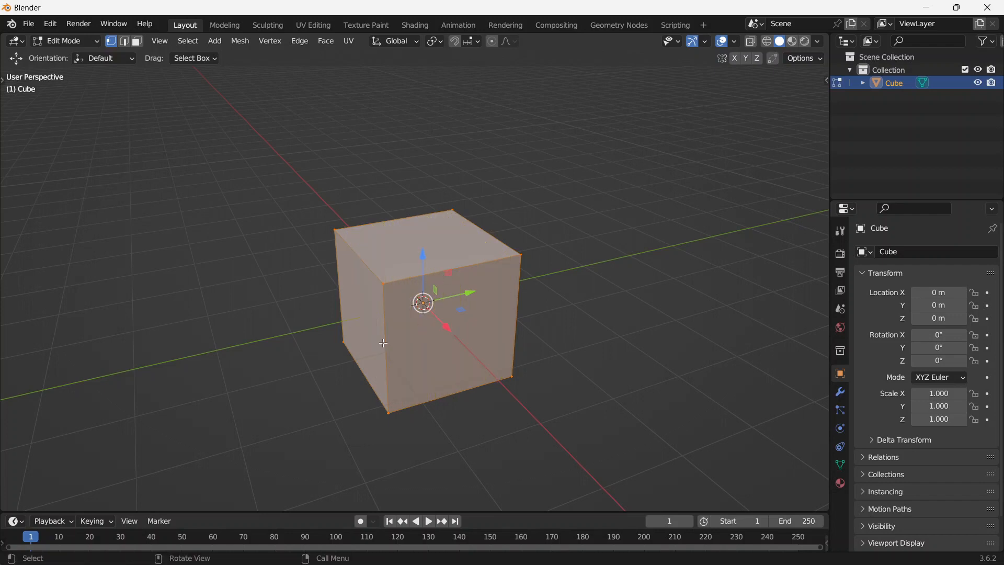
Step: Add one horizontal loop cut around the middle of the cube and toggle between Object Mode and Edit Mode
key(ctrl+r)
key(Tab)
middle_drag(515, 354, 527, 314)
key(Tab)
key(ctrl+r)
key(Tab)
key(Tab)
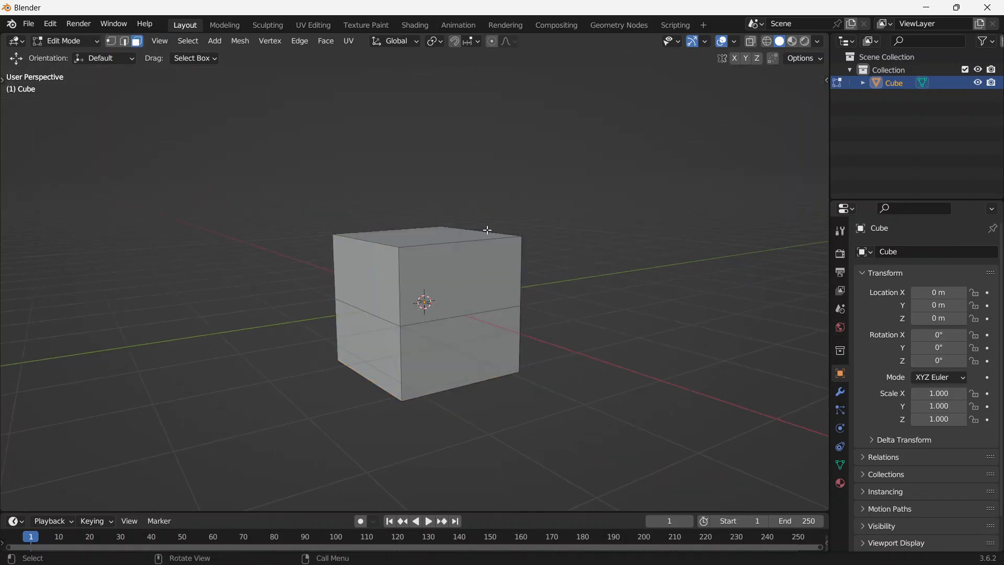
Step: Extrude the cube's top face upward and select the edge loop created by the loop cut
key(2)
alt+click(459, 241)
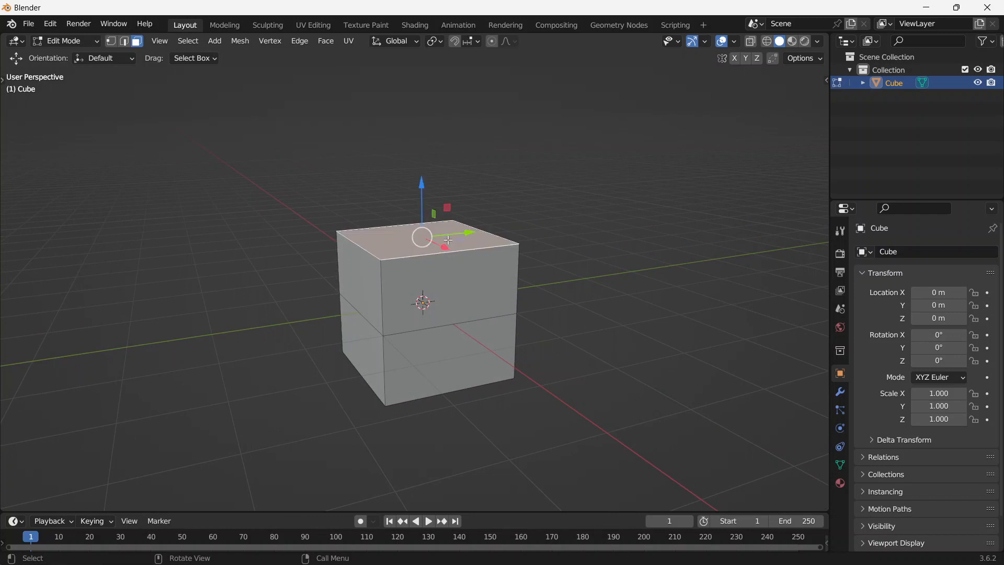
key(e)
click(426, 256)
alt+click(426, 256)
key(alt+a)
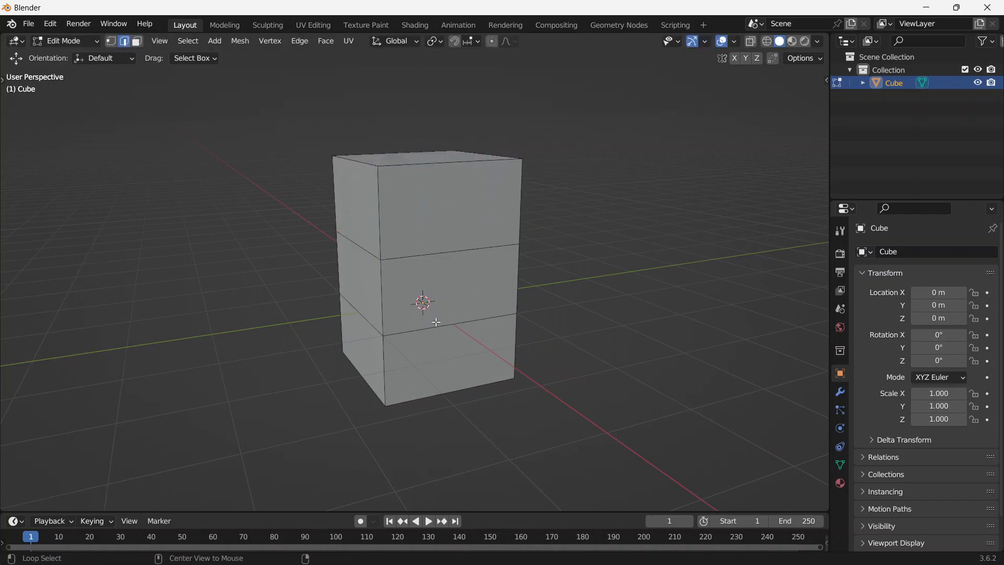
alt+click(434, 325)
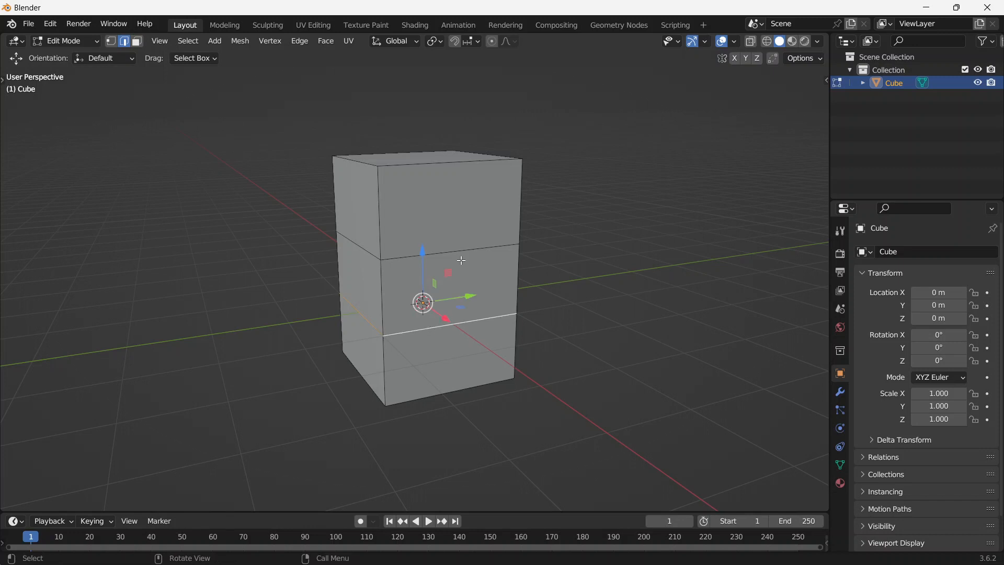
middle_drag(426, 274, 446, 259)
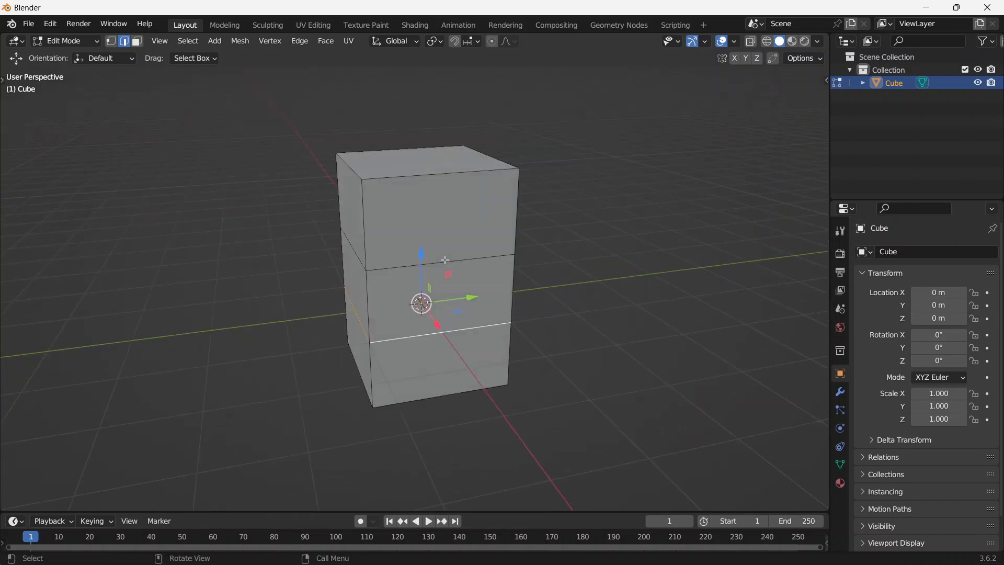
Step: Undo the top-face extrusion and the horizontal loop cut to restore the plain cube
key(ctrl+z)
key(ctrl+z)
key(ctrl+z)
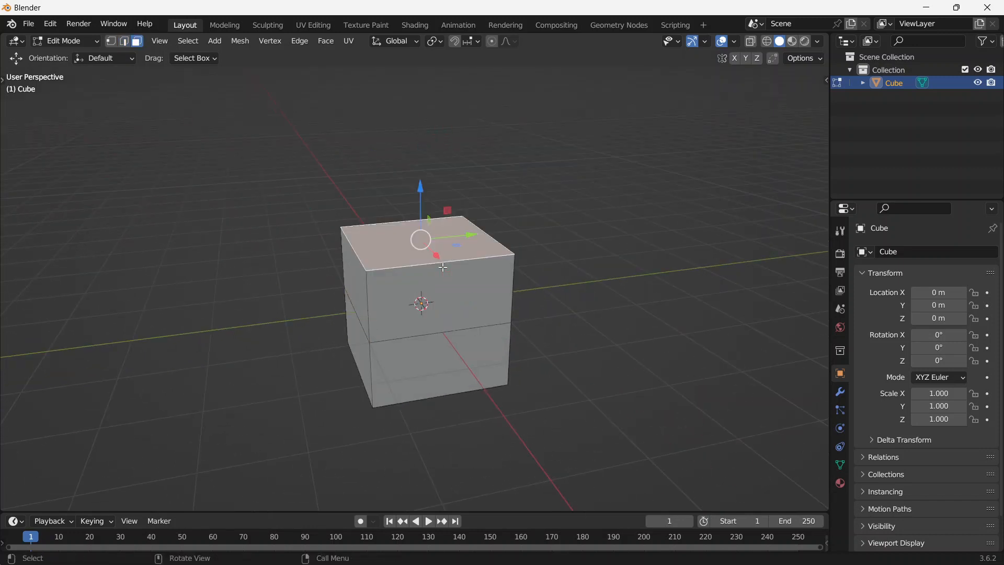
key(ctrl+z)
key(ctrl+z)
key(ctrl+z)
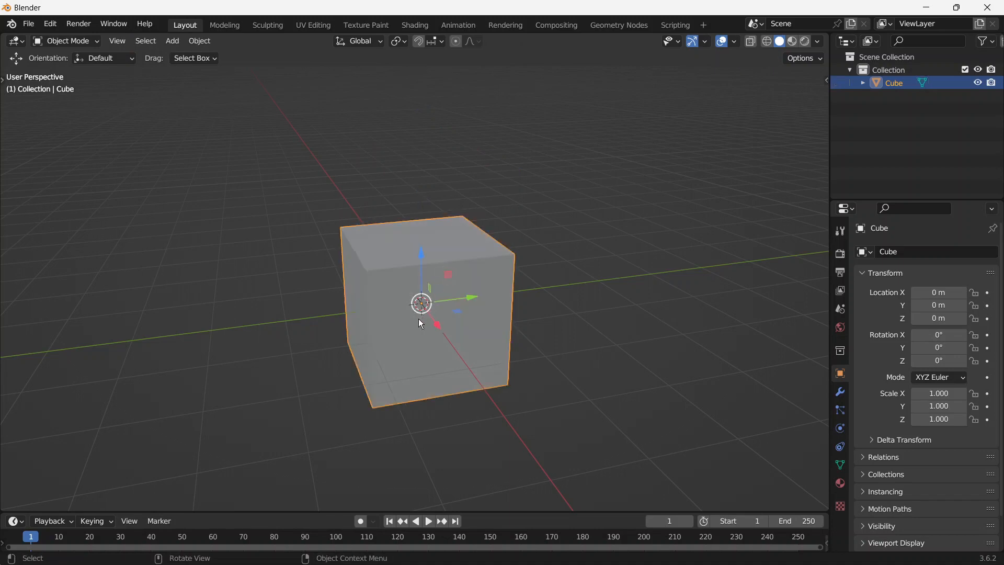
key(ctrl+z)
key(ctrl+z)
key(ctrl+z)
key(ctrl+z)
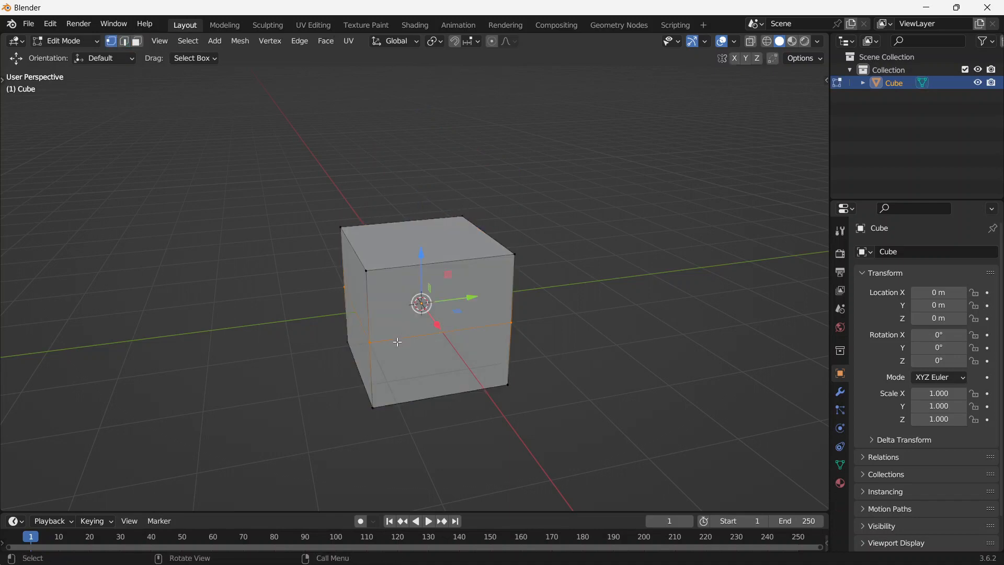
key(ctrl+z)
key(ctrl+z)
key(ctrl+z)
key(ctrl+z)
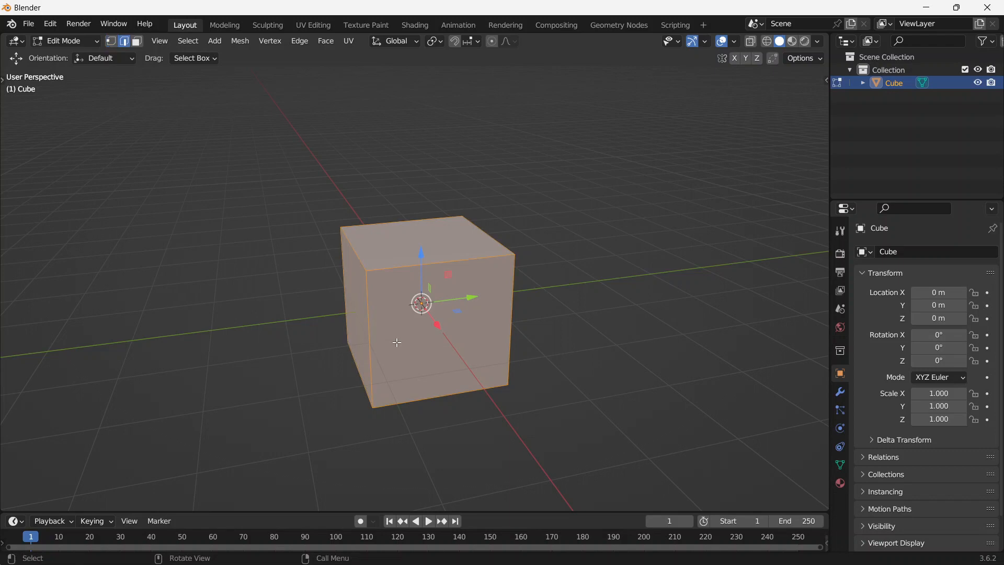
Step: Make a centred horizontal loop cut around the cube's sides and return to Object Mode
key(Tab)
key(ctrl+r)
click(380, 334)
right_click(380, 334)
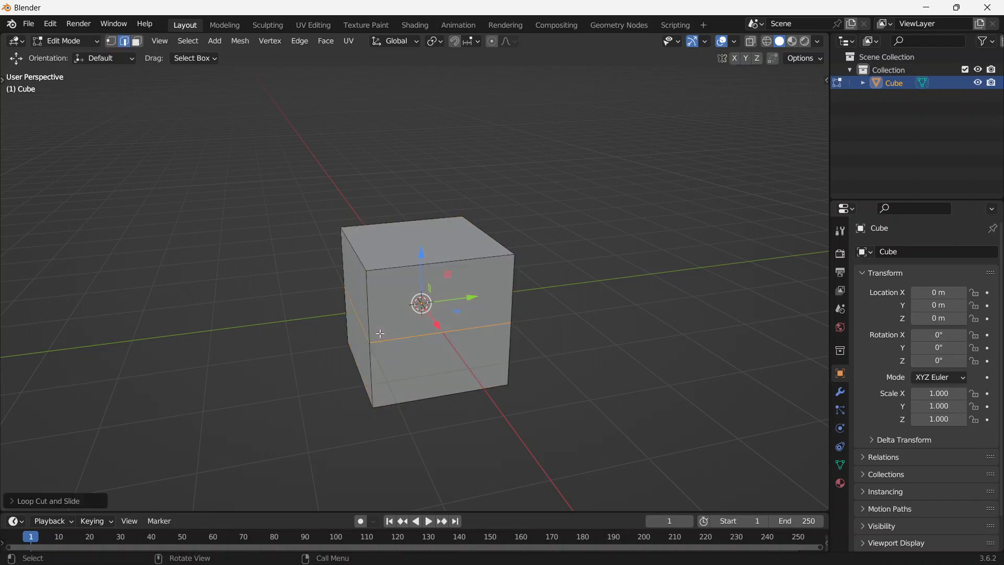
middle_drag(464, 329, 448, 296)
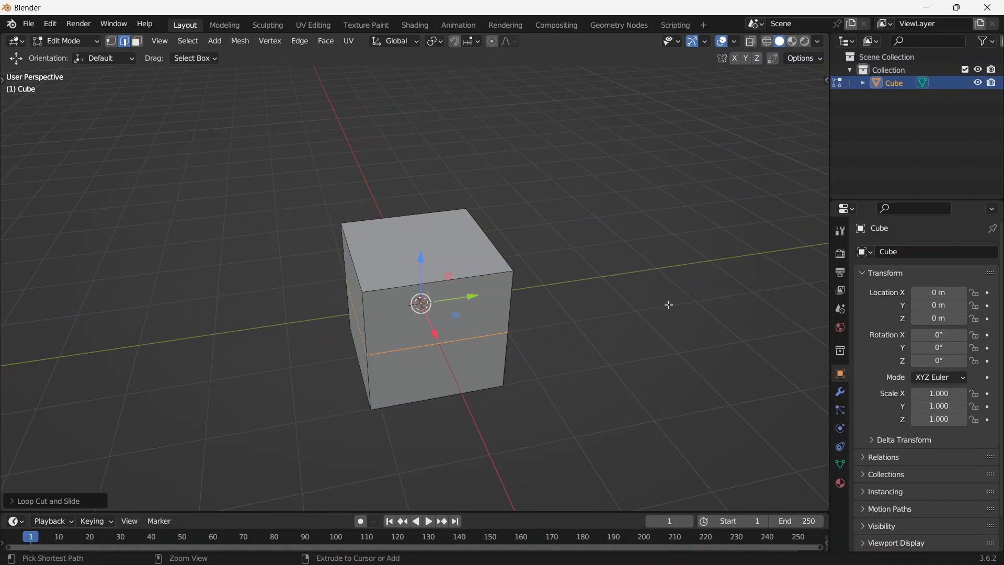
key(a)
middle_drag(472, 259, 484, 220)
key(Tab)
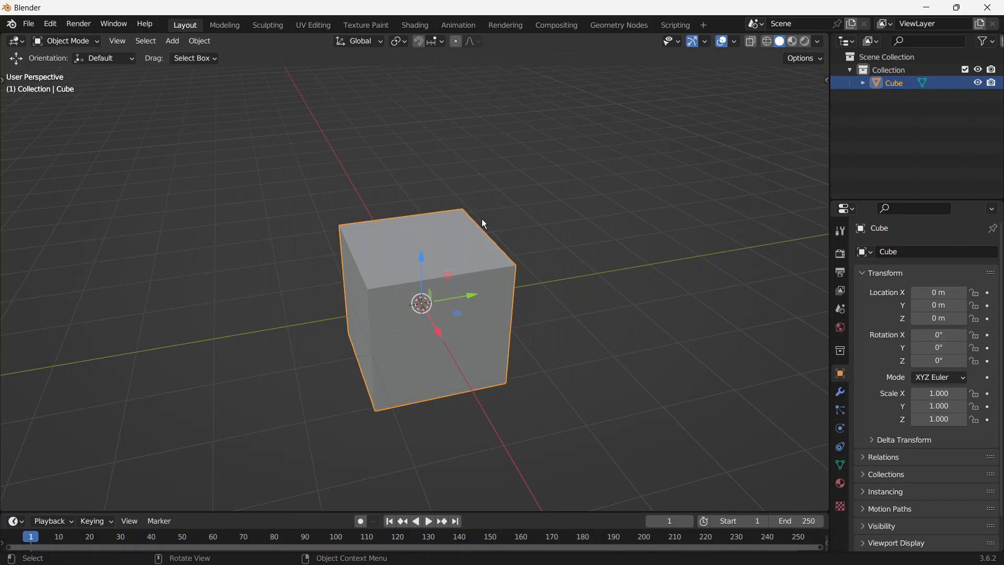
Step: Try to extrude the cube's top face upward by about 1.44 m and undo the extrusion
key(Tab)
click(417, 246)
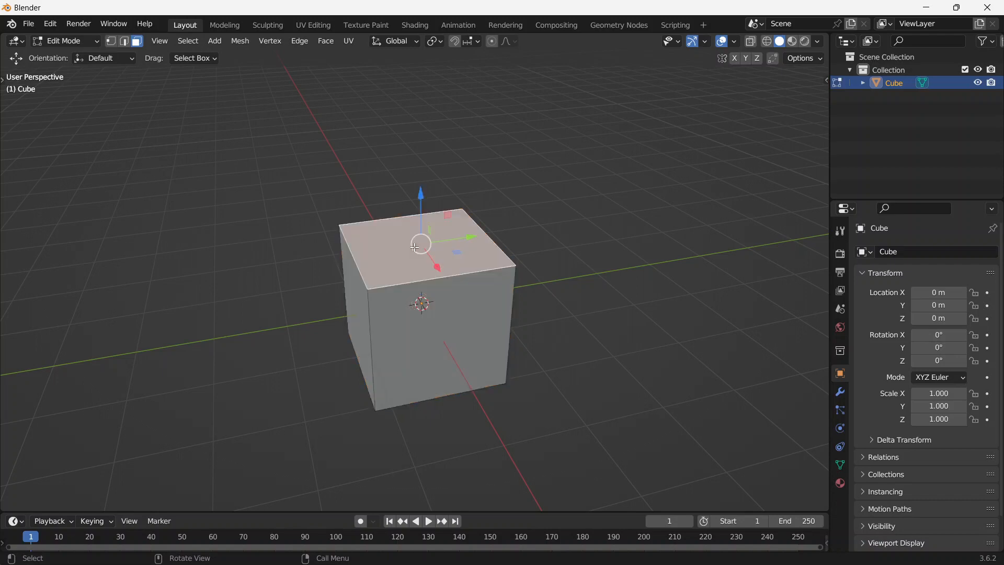
key(e)
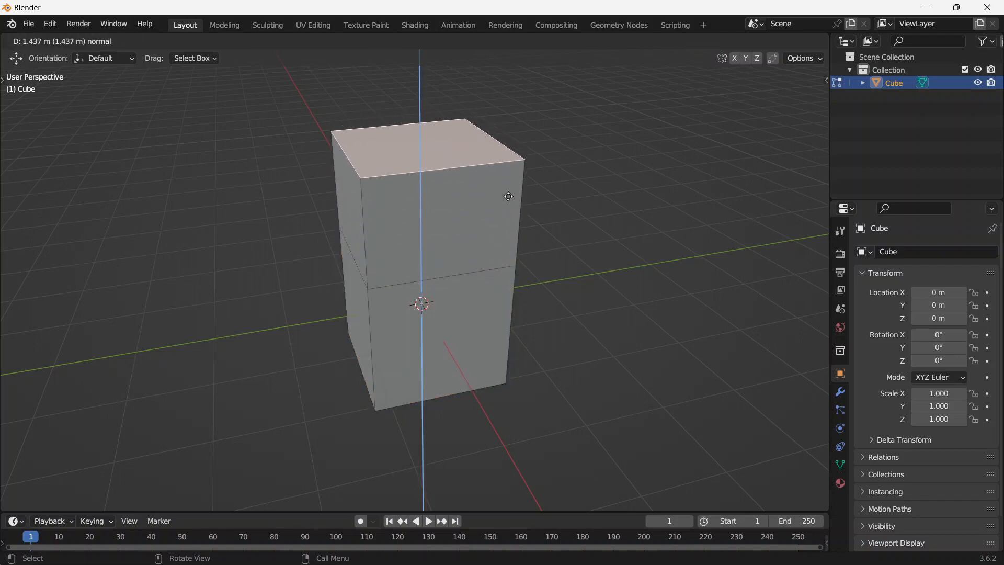
right_click(508, 195)
key(ctrl+z)
key(ctrl+z)
Step: Extrude the top face upward, try scaling it down to about 0.48, and undo the changes
click(465, 247)
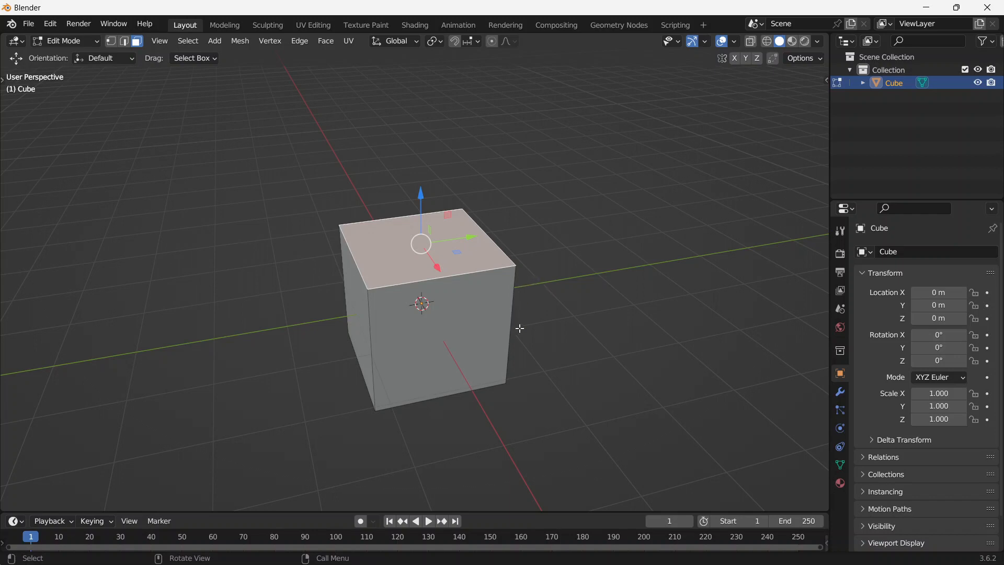
key(e)
click(513, 214)
key(s)
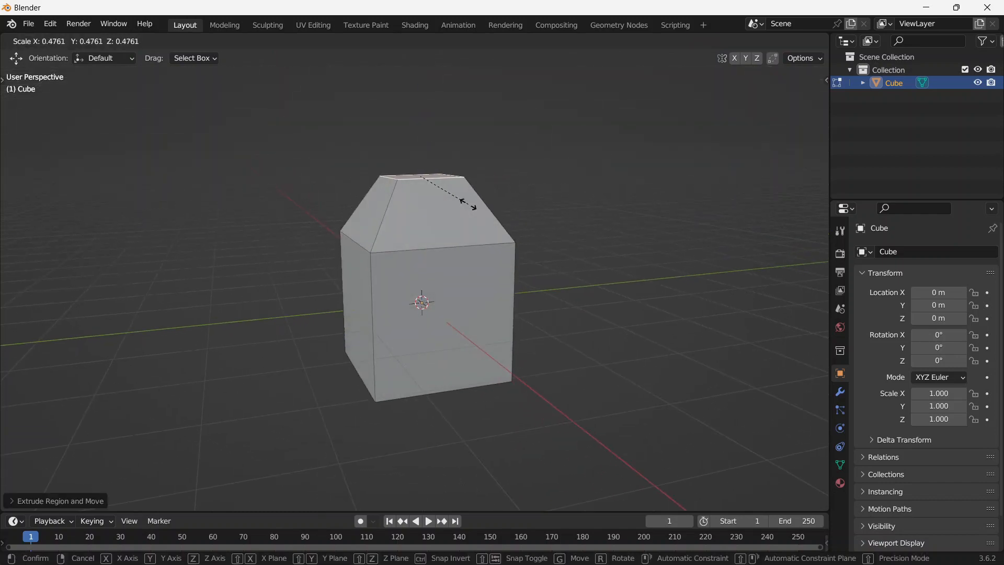
key(Escape)
key(ctrl+z)
key(ctrl+z)
key(ctrl+shift+z)
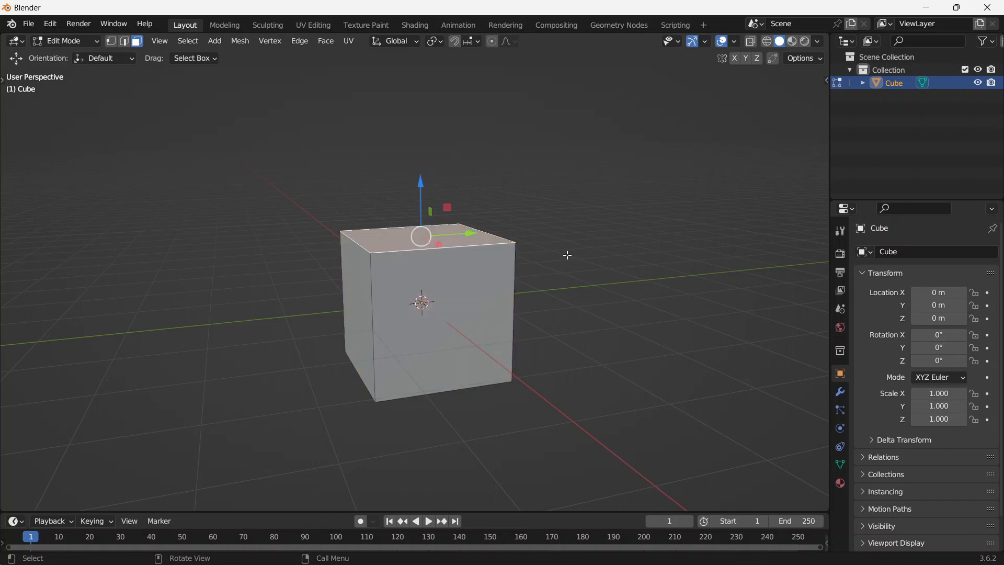
Step: Try extruding the top face in place and scaling it inward, and undo the extrusion
key(e)
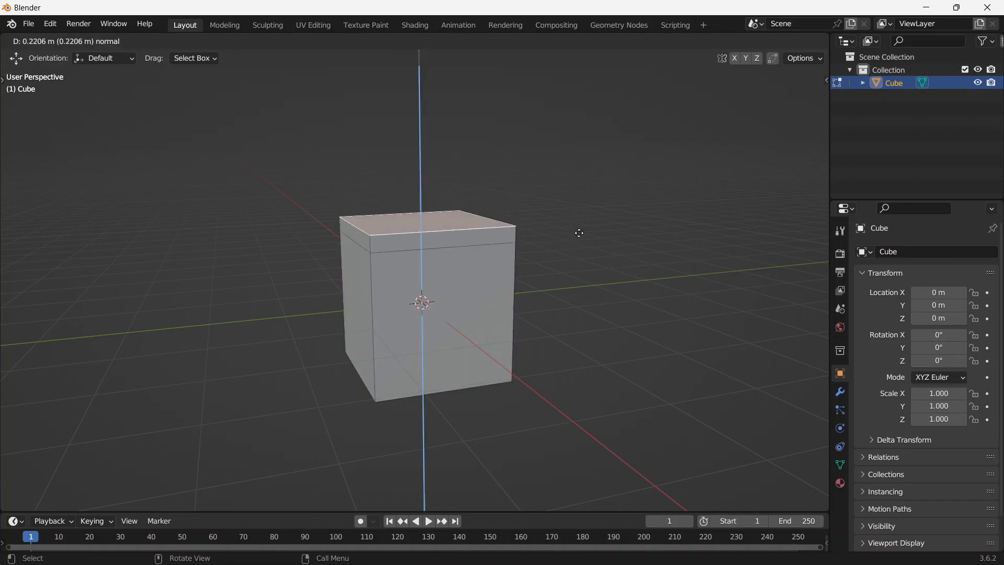
key(Escape)
key(s)
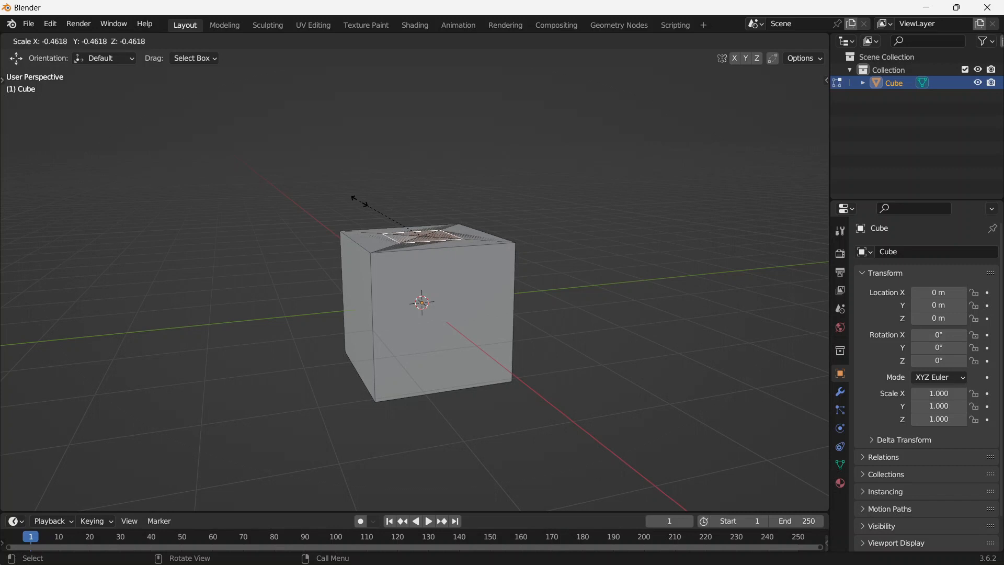
right_click(388, 185)
middle_drag(441, 171, 440, 254)
key(ctrl+z)
key(ctrl+z)
Step: Extrude the top face in place and scale it outward to about 1.54 to form an overhanging rim
click(440, 254)
key(e)
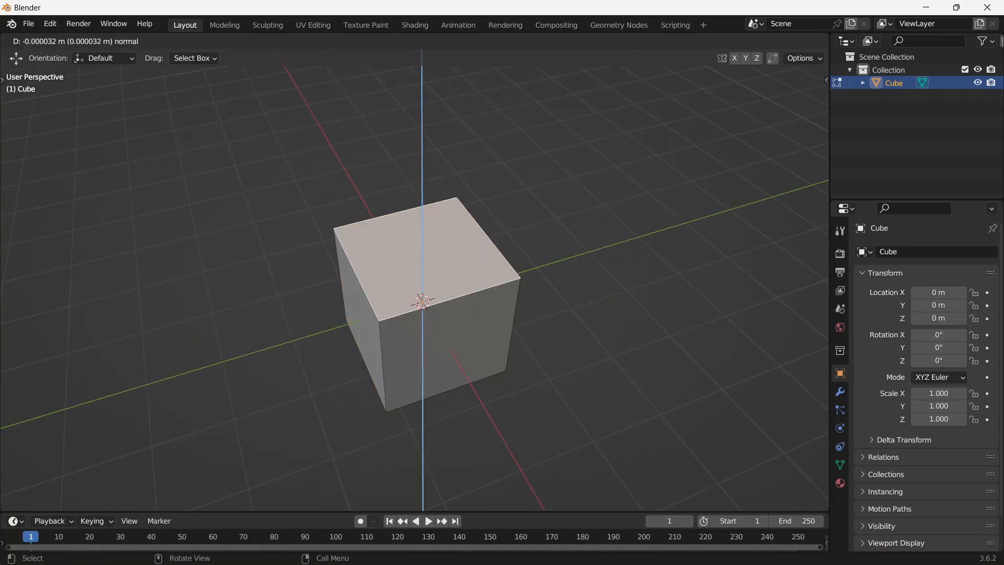
key(s)
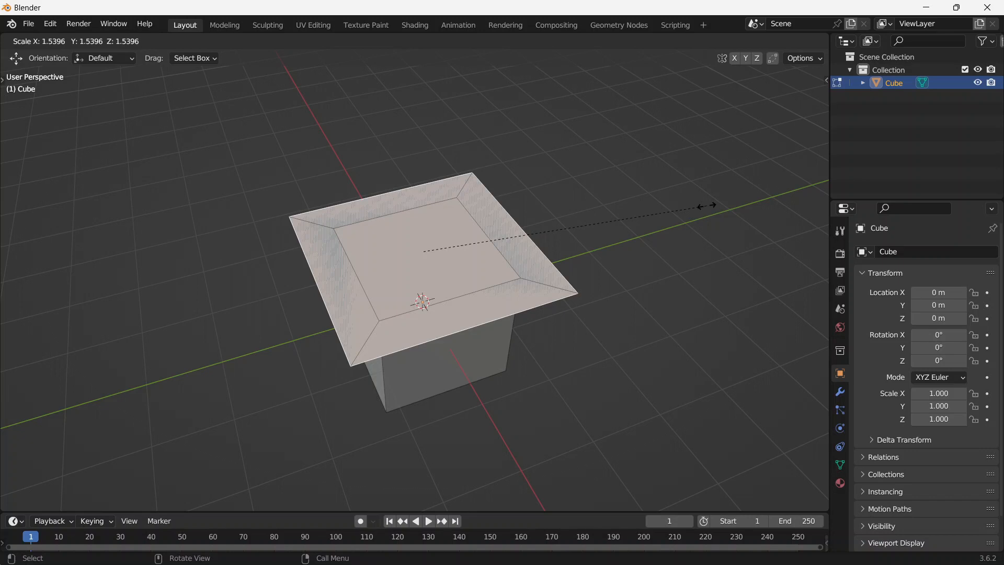
click(708, 205)
middle_drag(571, 339, 610, 296)
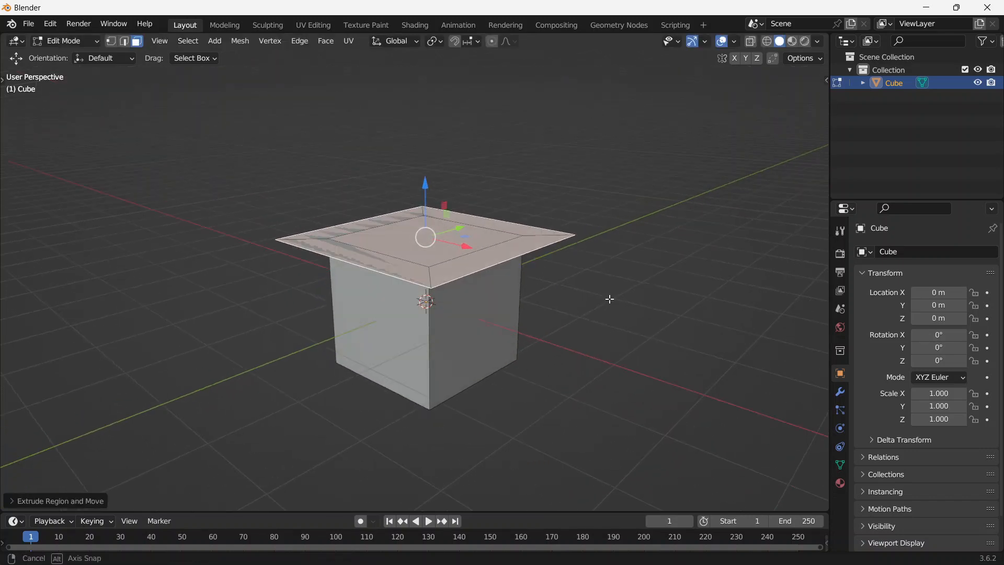
Step: Try raising the widened top face about 0.73 m along Z, restore it, and examine the rim's underside
key(e)
key(z)
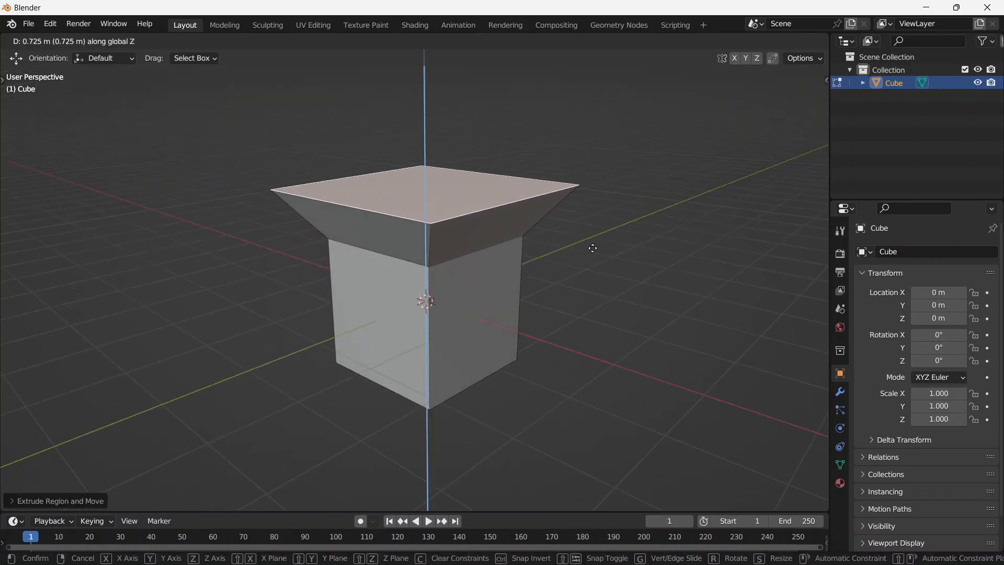
click(593, 241)
middle_drag(542, 303, 524, 255)
middle_drag(591, 255, 502, 262)
click(453, 256)
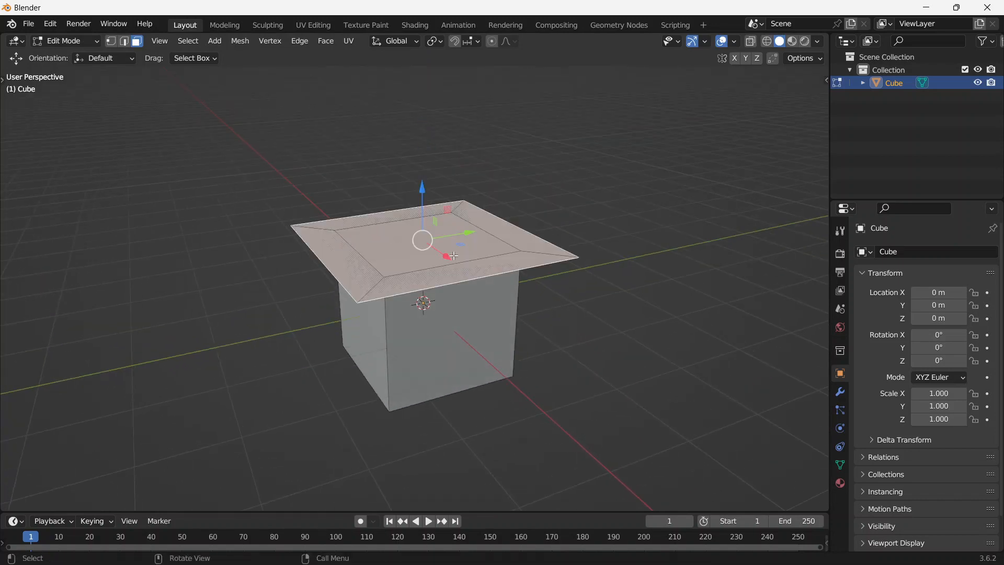
middle_drag(368, 242, 406, 285)
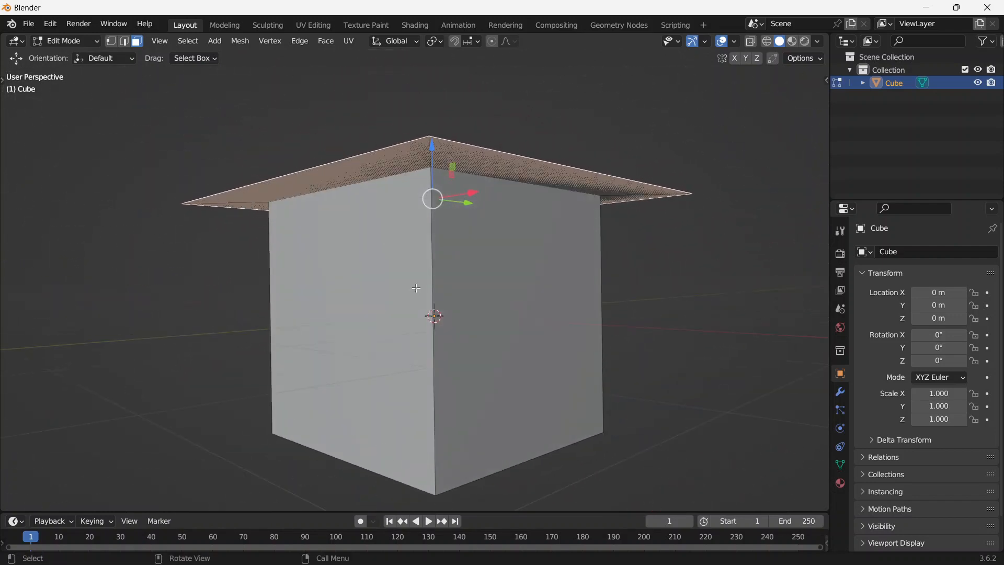
Step: Raise the widened top face along Z so the rim flares outward from the cube, and examine its sides
key(g)
key(z)
click(651, 274)
middle_drag(651, 273, 629, 291)
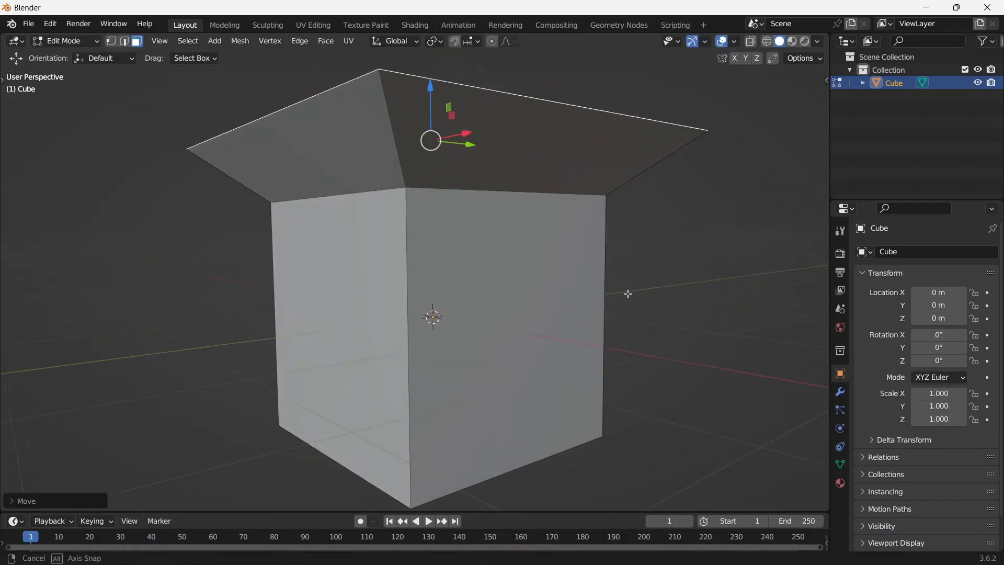
click(633, 162)
middle_drag(649, 194, 665, 160)
Step: Adjust the widened top face's height along Z to a shallow flare and preview the shape in Object Mode
key(g)
key(z)
click(607, 235)
mouse_move(645, 260)
middle_down()
mouse_move(660, 332)
mouse_move(668, 255)
mouse_move(679, 320)
mouse_move(645, 230)
mouse_move(638, 281)
mouse_move(482, 361)
mouse_move(465, 286)
mouse_move(539, 286)
mouse_move(653, 257)
middle_up()
scroll(678, 319, up, 1)
key(g)
key(z)
click(670, 286)
key(Tab)
click(673, 315)
click(464, 285)
key(Tab)
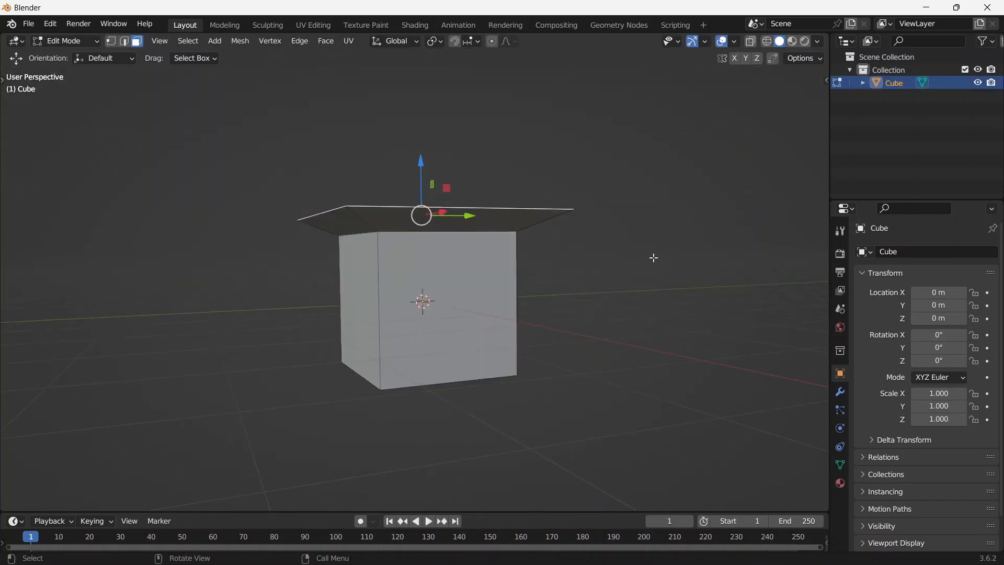
Step: Scale the raised top face inward to about 0.77 in X and Y only, keeping Z locked
key(s)
key(shift+z)
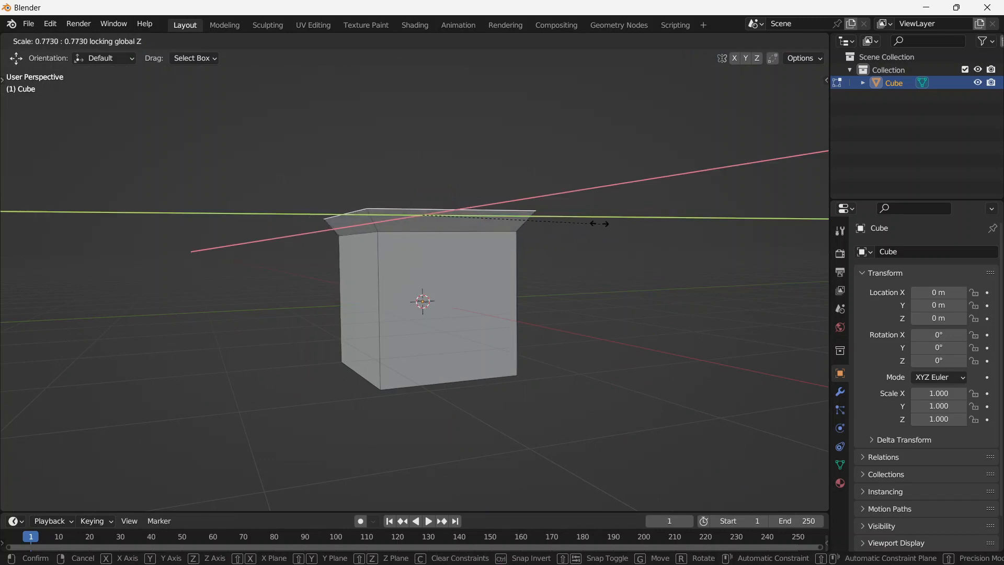
click(593, 212)
Step: Extrude the top face, scale it outward, and raise it along Z to add a second flared tier
middle_drag(589, 213, 587, 240)
key(s)
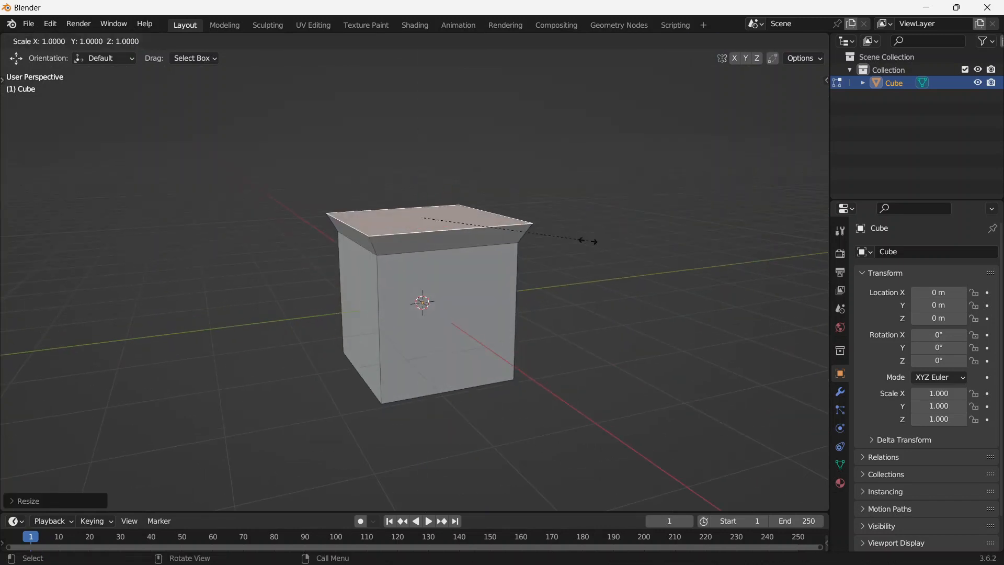
click(619, 250)
key(e)
key(z)
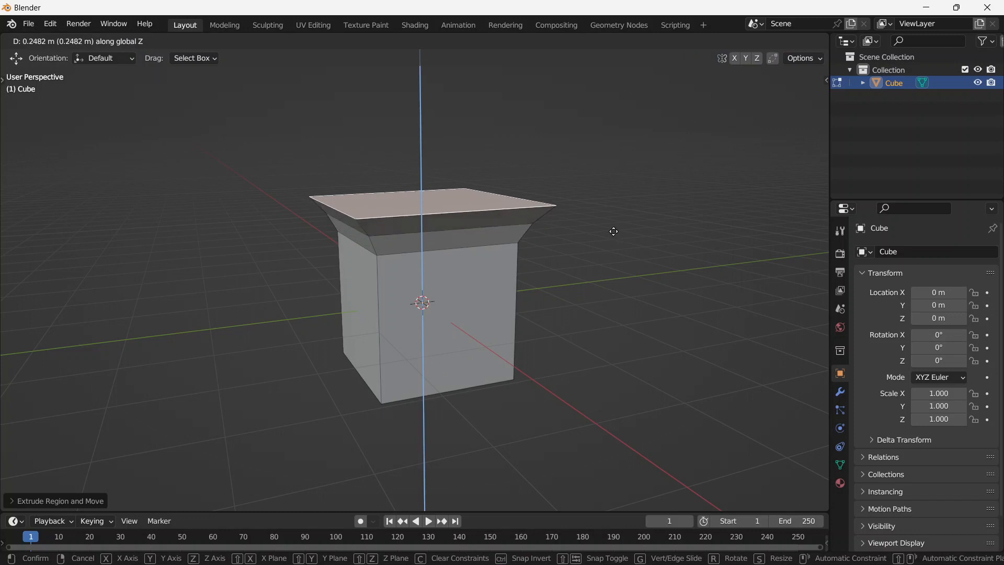
click(609, 246)
key(Tab)
middle_drag(588, 319, 561, 285)
Step: Extrude the top face again, widen it, raise it along Z for a third flared tier, and preview it in Object Mode
key(Tab)
key(e)
key(s)
click(587, 310)
key(g)
key(z)
click(593, 267)
key(Tab)
middle_drag(549, 324, 480, 275)
click(572, 276)
click(480, 275)
key(Tab)
key(Tab)
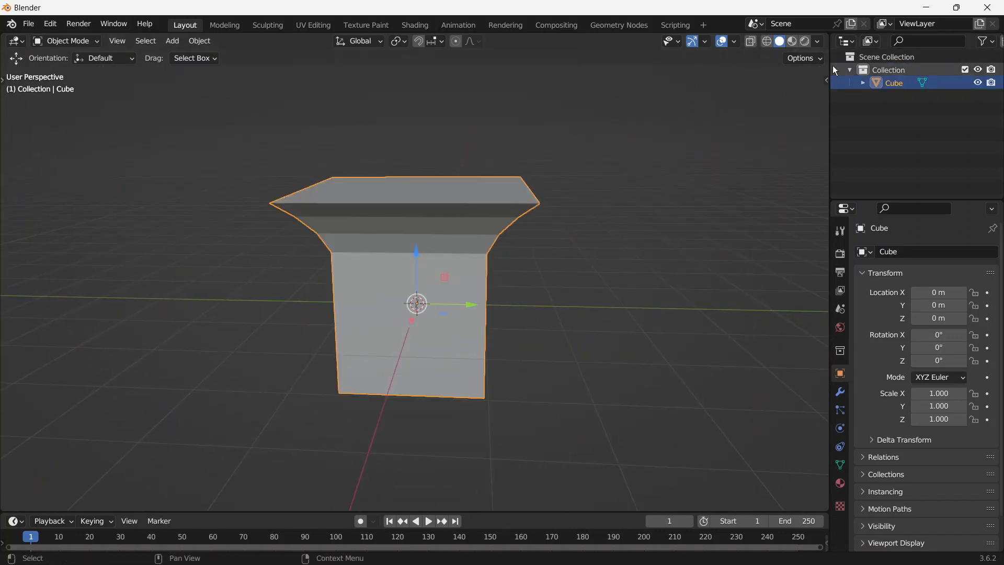
Step: Check the block's normals with the Face Orientation overlay, and turn the overlay off again
click(735, 41)
click(672, 291)
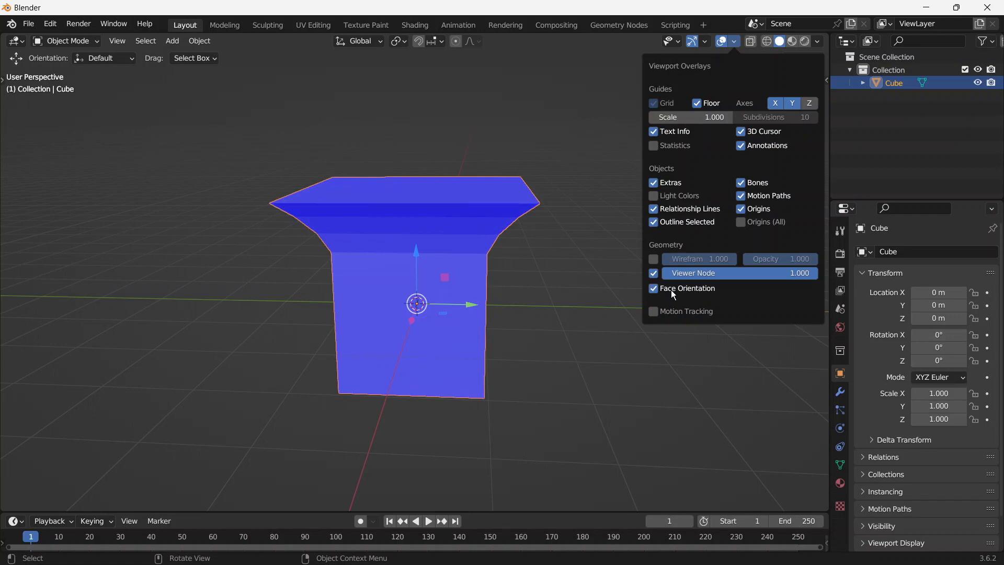
click(670, 289)
middle_drag(409, 324, 474, 263)
mouse_move(488, 276)
middle_down()
mouse_move(456, 246)
mouse_move(470, 273)
middle_up()
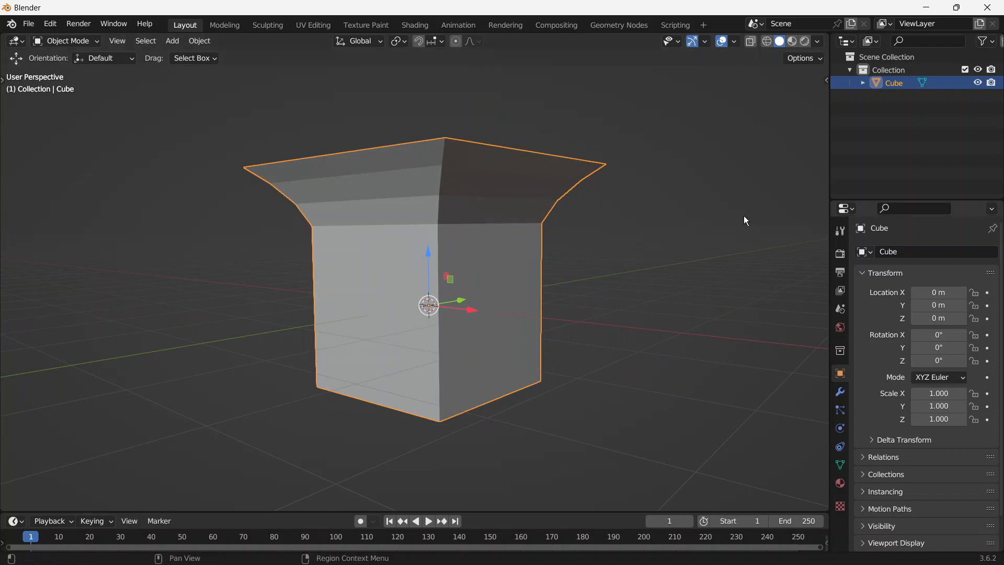
Step: Try Shade Smooth on the flared block and examine the shading
right_click(660, 215)
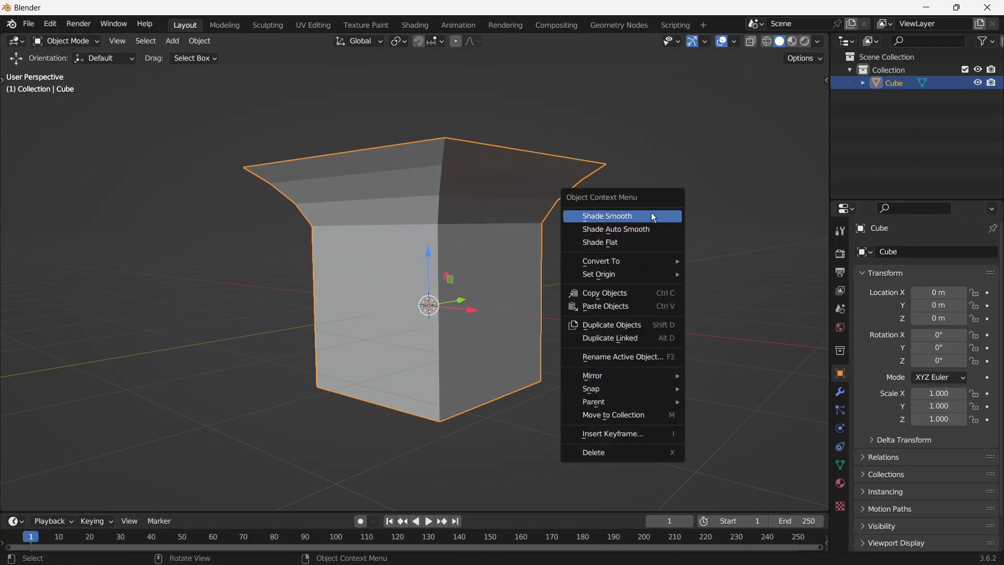
click(651, 216)
mouse_move(652, 217)
middle_down()
mouse_move(547, 233)
mouse_move(549, 271)
middle_up()
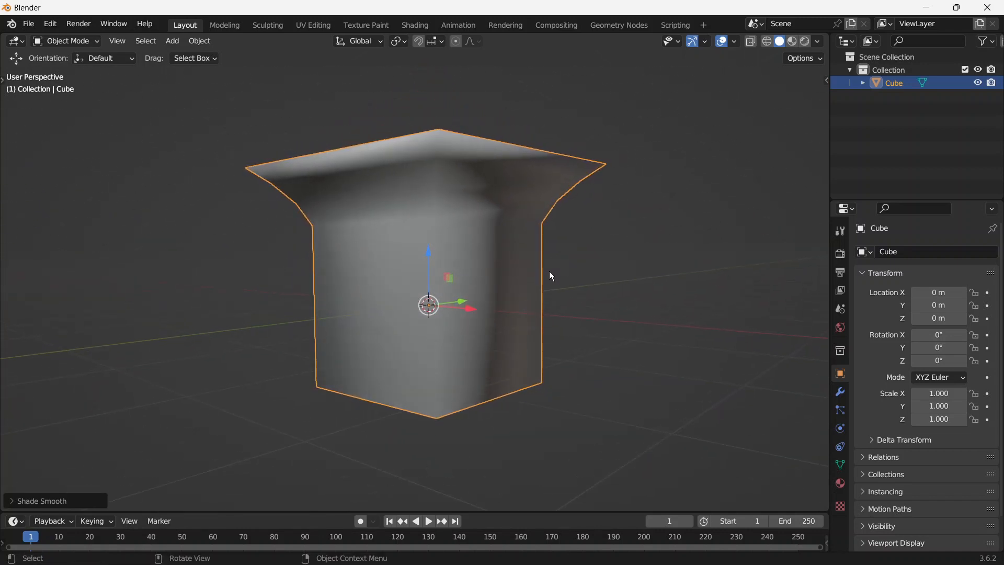
Step: Apply Shade Auto Smooth to the flared block, examine it deselected from several sides, and select it again
right_click(487, 247)
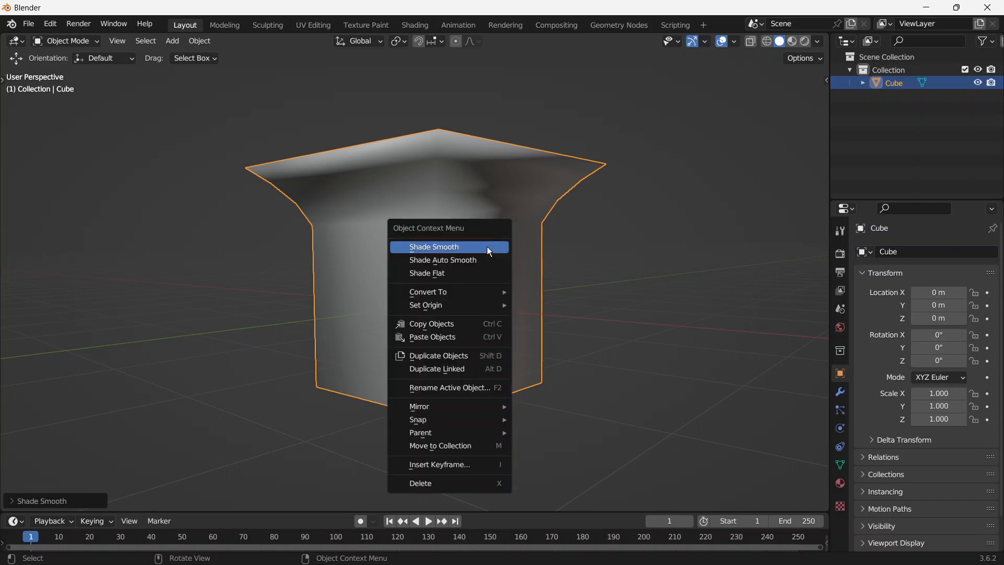
click(475, 260)
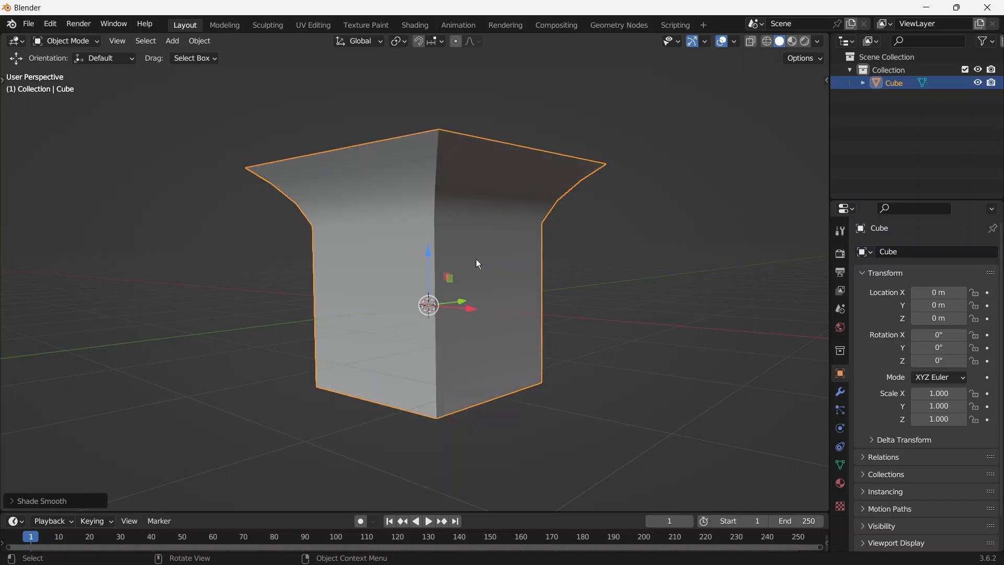
middle_drag(500, 296, 486, 255)
click(672, 231)
middle_drag(656, 247, 513, 293)
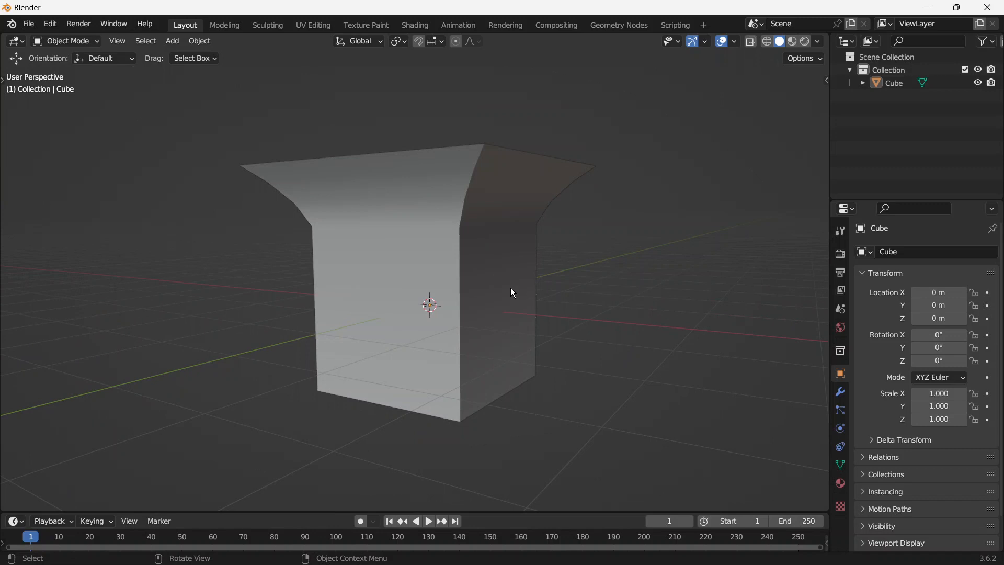
click(513, 292)
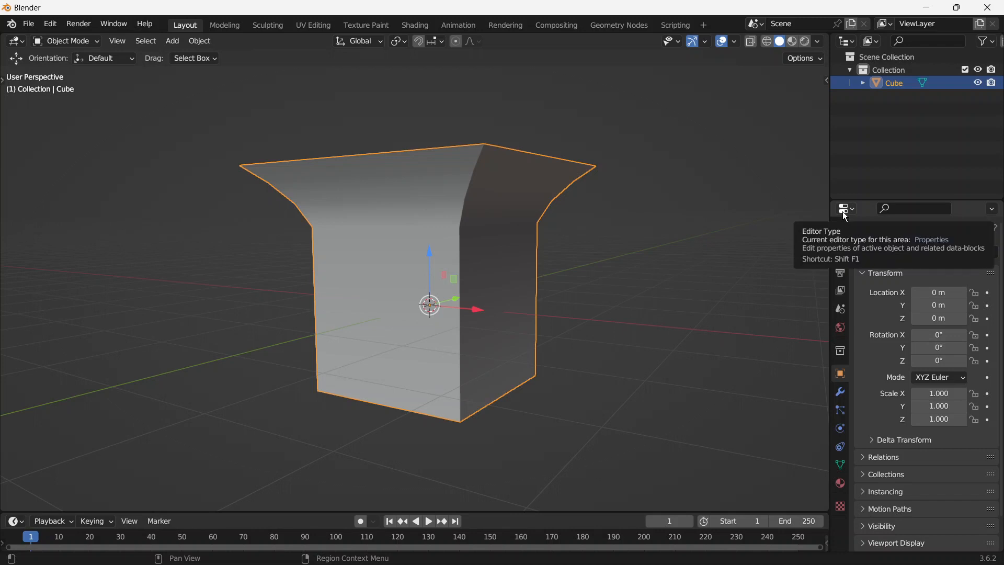
Step: Show the Auto Smooth angle in the Normals settings of the block's mesh data
click(840, 466)
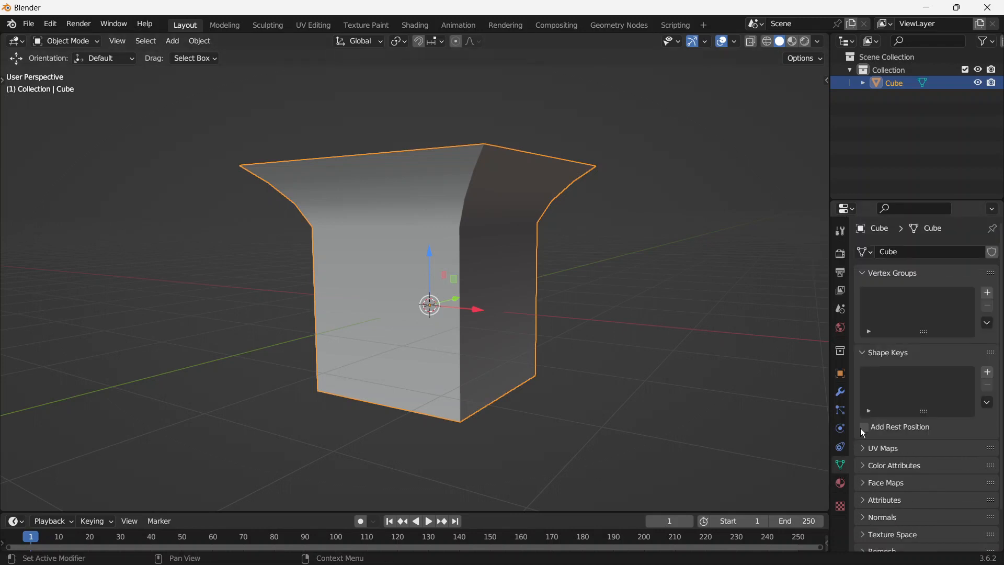
scroll(868, 410, down, 2)
click(886, 470)
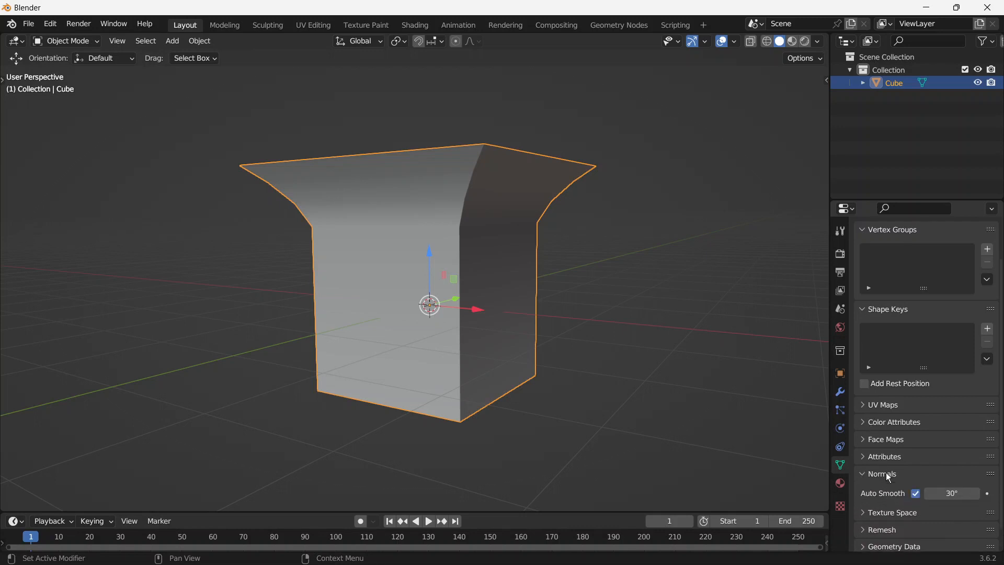
scroll(889, 450, down, 1)
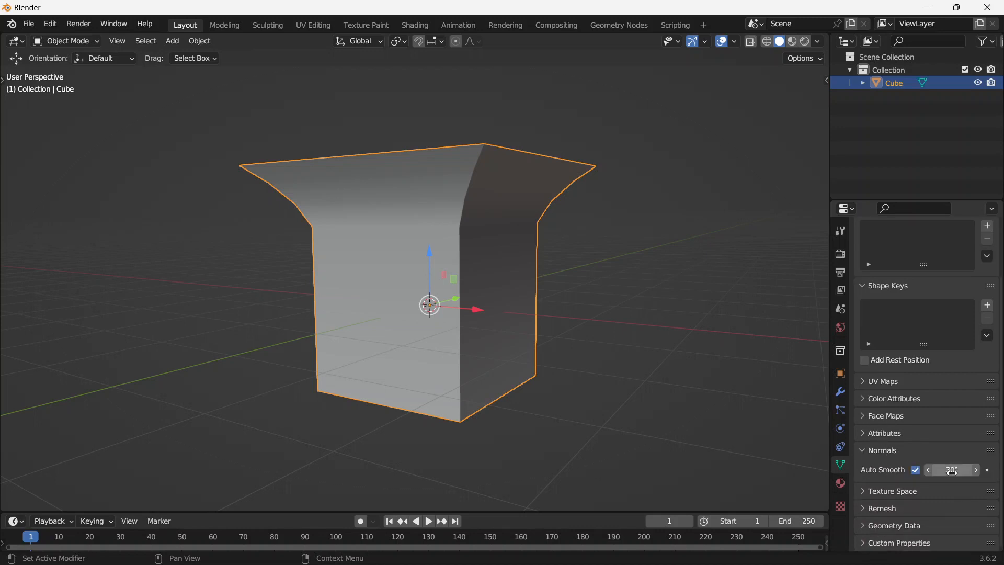
Step: Reapply Shade Auto Smooth to the block, try an Auto Smooth angle of 31.6°, and restore it to 30°
right_click(438, 290)
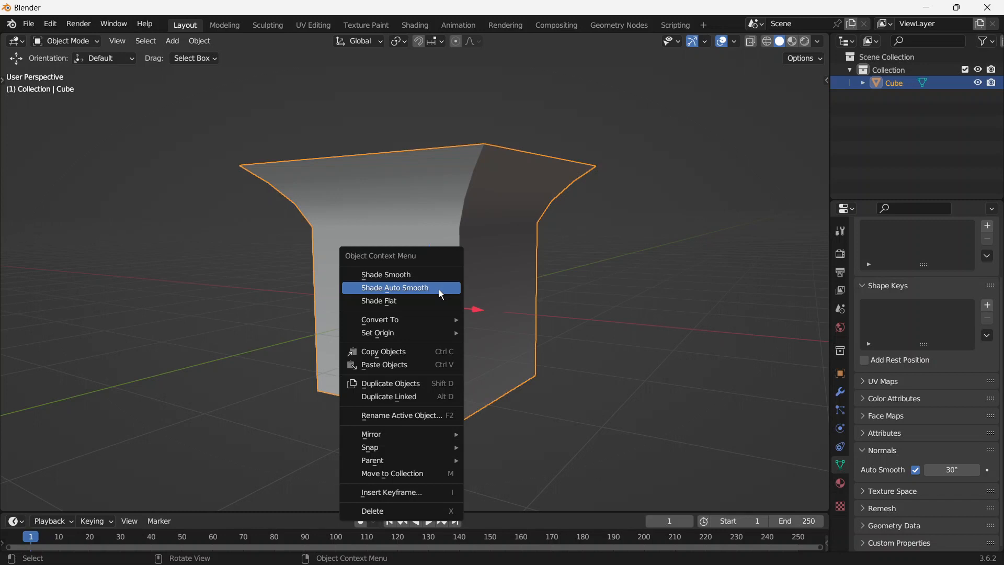
click(440, 288)
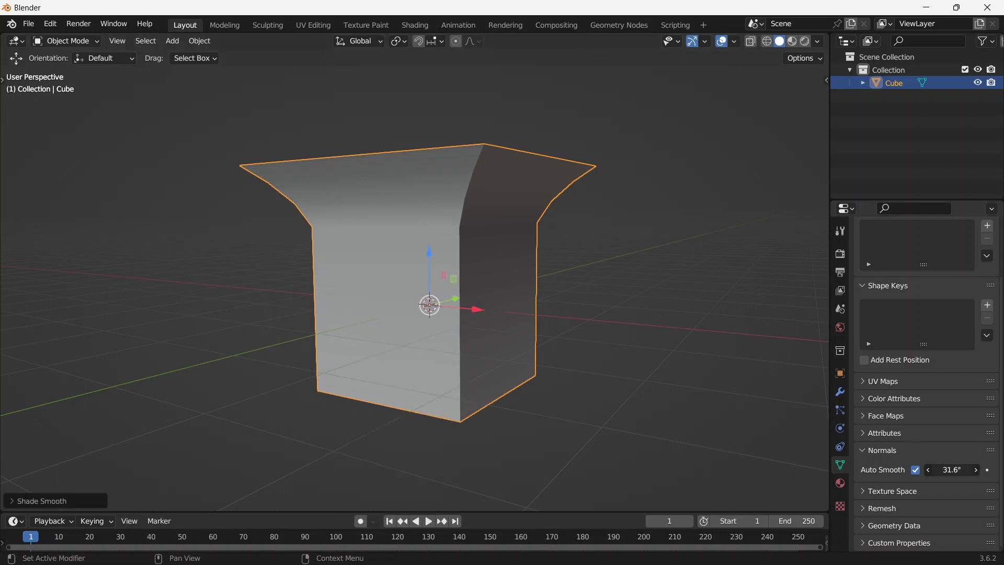
mouse_move(952, 469)
mouse_down()
mouse_move(967, 469)
mouse_move(956, 469)
mouse_up()
Step: Examine the auto-smoothed block from below and from the sides, and check its shading options
middle_drag(578, 303, 704, 242)
click(704, 241)
scroll(615, 266, up, 3)
middle_drag(615, 267, 560, 232)
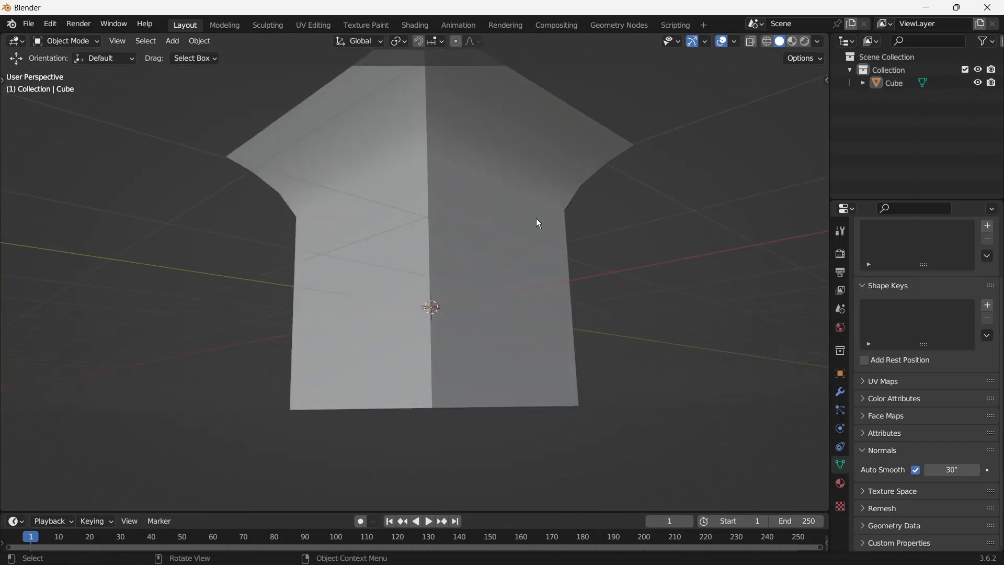
click(535, 218)
right_click(535, 218)
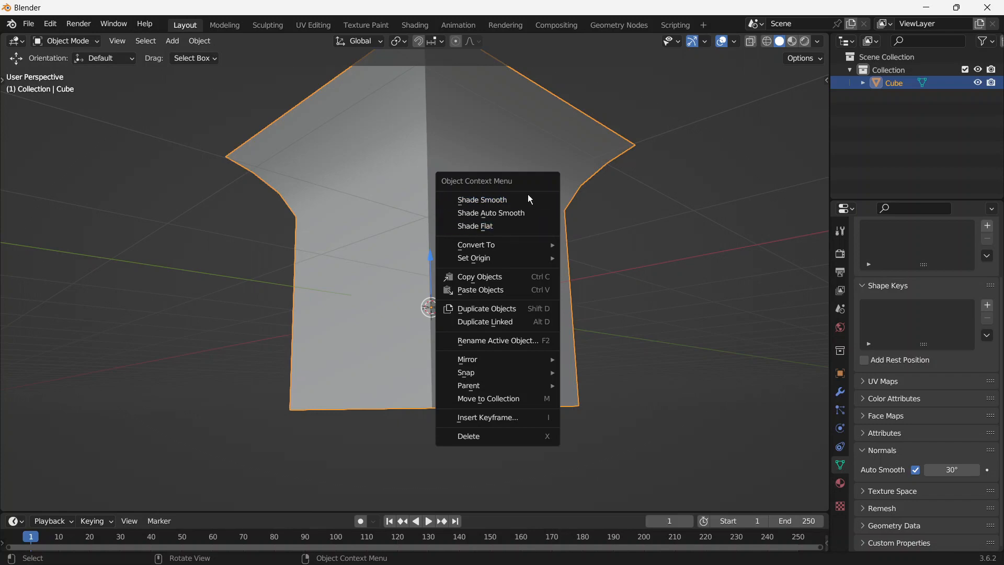
click(531, 199)
middle_drag(554, 285, 395, 219)
Step: Try extruding the top face, scaling it inward, and moving it about 0.21 m down along Z, and undo the changes
key(Tab)
middle_drag(519, 280, 559, 294)
key(s)
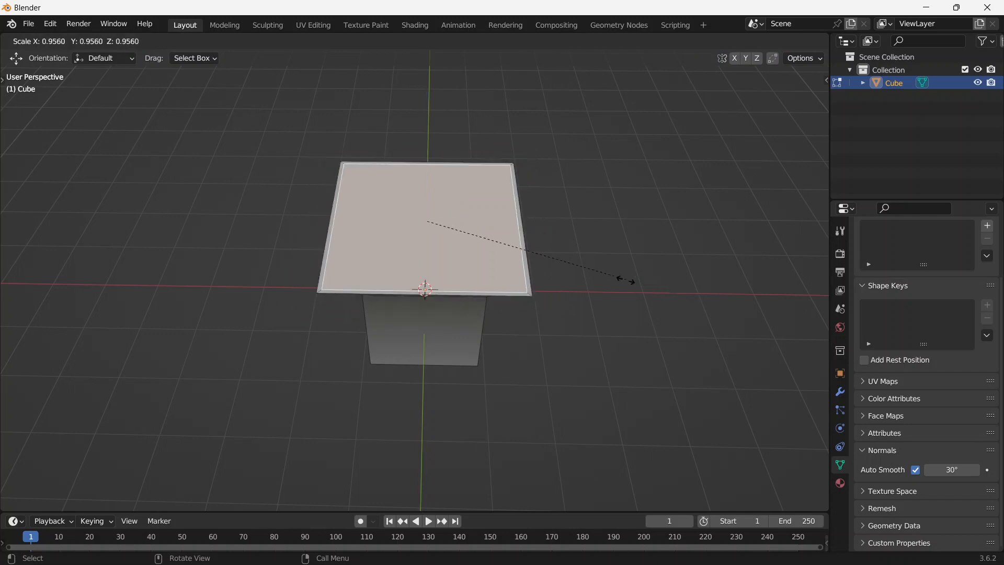
click(523, 231)
middle_drag(522, 228, 603, 274)
key(g)
key(z)
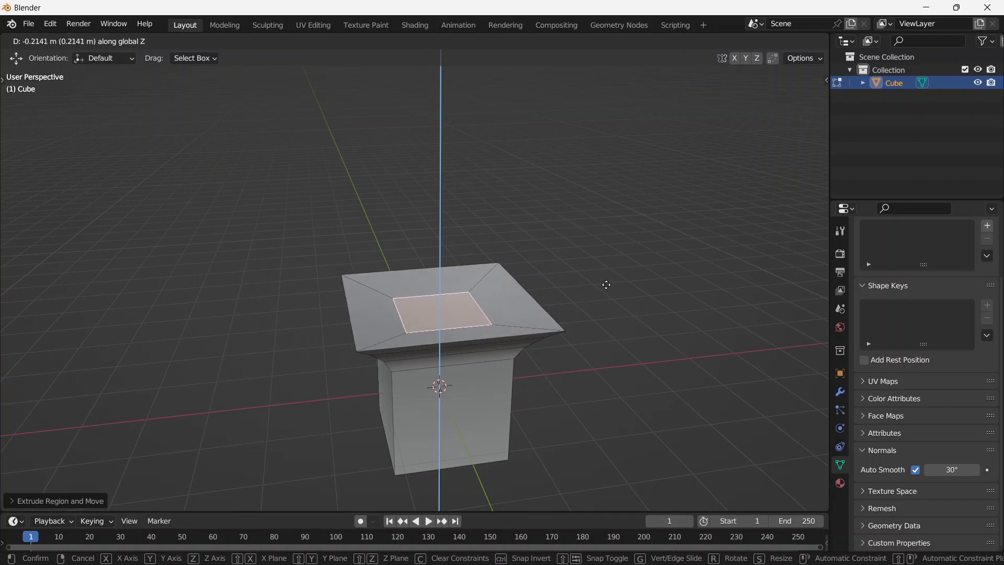
click(605, 285)
middle_drag(606, 284, 473, 341)
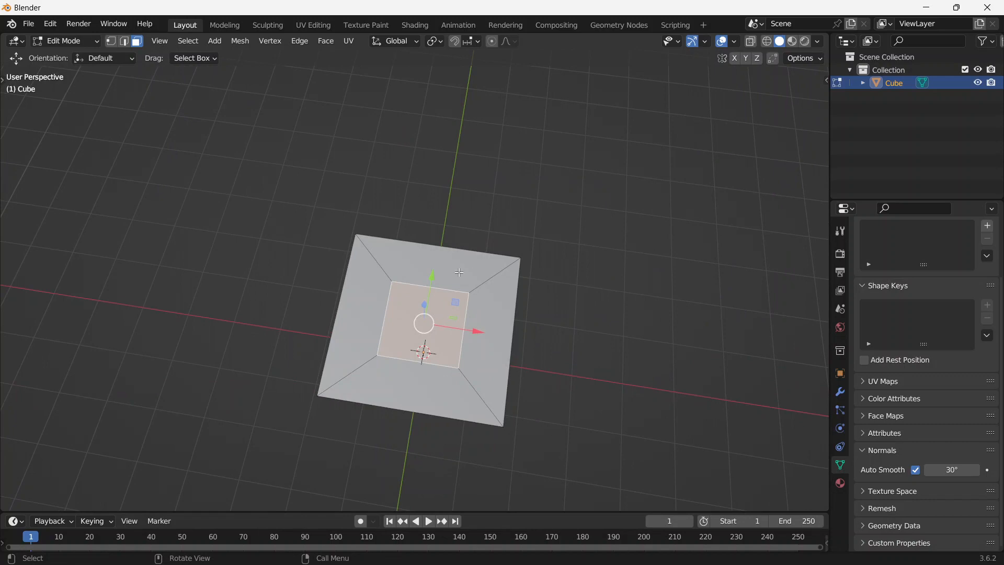
middle_drag(423, 260, 700, 290)
key(ctrl+z)
key(ctrl+z)
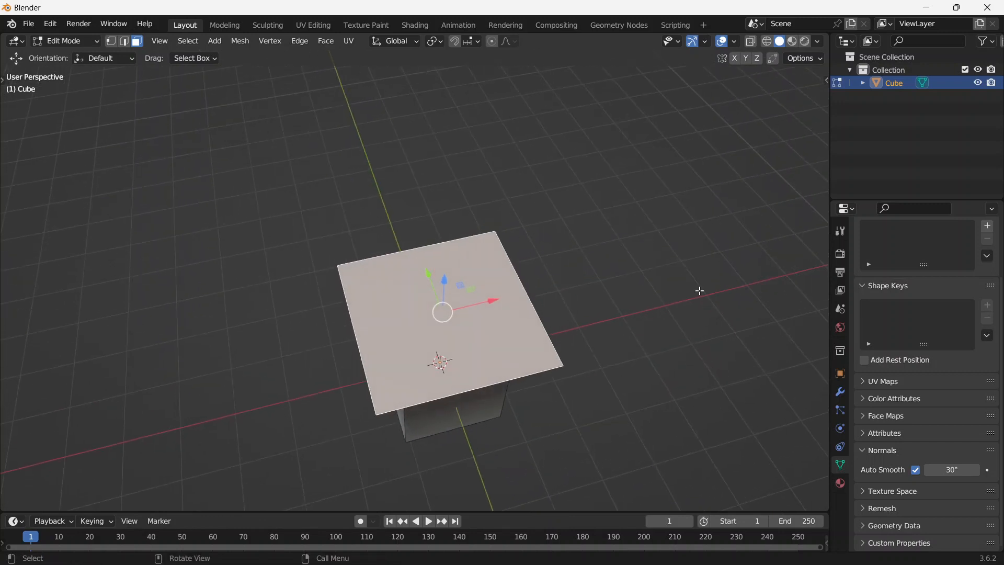
Step: Inset the top face by about 0.87 m and raise the inner face along Z to form a sloped roof
key(i)
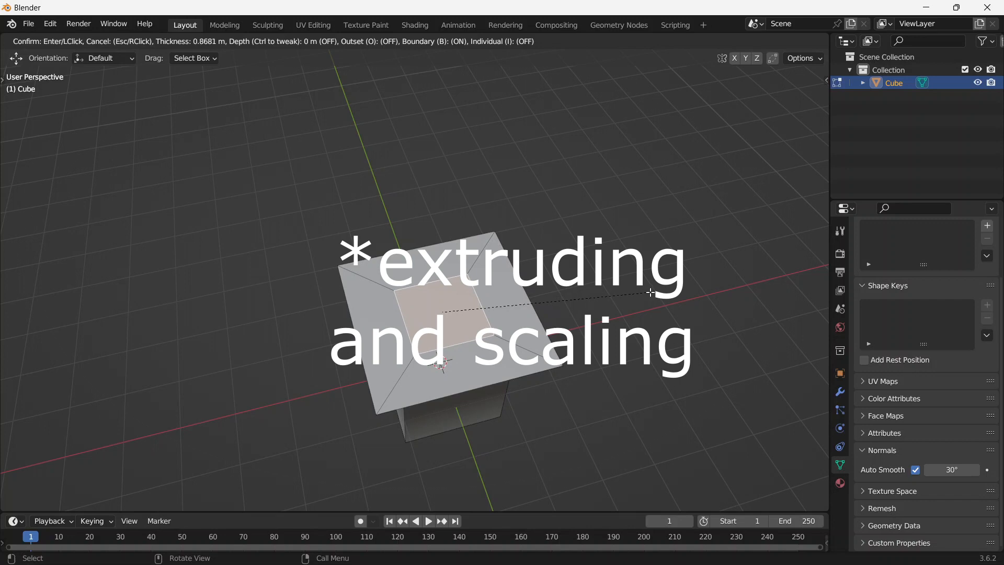
click(651, 292)
mouse_move(651, 293)
middle_down()
mouse_move(578, 287)
mouse_move(634, 280)
mouse_move(645, 299)
middle_up()
key(g)
key(z)
click(656, 246)
Step: Preview the sloped roof in Object Mode with the block deselected, and return the block to Edit Mode
middle_drag(611, 337, 539, 344)
key(Tab)
click(658, 304)
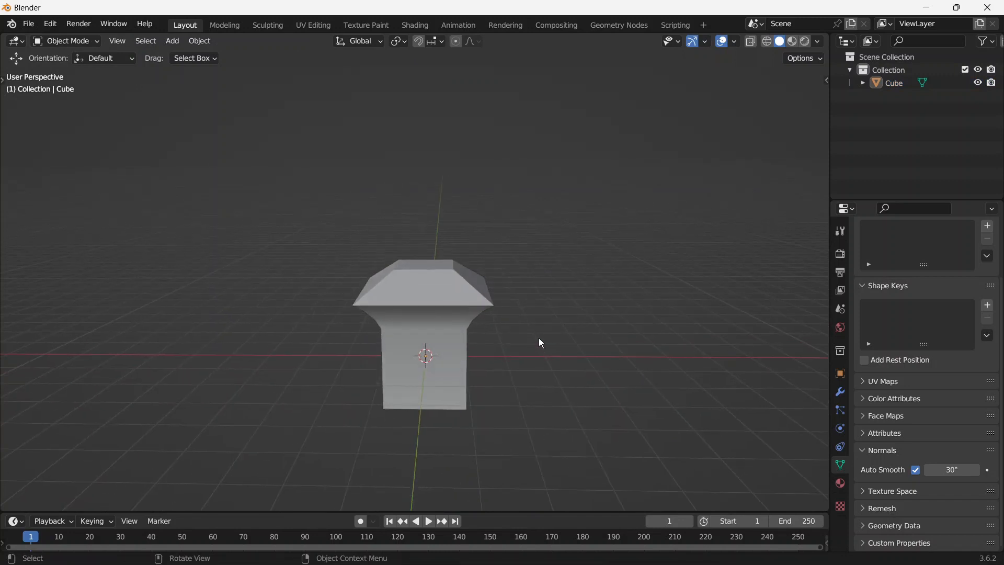
click(417, 283)
key(Tab)
middle_drag(451, 280, 489, 310)
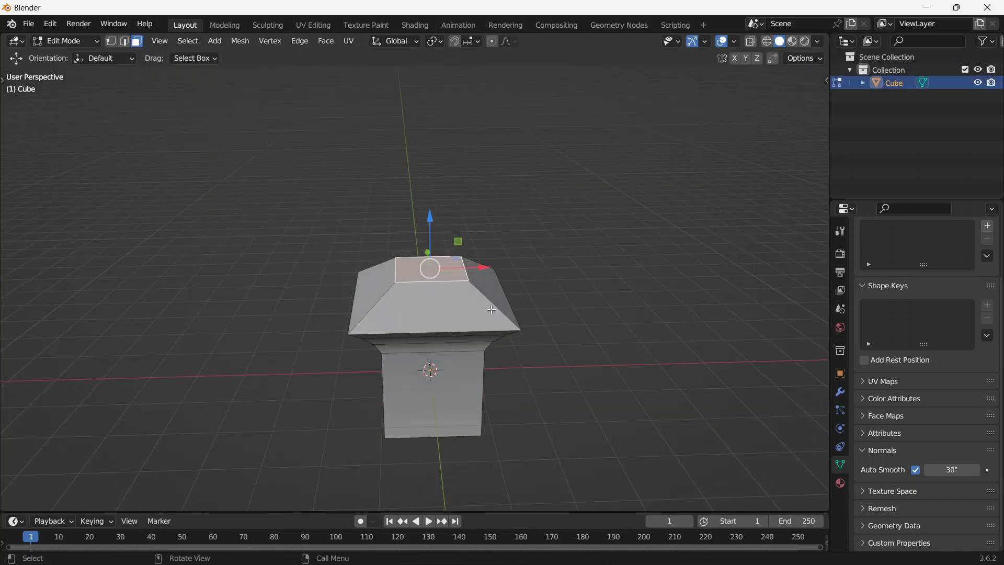
scroll(491, 310, up, 1)
key(ctrl+r)
scroll(508, 310, up, 1)
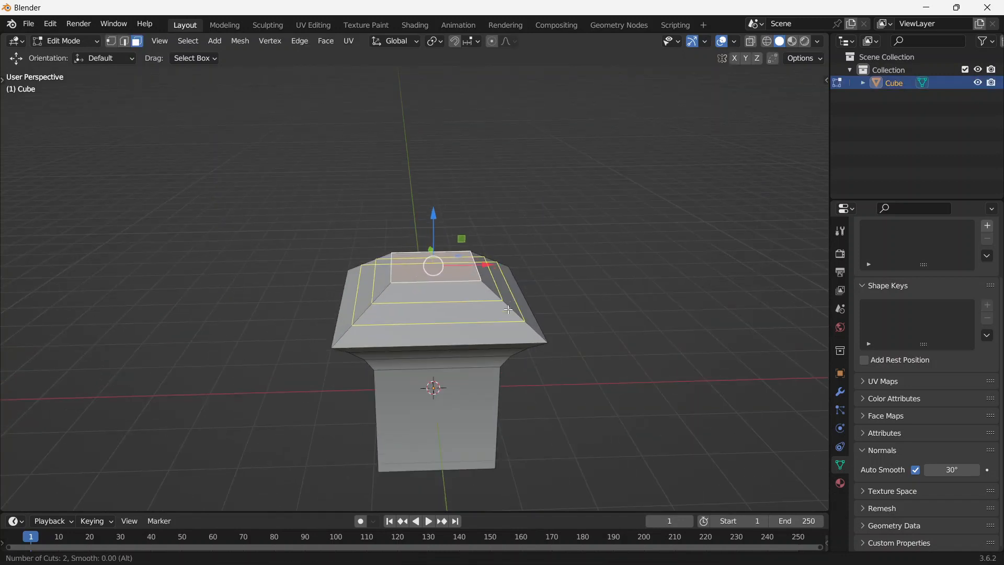
key(Escape)
Step: Add two horizontal loop cuts around the sloped sides of the roof
key(ctrl+r)
scroll(508, 309, up, 1)
click(508, 310)
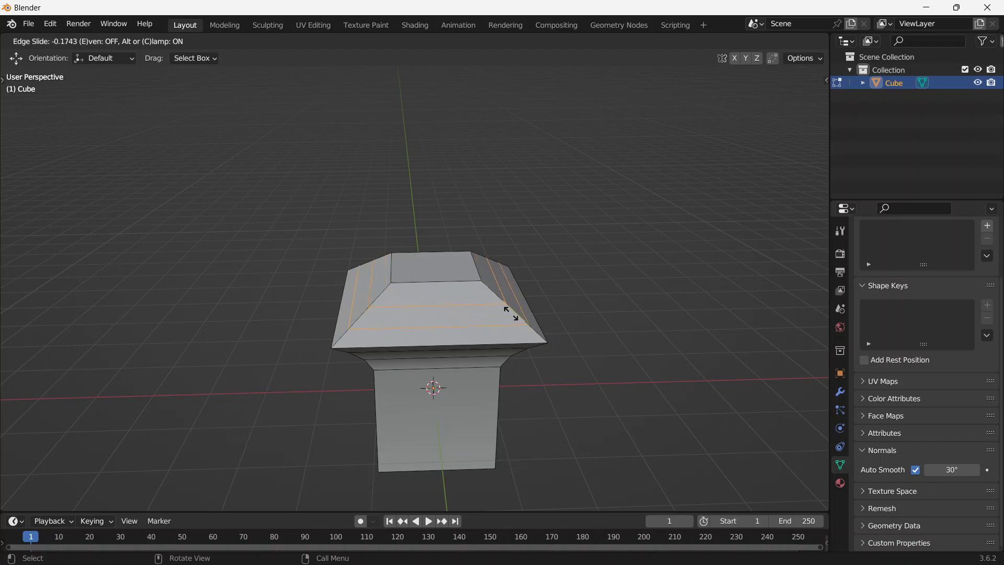
click(515, 301)
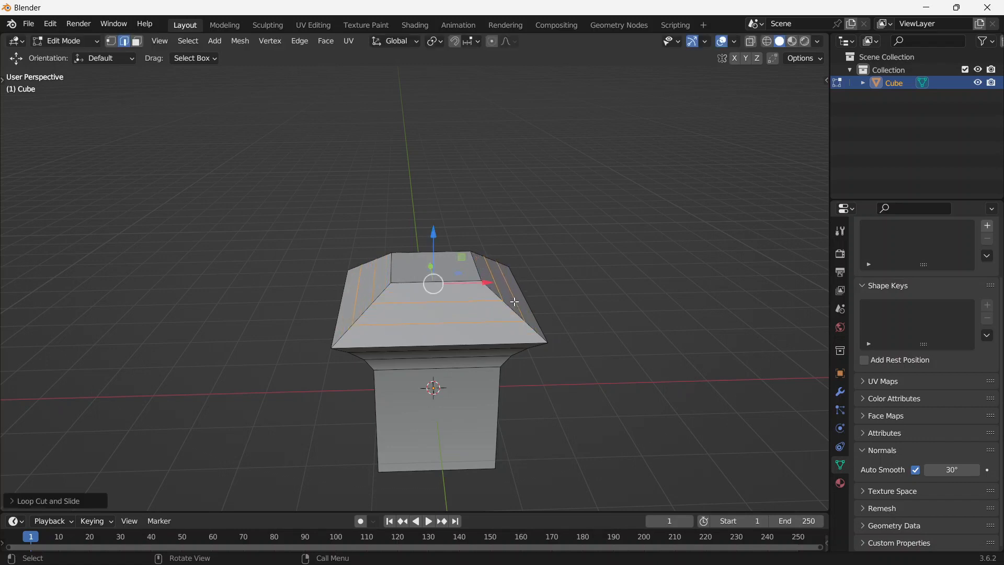
Step: Select the upper of the two new roof edge loops and scale it slightly inward with Z locked
middle_drag(399, 312, 481, 283)
scroll(512, 235, up, 5)
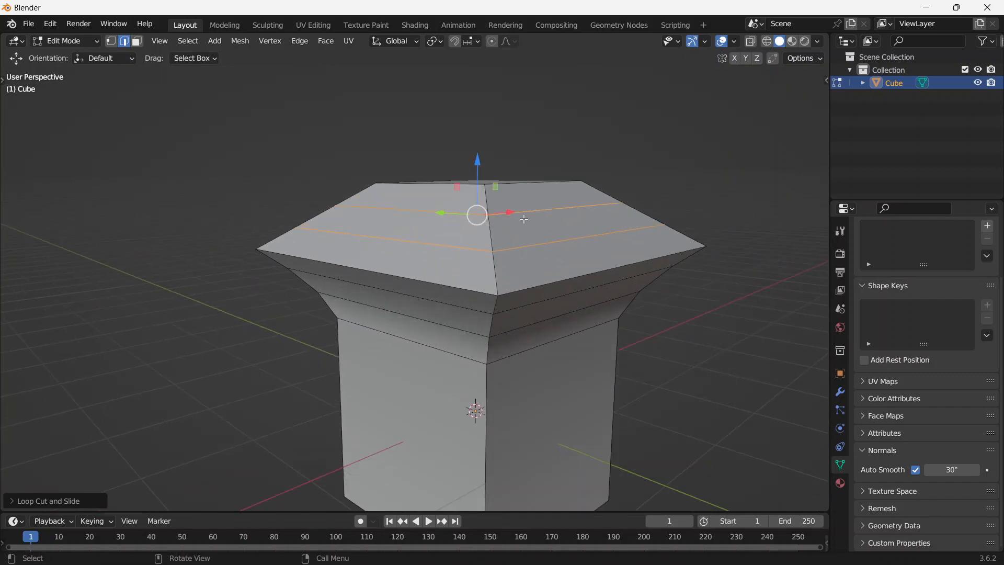
alt+click(526, 215)
middle_drag(611, 218, 460, 406)
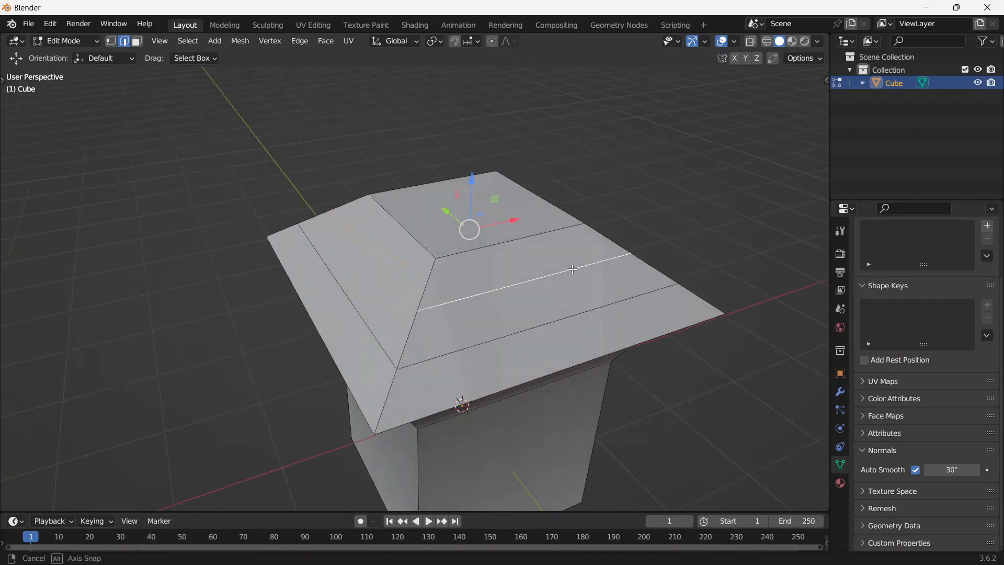
middle_drag(654, 256, 721, 255)
key(s)
key(shift+z)
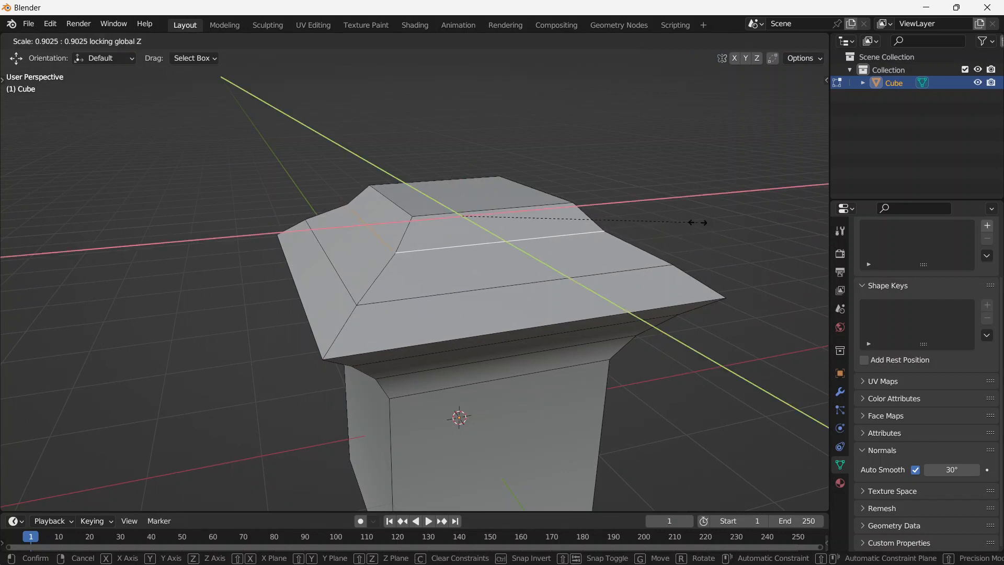
click(711, 269)
Step: Select the lower roof edge loop, slide it along the slope, and scale it to about 0.97 with Z locked
alt+click(552, 277)
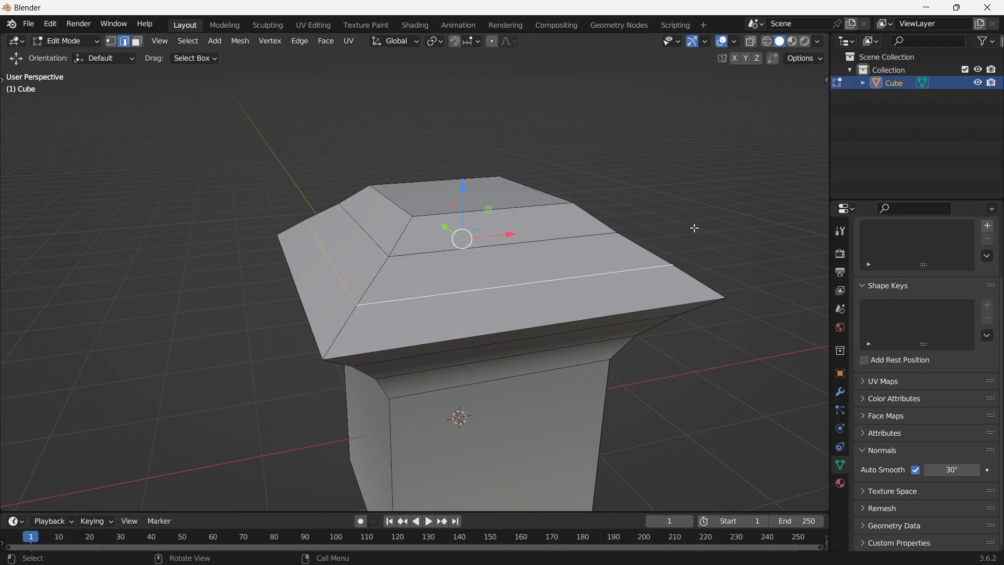
key(g)
key(g)
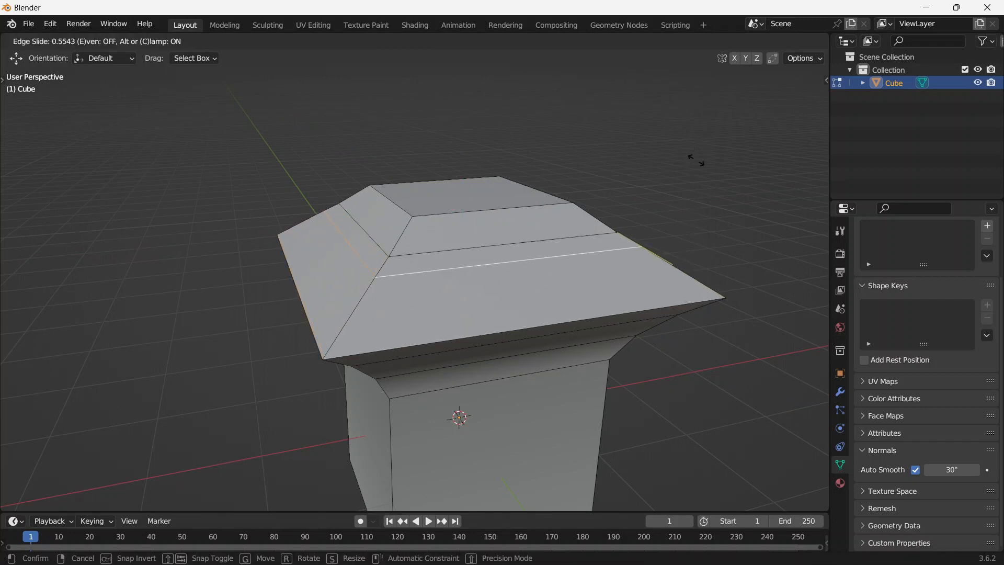
click(691, 190)
key(s)
key(shift+z)
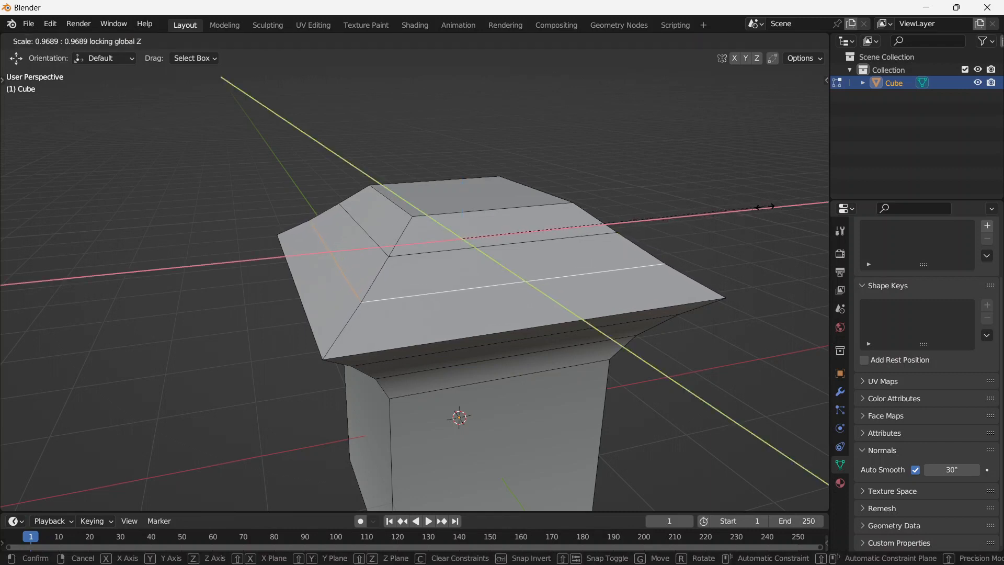
click(766, 206)
Step: Slide the lower roof loop down toward the eaves and scale it to about 0.94 with Z locked
key(g)
key(g)
click(778, 245)
key(s)
key(shift+z)
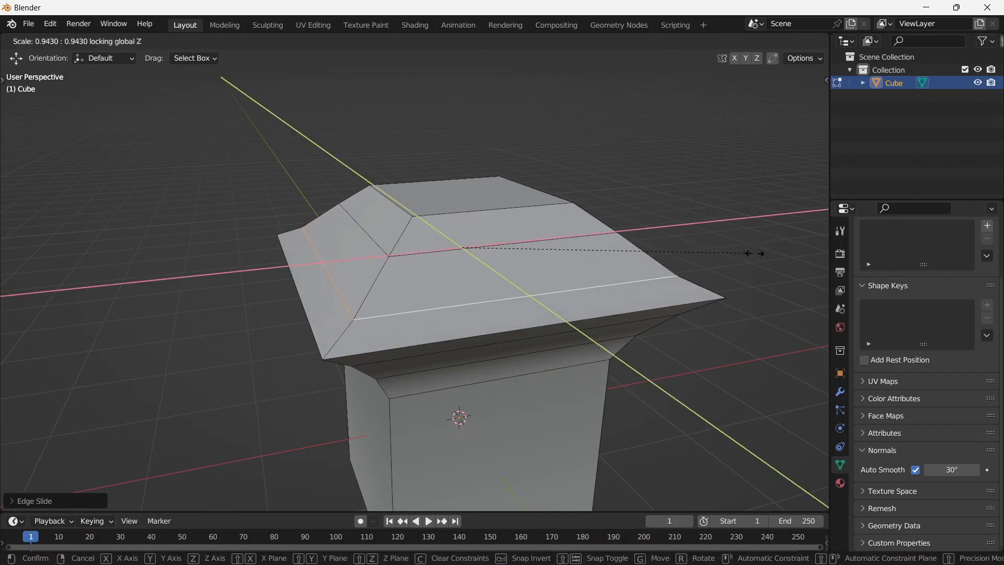
click(752, 254)
Step: Preview the curved roof in Object Mode, deselecting and reselecting the block
key(Tab)
middle_drag(623, 267, 619, 367)
scroll(524, 296, down, 3)
click(582, 284)
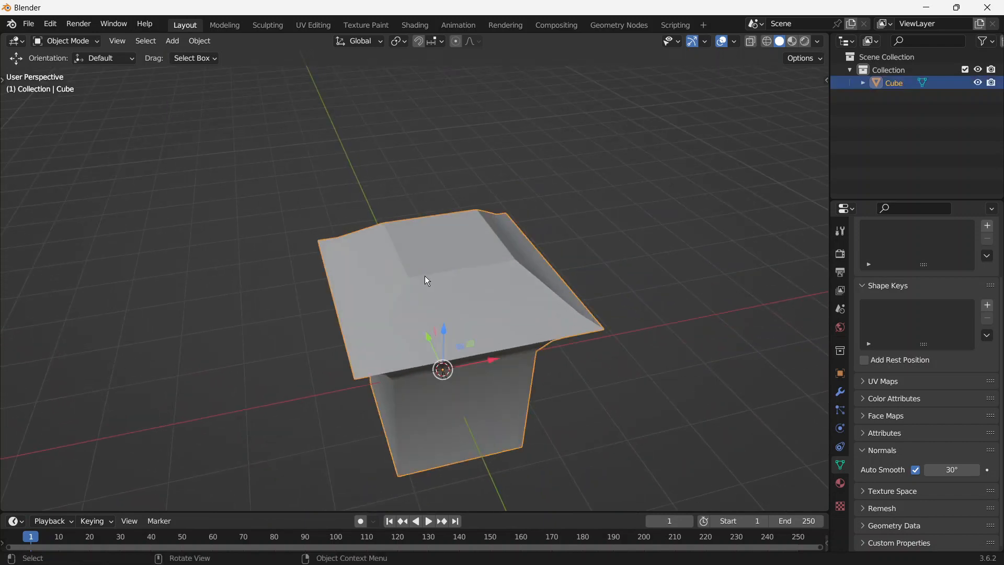
click(428, 281)
middle_drag(427, 281, 465, 322)
Step: In Edit Mode, inset the roof's flat top face and extrude the inner face down to form a deep square hole
key(Tab)
middle_drag(612, 273, 612, 287)
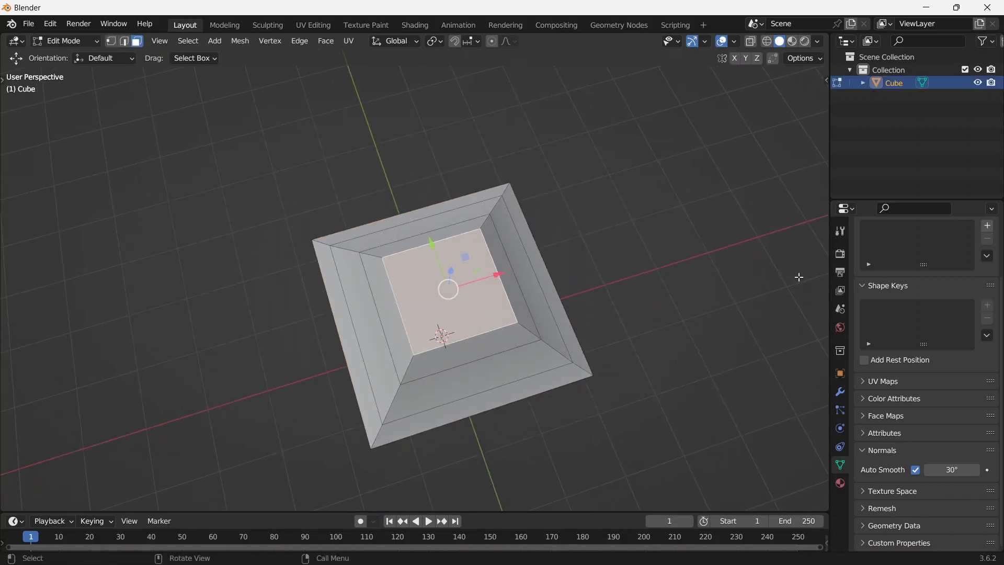
key(i)
click(773, 271)
middle_drag(773, 271, 652, 223)
key(e)
click(657, 324)
Step: Examine the hole's depth inside the block in Object Mode with wireframe shading
key(Tab)
mouse_move(661, 340)
middle_down()
mouse_move(641, 387)
mouse_move(603, 186)
mouse_move(600, 242)
middle_up()
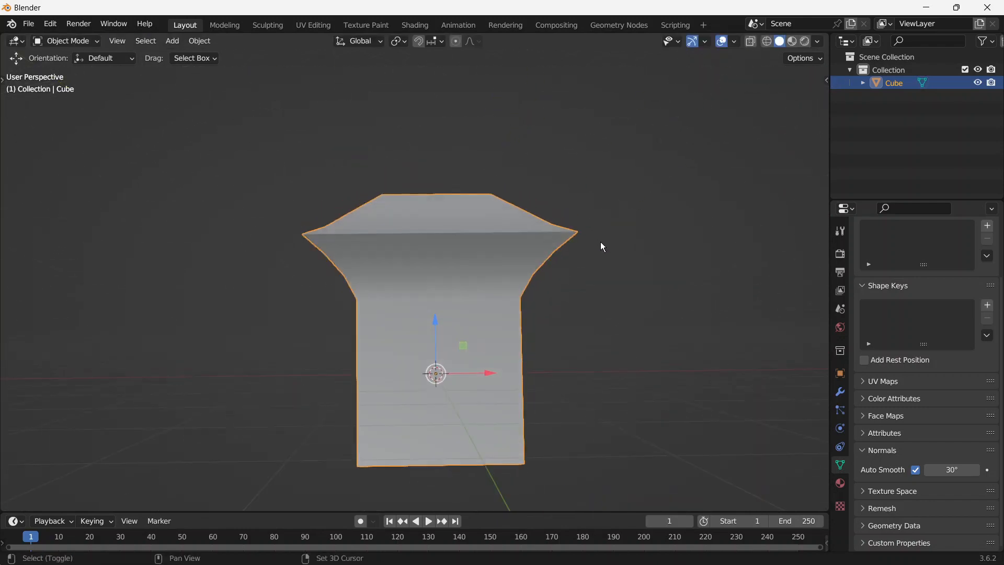
key(shift+z)
middle_drag(600, 320, 584, 434)
middle_drag(410, 300, 433, 252)
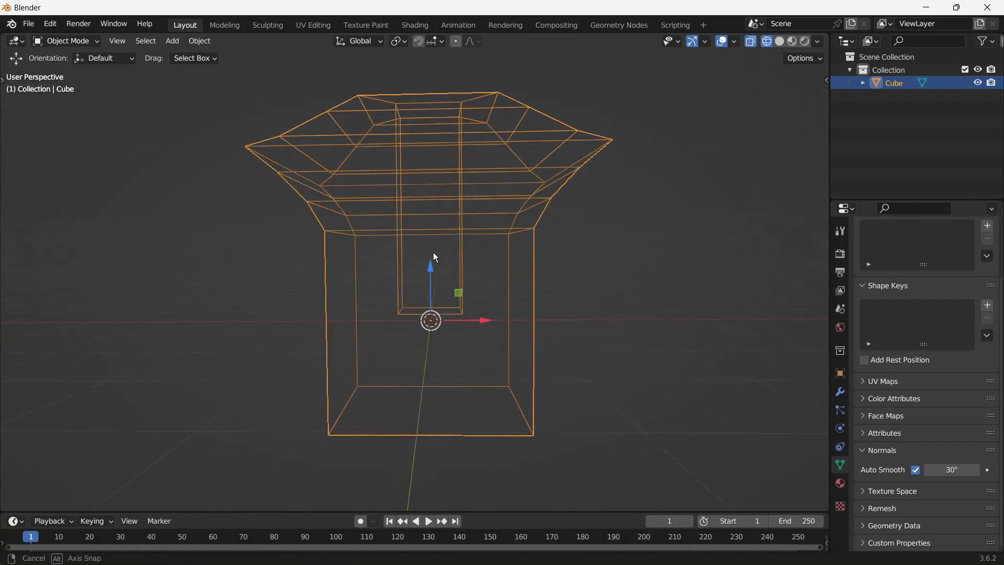
Step: Try to lower the hole's bottom face about 1.8 m along Z, past the block's base
key(Tab)
key(g)
key(z)
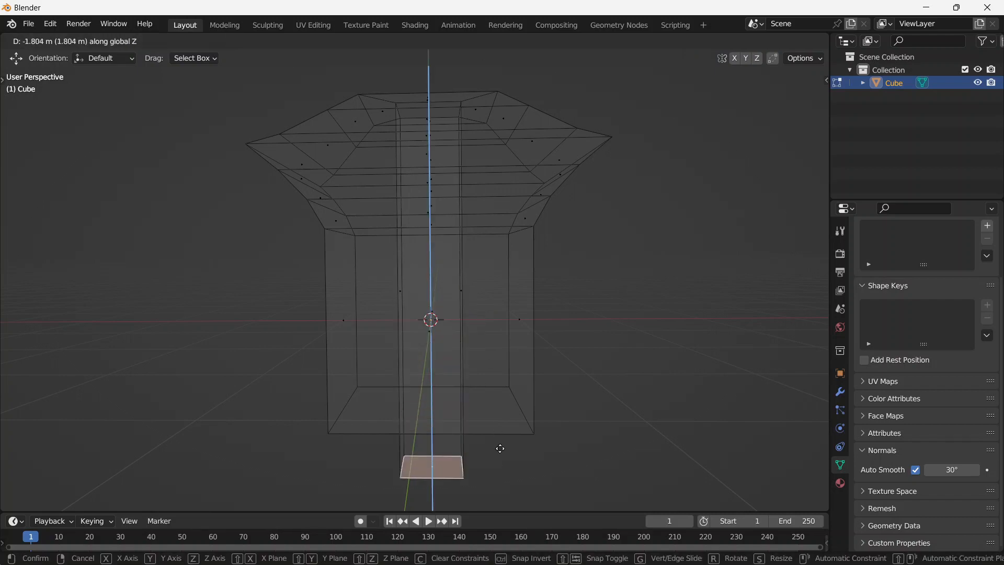
key(Escape)
middle_drag(587, 337, 608, 316)
Step: Return to Object Mode with solid shading and view the finished block from outside
key(Tab)
click(609, 316)
key(shift+z)
mouse_move(580, 273)
middle_down()
mouse_move(598, 355)
mouse_move(674, 403)
mouse_move(679, 230)
mouse_move(457, 376)
mouse_move(544, 340)
middle_up()
Step: Delete the roofed block and add a new cube mesh
click(433, 215)
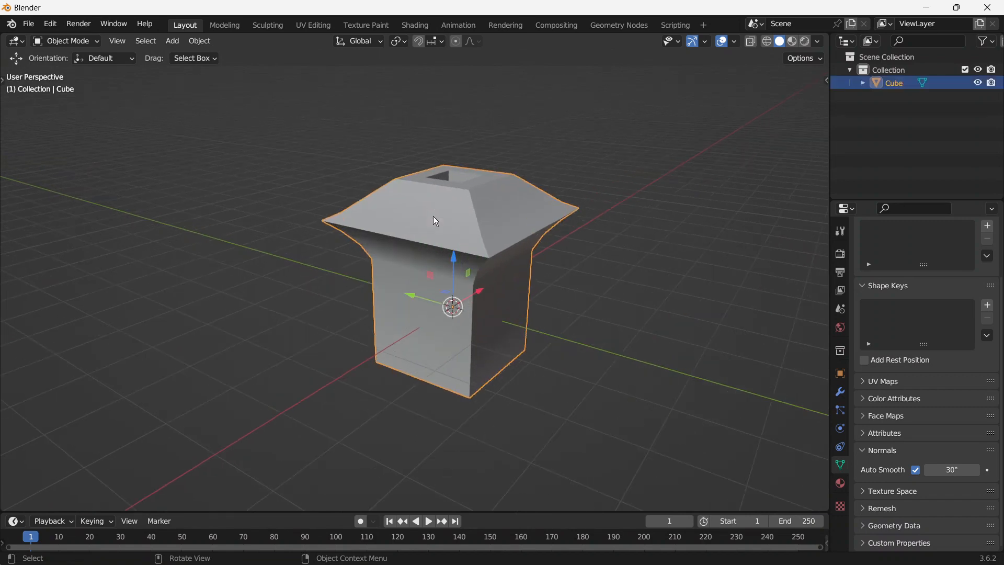
key(Delete)
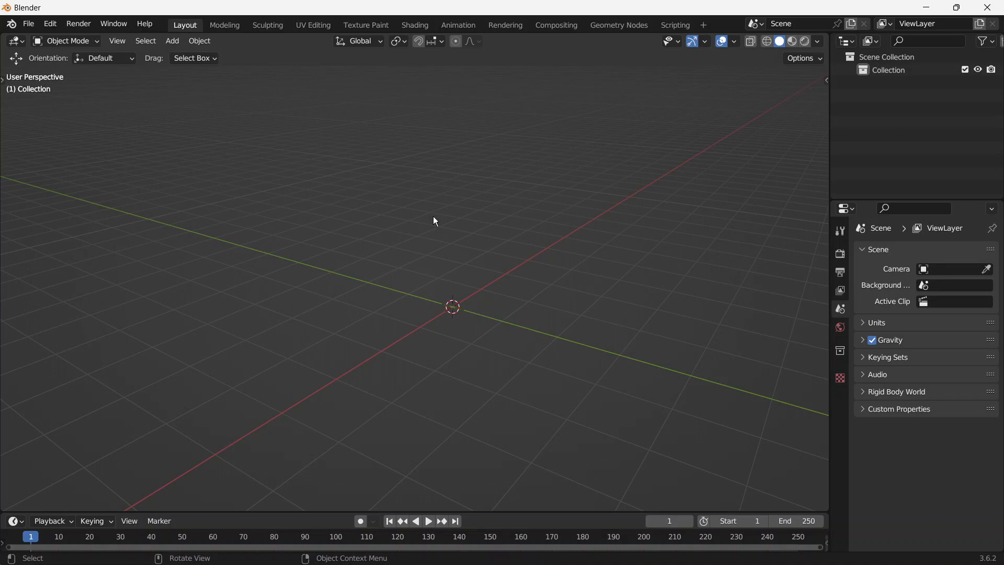
key(shift+a)
click(509, 233)
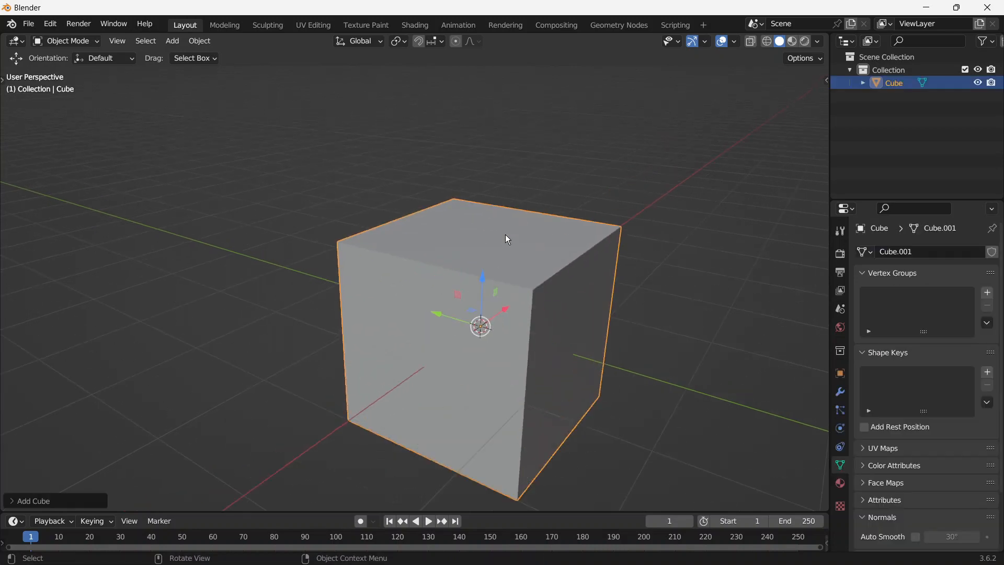
Step: Extrude the new cube's top face in Edit Mode, scale it outward, and raise it along Z to form a flare
key(Tab)
click(505, 236)
key(e)
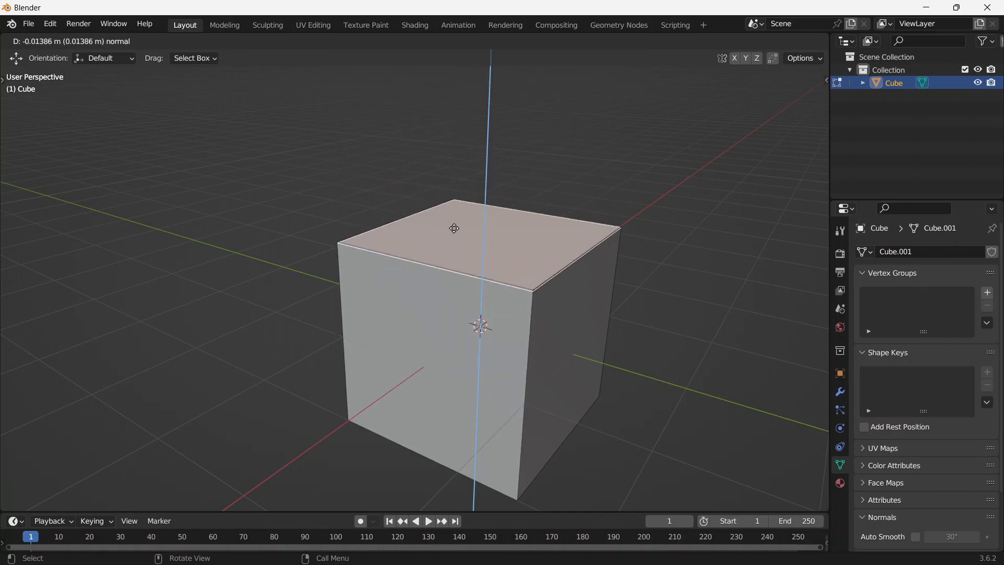
click(544, 224)
key(s)
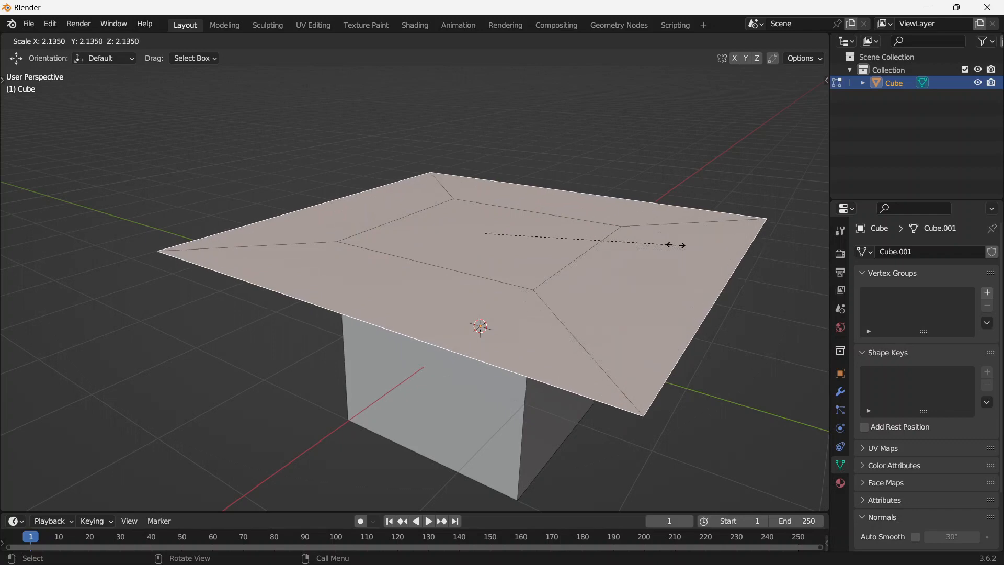
click(596, 287)
mouse_move(596, 287)
middle_down()
mouse_move(590, 236)
mouse_move(593, 268)
middle_up()
key(g)
key(z)
click(575, 233)
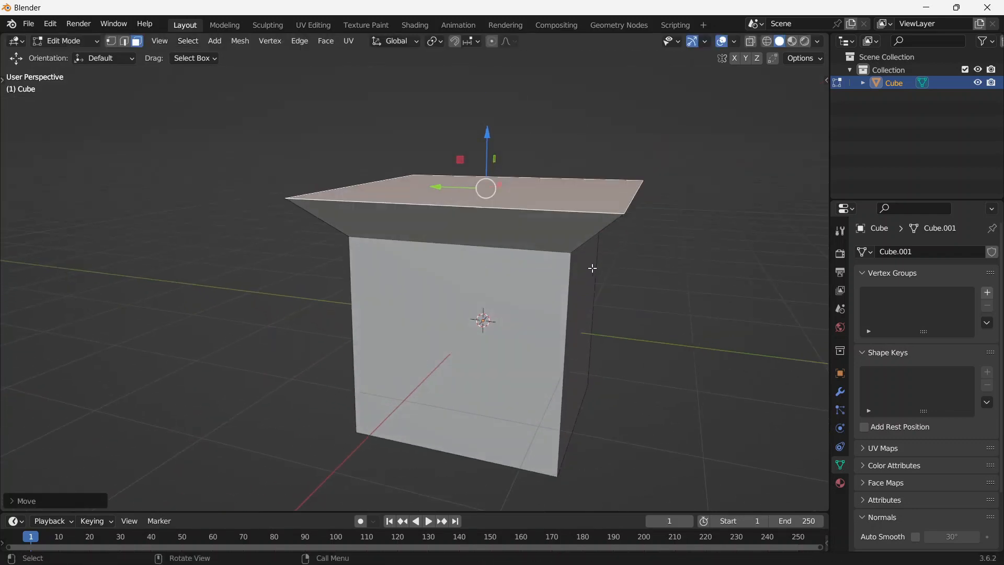
Step: Extrude the flared top face again, scale it wider, and raise it along Z for a second tier
key(e)
key(s)
click(671, 285)
key(g)
key(z)
click(664, 247)
Step: Extrude a third tier from the top face, scale it outward, and raise it along Z
middle_drag(634, 274, 639, 259)
key(e)
key(s)
click(679, 277)
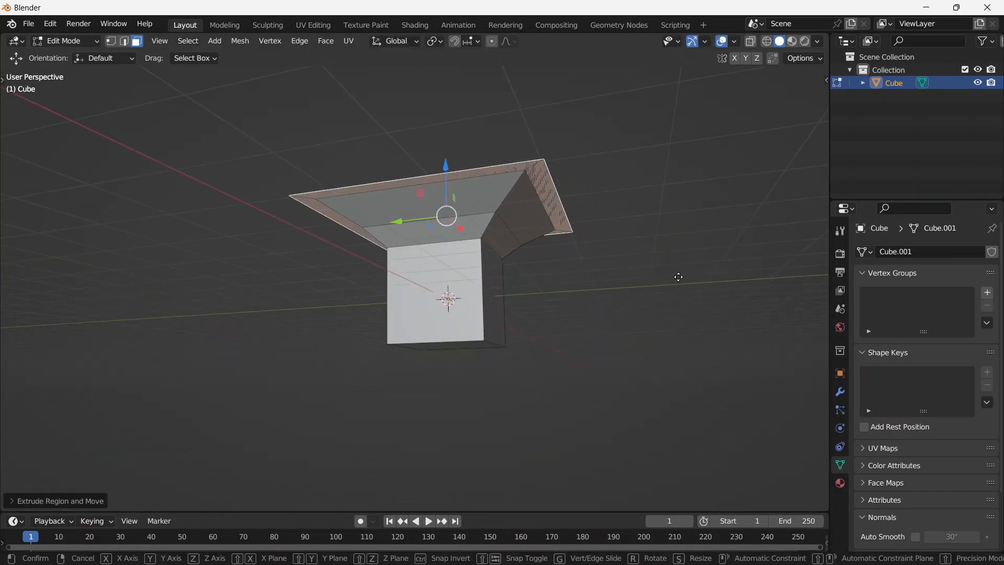
key(g)
key(z)
click(674, 249)
Step: In Object Mode, rotate the flared block 180° about the X axis so its wide end faces down
key(Tab)
click(657, 222)
middle_drag(656, 223, 597, 247)
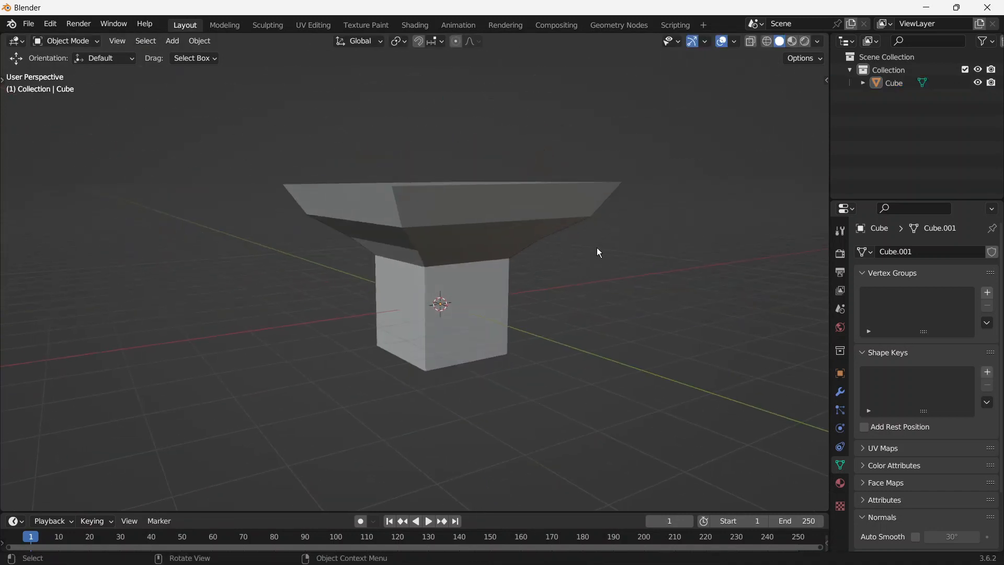
click(437, 231)
middle_drag(437, 231, 491, 206)
key(r)
text(x180)
click(490, 209)
click(491, 213)
middle_drag(491, 281, 525, 272)
middle_drag(465, 340, 466, 323)
Step: Inset the wide bottom face in Edit Mode and move the inner face slightly up along Z
key(Tab)
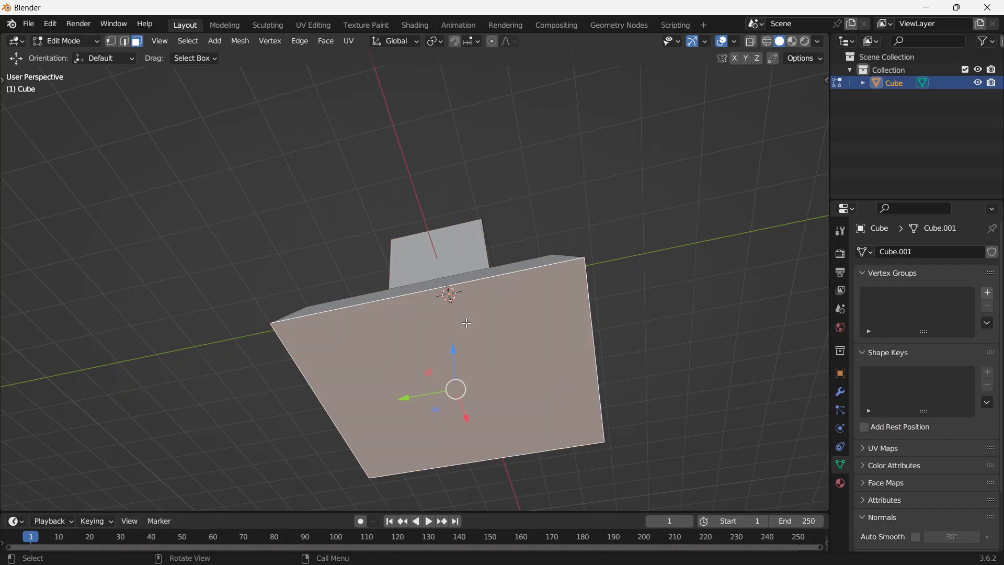
key(i)
click(734, 298)
key(g)
key(z)
click(733, 298)
Step: In the front wireframe view, raise the inset bottom face further along Z to deepen the recess
key(alt+z)
mouse_move(600, 260)
middle_down()
mouse_move(620, 291)
mouse_move(622, 340)
mouse_move(620, 329)
middle_up()
key(alt+z)
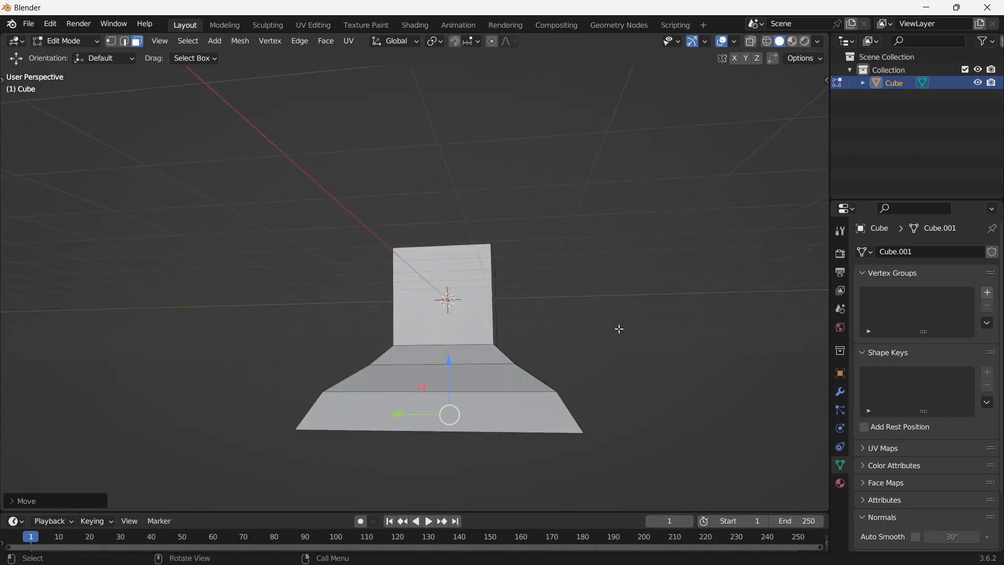
key(KP_1)
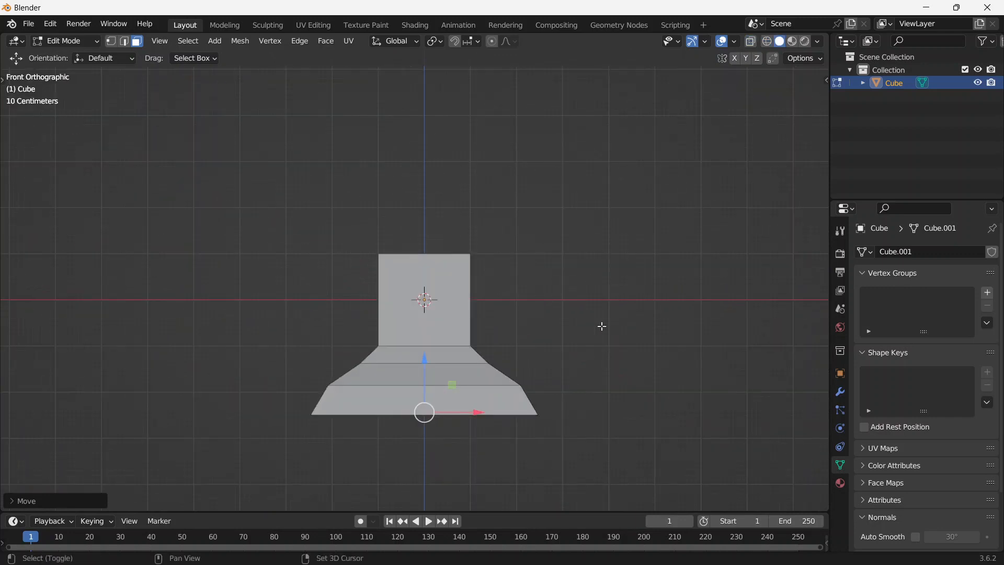
middle_drag(602, 319, 669, 320)
key(grave)
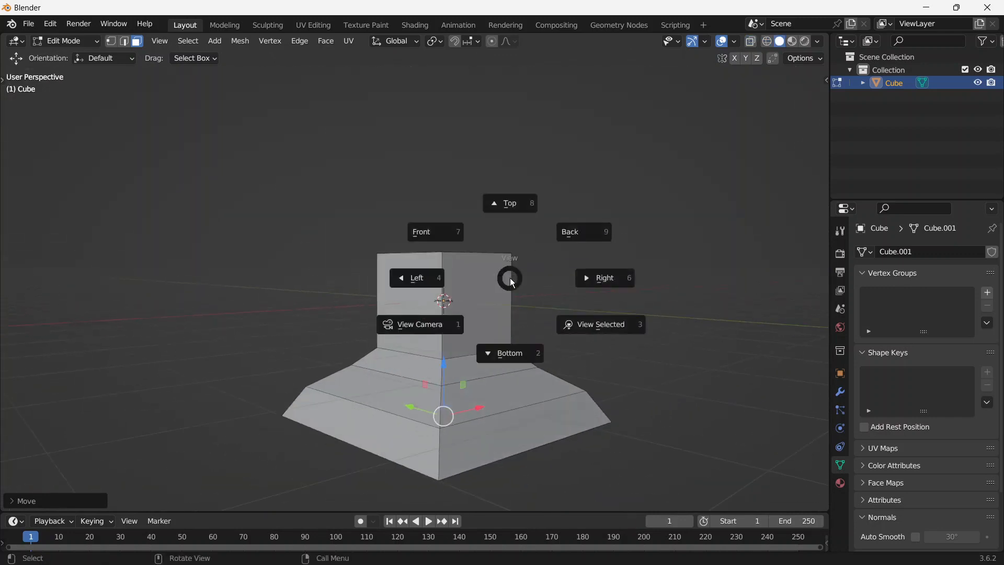
click(447, 231)
scroll(499, 376, up, 4)
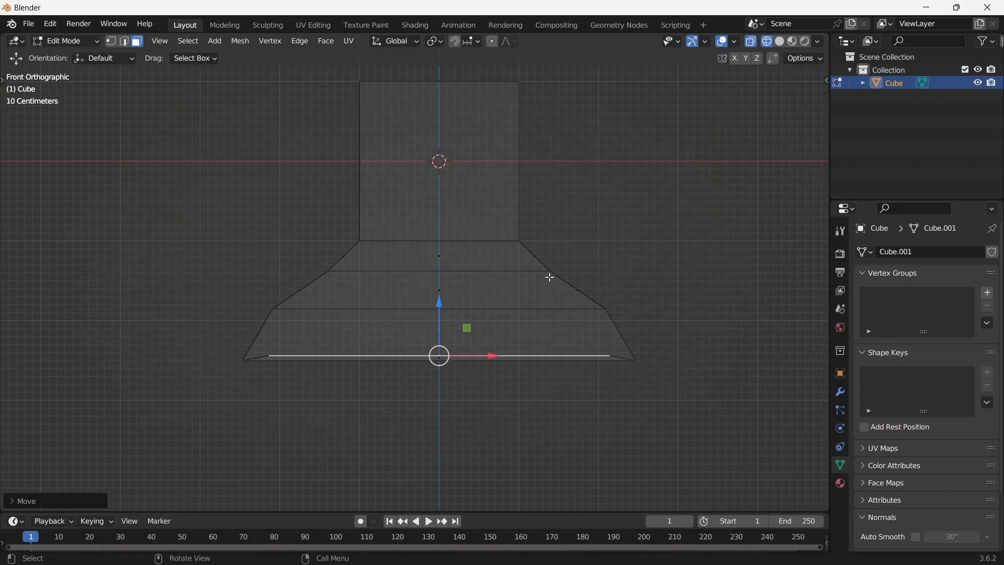
key(g)
key(z)
click(552, 265)
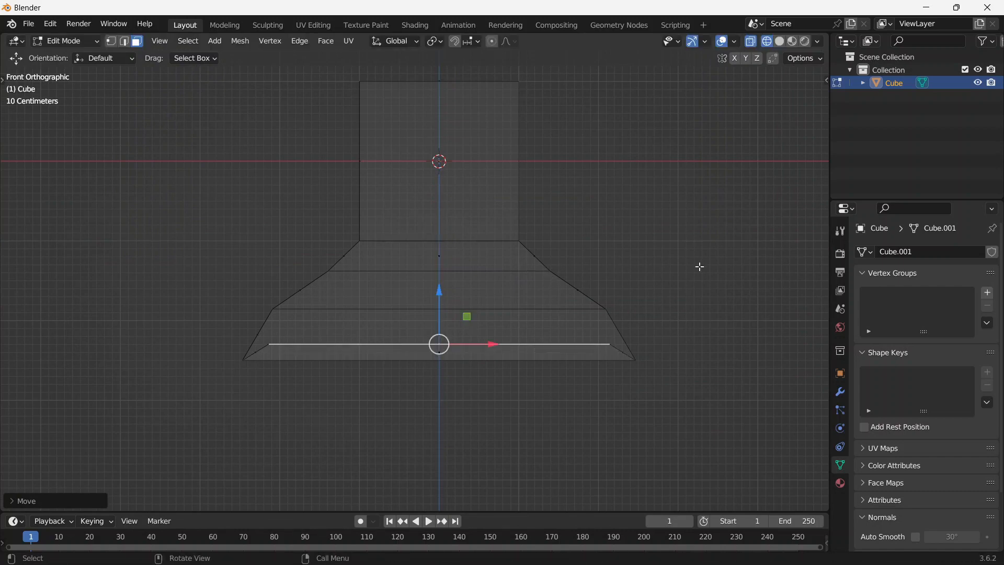
Step: Inset the recessed bottom face again by about 0.33 m with solid shading
key(i)
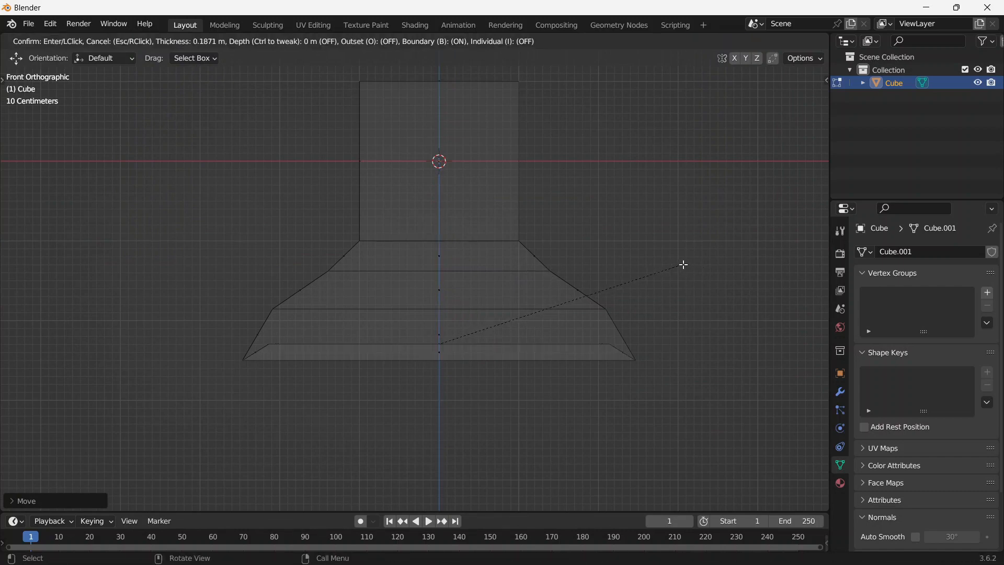
click(699, 264)
mouse_move(652, 305)
middle_down()
mouse_move(652, 250)
mouse_move(751, 296)
middle_up()
key(shift+z)
key(i)
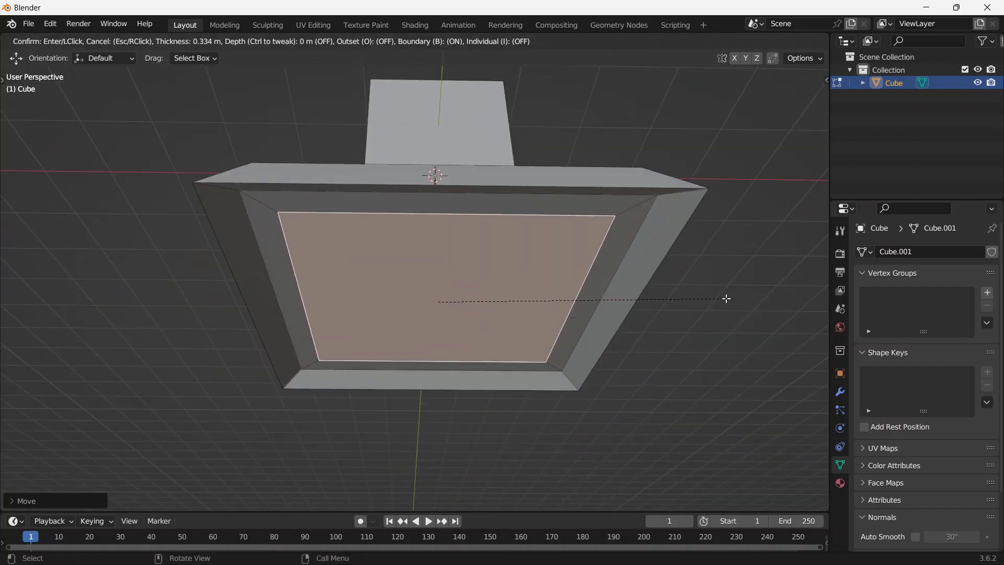
click(725, 299)
Step: Raise the newly inset inner face along Z in the front wireframe view
key(KP_7)
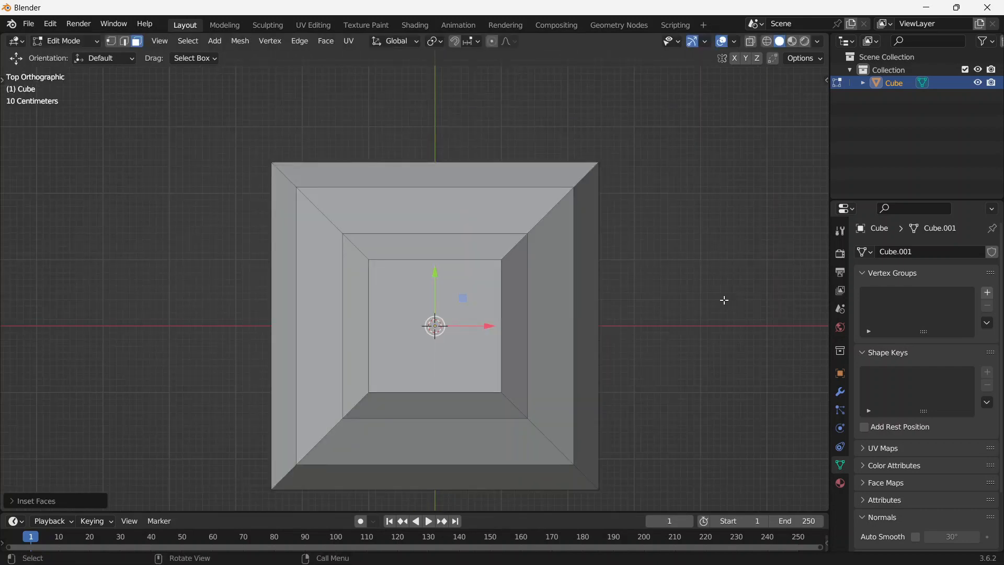
key(KP_1)
key(shift+z)
key(g)
key(z)
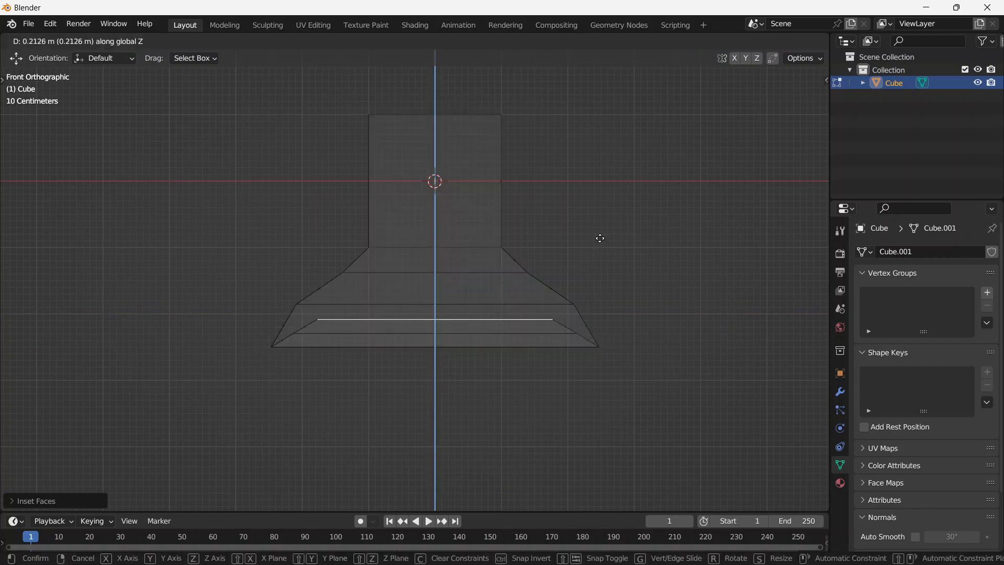
click(600, 233)
Step: Preview the recessed underside in Object Mode with solid shading and nothing selected
key(shift+z)
middle_drag(544, 340, 522, 289)
key(Tab)
scroll(546, 320, down, 3)
key(alt+a)
middle_drag(545, 320, 413, 272)
Step: Adjust the innermost bottom face along Z in Edit Mode and return to Object Mode
key(Tab)
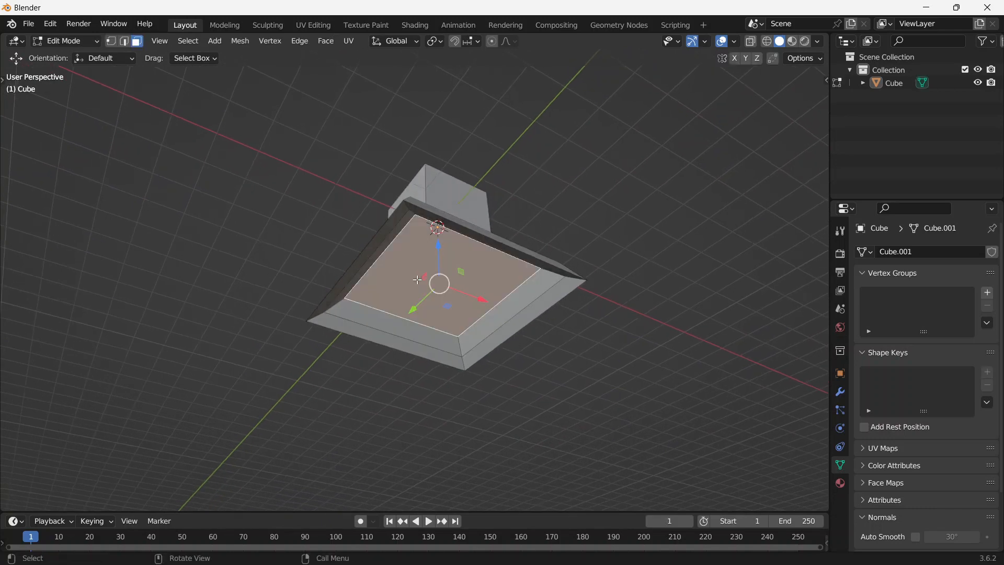
key(g)
key(z)
click(557, 281)
key(Tab)
middle_drag(600, 282, 468, 308)
Step: Scale the block's top face inward to taper the upper part, and preview it deselected in Object Mode
click(436, 237)
key(Tab)
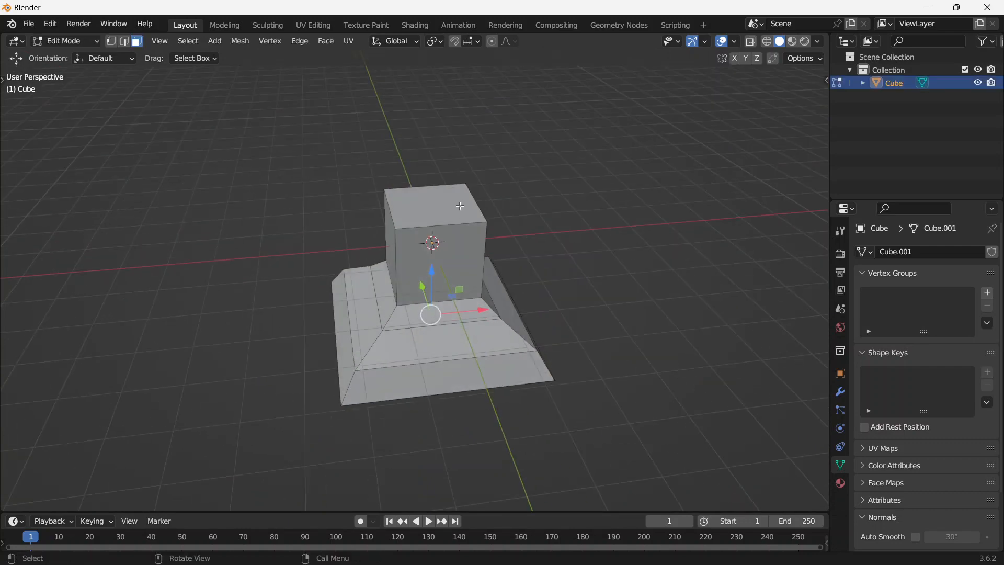
key(s)
click(550, 224)
key(Tab)
middle_drag(549, 225, 568, 293)
click(546, 329)
mouse_move(400, 299)
middle_down()
mouse_move(531, 312)
mouse_move(419, 311)
mouse_move(418, 226)
mouse_move(403, 310)
mouse_move(463, 225)
mouse_move(406, 315)
middle_up()
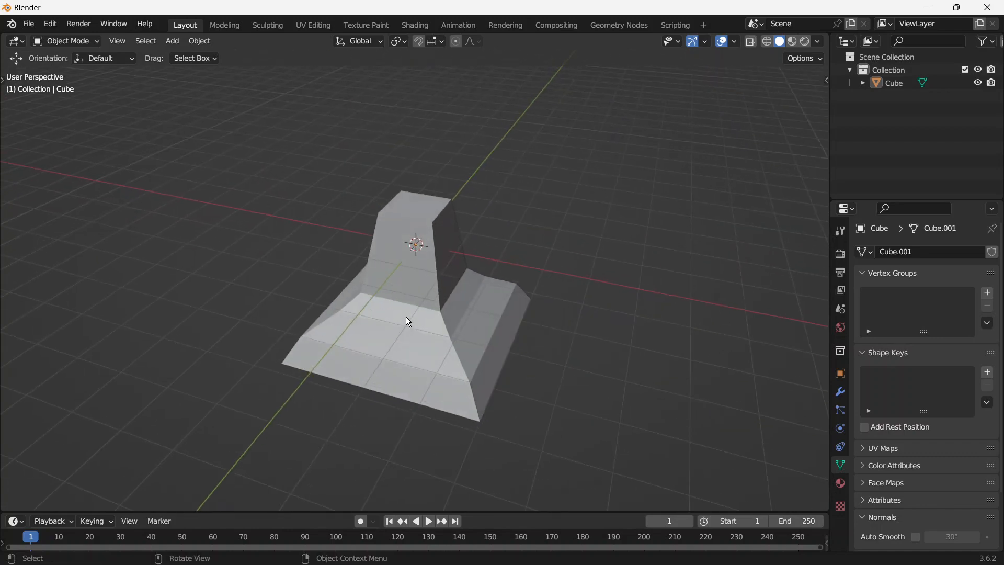
Step: Delete the tapered block and add a fresh cube mesh
click(388, 281)
key(Delete)
key(shift+a)
mouse_move(393, 287)
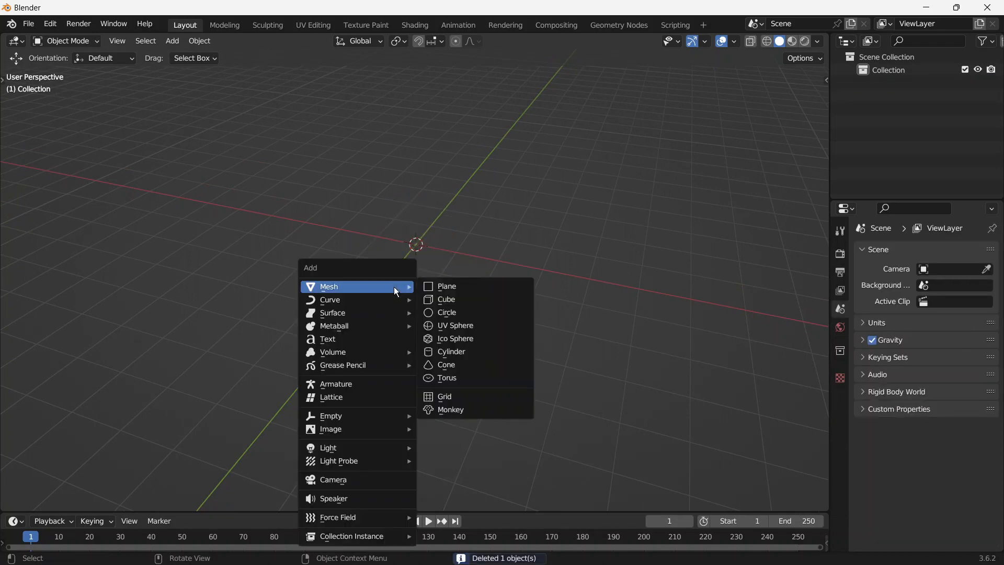
click(459, 296)
middle_drag(370, 284, 430, 261)
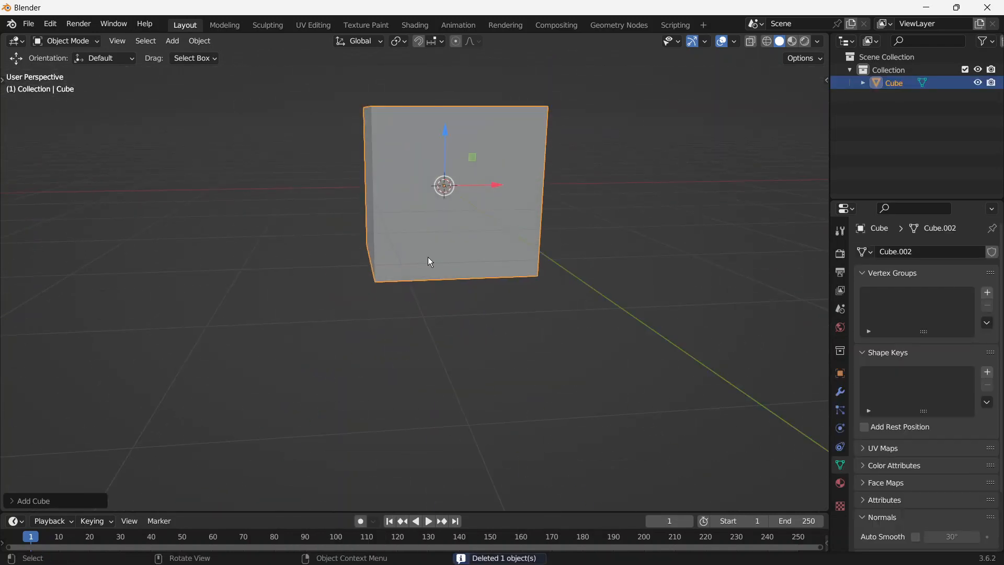
middle_drag(428, 257, 444, 283)
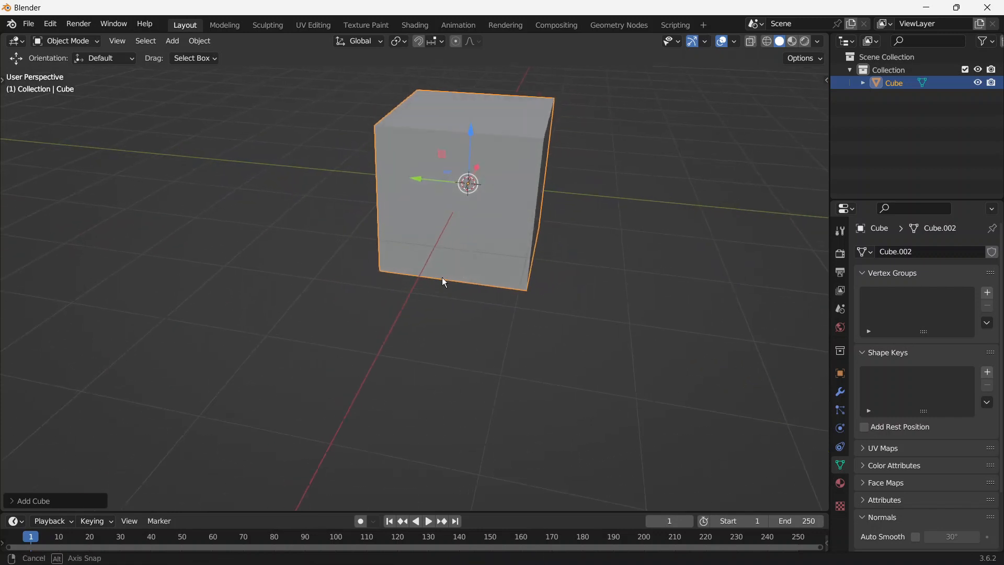
Step: Add one vertical loop cut around the middle of the cube in Edit Mode
key(Tab)
key(ctrl+r)
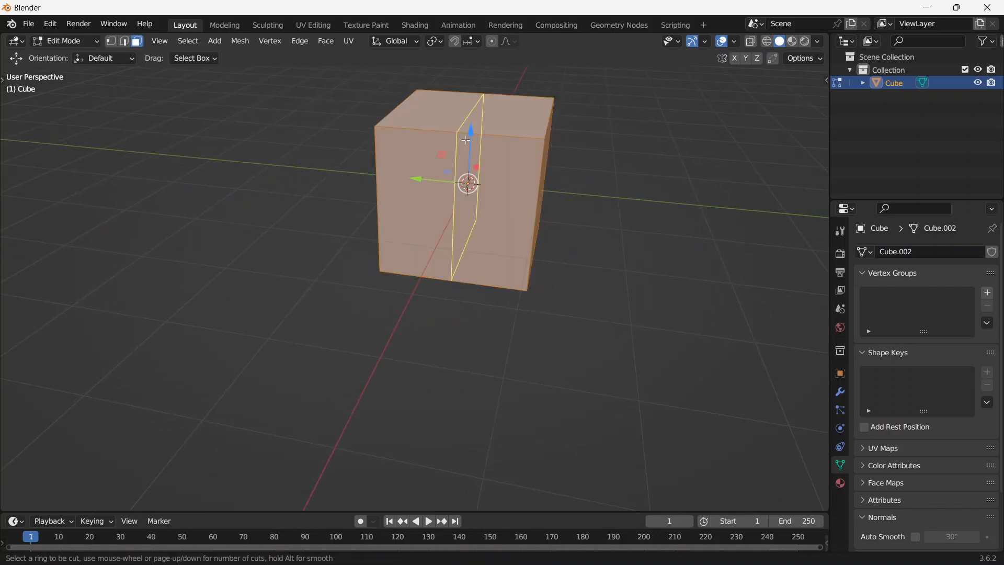
click(466, 140)
click(467, 140)
middle_drag(467, 140, 438, 249)
Step: Raise the cube's middle top edge along Z to form a gabled roof, and preview it deselected in Object Mode
click(429, 186)
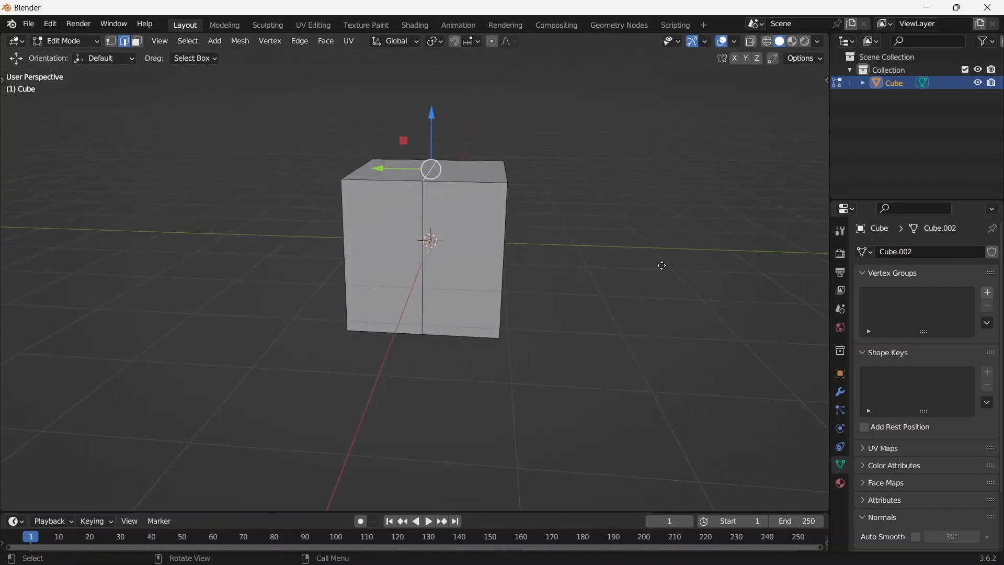
key(g)
key(z)
click(648, 219)
key(Tab)
middle_drag(516, 298, 631, 241)
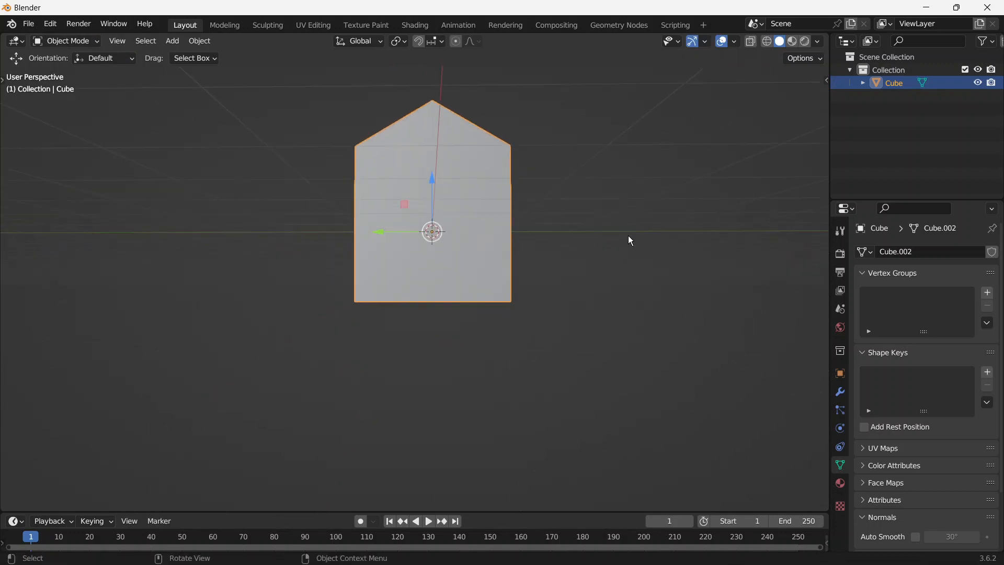
click(631, 241)
middle_drag(551, 256, 438, 302)
Step: Move the two bottom faces up about 0.87 m along Z to shorten the walls, and return to Object Mode
click(478, 241)
key(Tab)
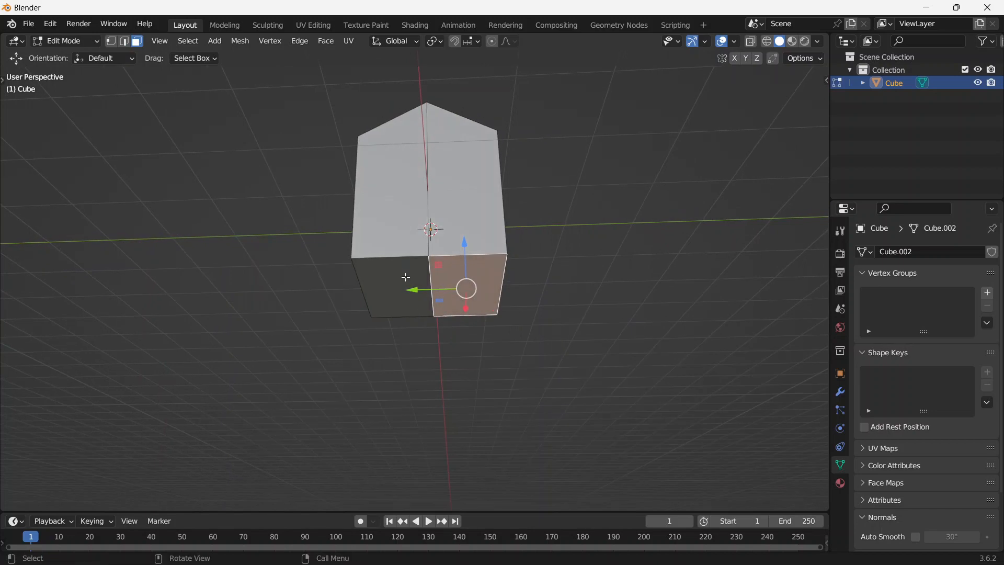
middle_drag(407, 280, 579, 290)
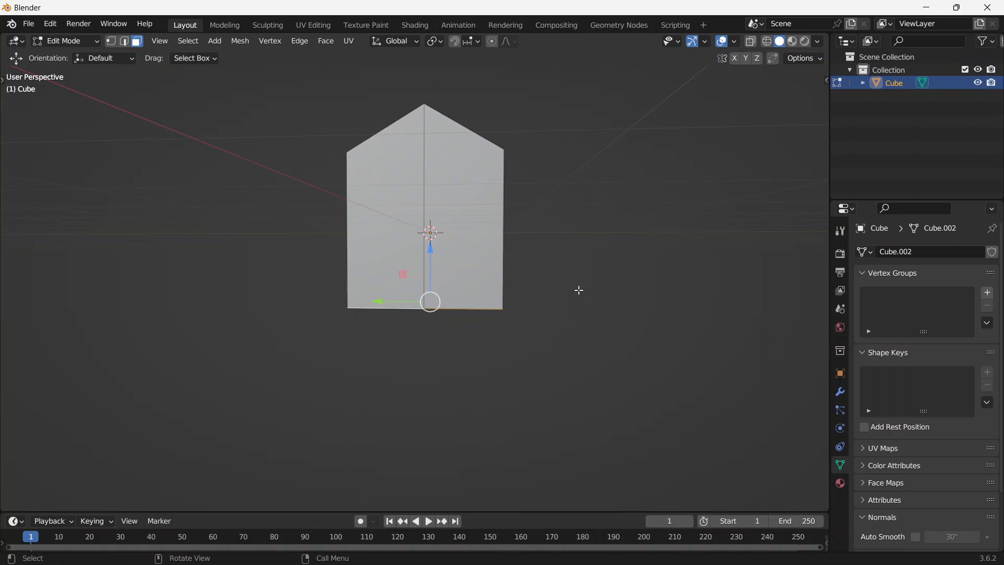
key(g)
key(z)
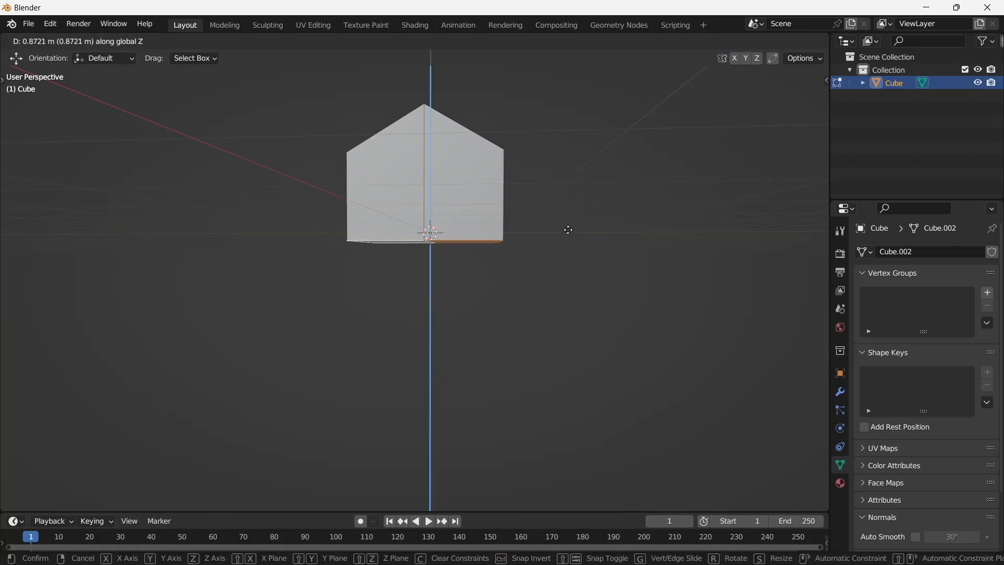
click(568, 228)
key(Tab)
middle_drag(570, 208, 489, 246)
Step: Add one centred loop cut across the roof ridge in Edit Mode, splitting the house's length in half
click(403, 216)
key(Tab)
click(508, 237)
middle_drag(553, 255, 442, 247)
key(ctrl+r)
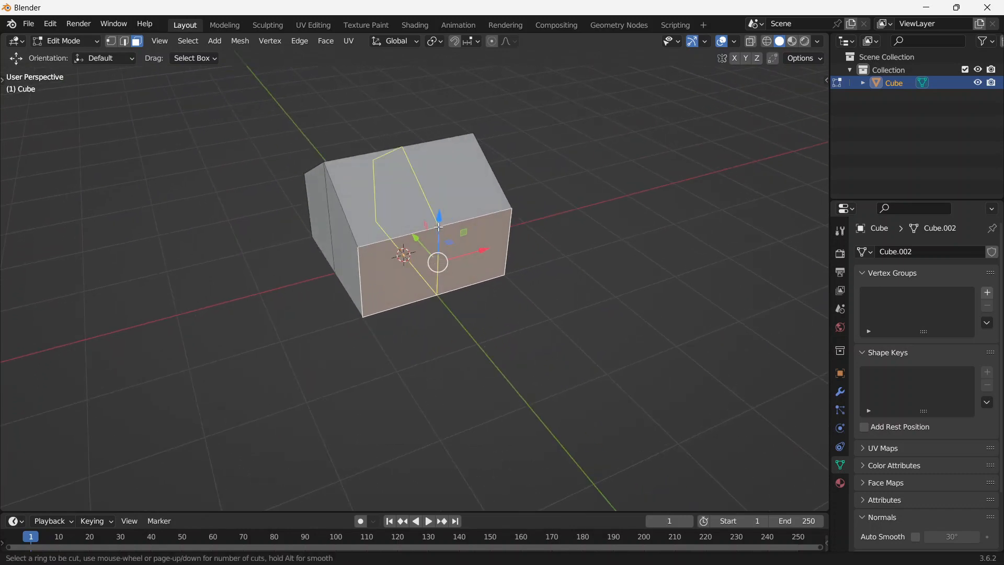
click(439, 227)
right_click(439, 226)
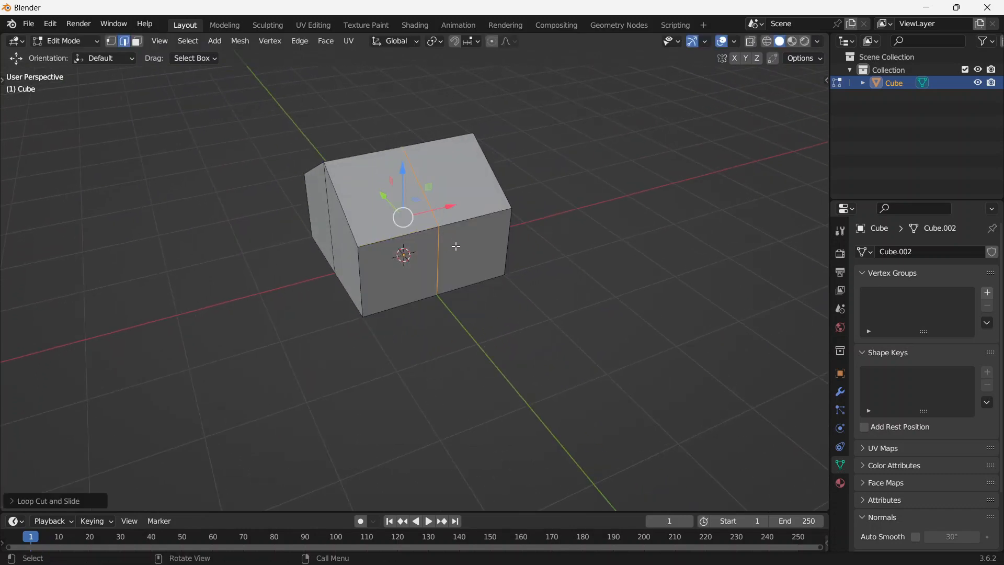
Step: Extrude one half of the long side wall 1 m outward along Y to form a side extension
click(438, 255)
click(489, 245)
middle_drag(489, 246, 399, 291)
key(e)
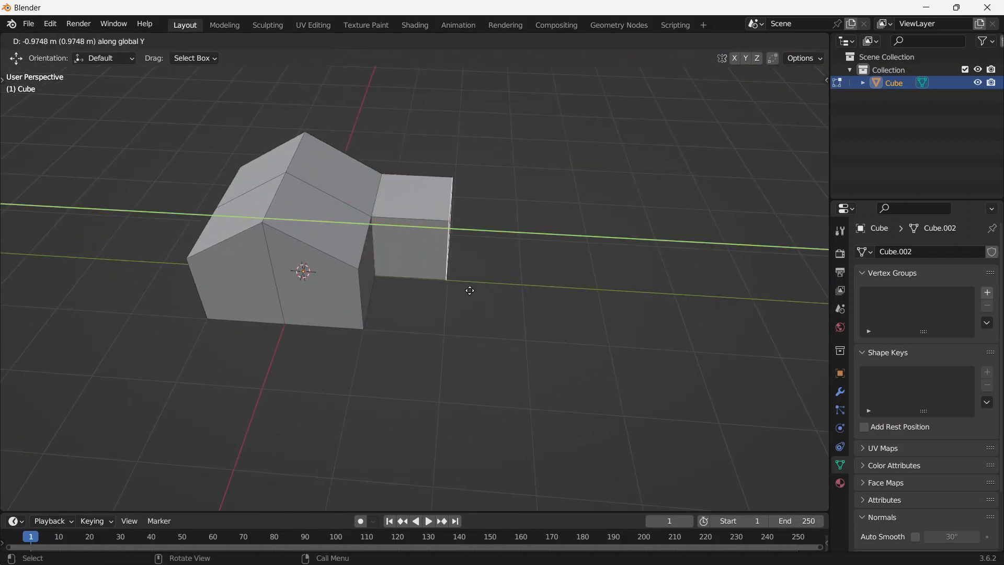
text(1)
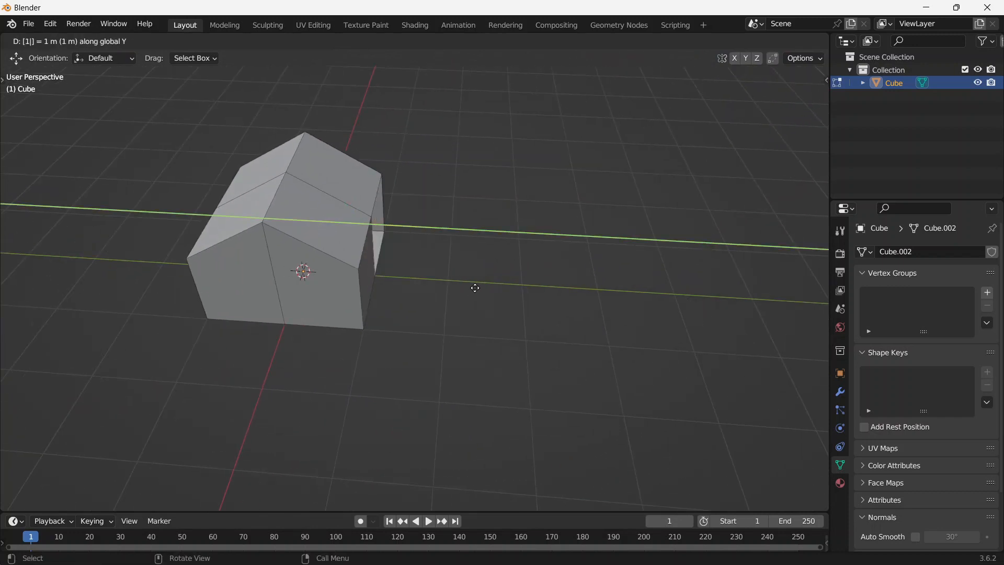
text(-)
key(Return)
middle_drag(473, 285, 442, 258)
Step: Lower the extension's outer top edge along Z to slope its roof, and return to Object Mode
key(Tab)
key(Tab)
key(2)
click(444, 195)
middle_drag(425, 294, 464, 255)
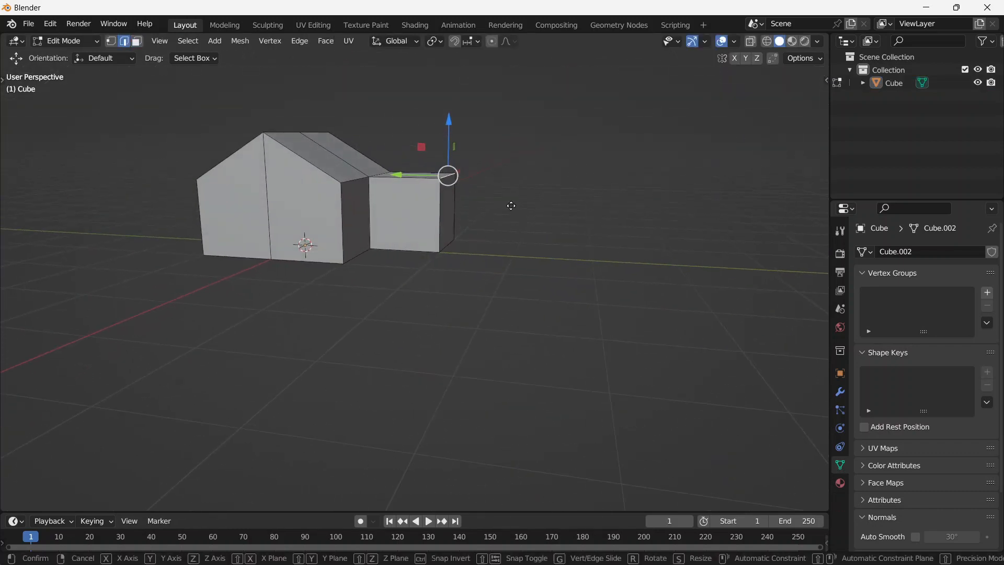
key(g)
key(z)
click(511, 233)
key(Tab)
middle_drag(511, 233, 408, 289)
Step: Delete the house mesh and add a fresh cube mesh
click(380, 244)
key(Delete)
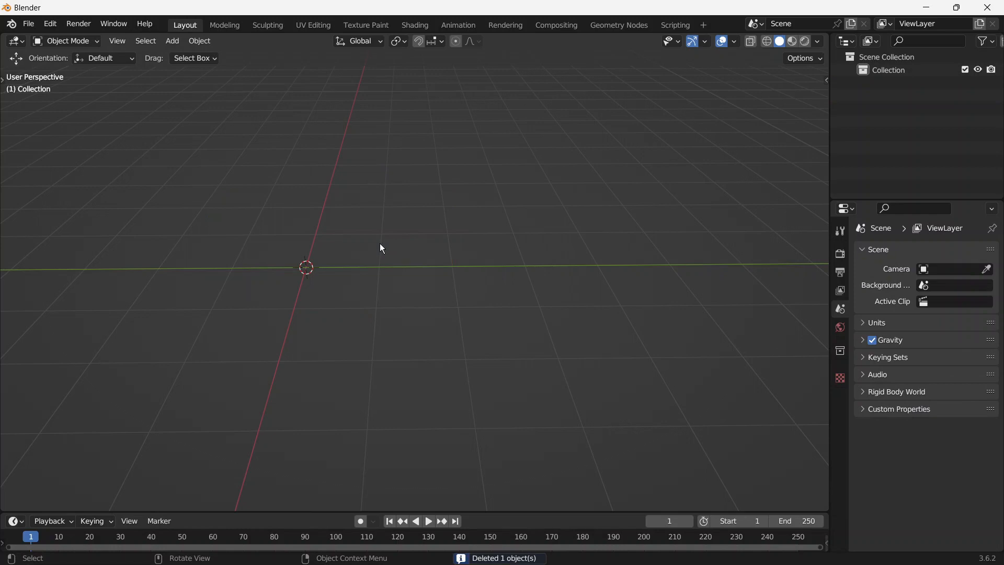
key(shift+a)
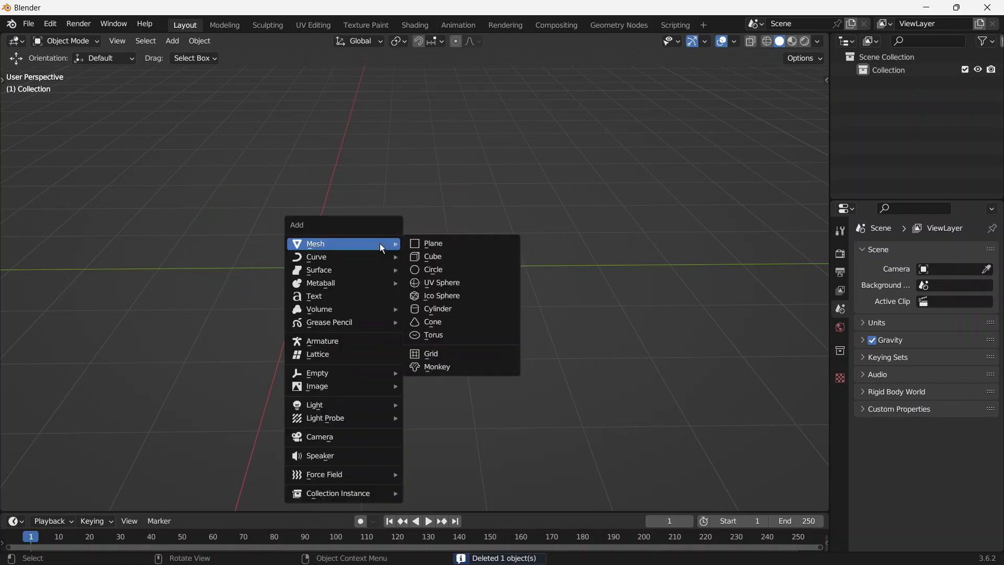
click(424, 257)
Step: Add two evenly spaced horizontal loop cuts around the cube in Edit Mode
scroll(327, 244, up, 6)
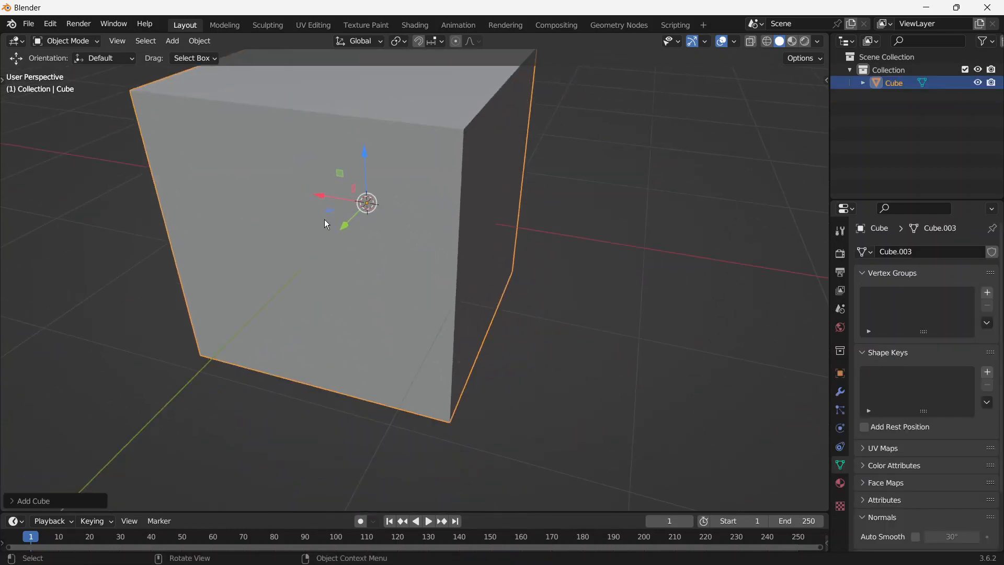
scroll(326, 225, down, 3)
middle_drag(340, 282, 366, 295)
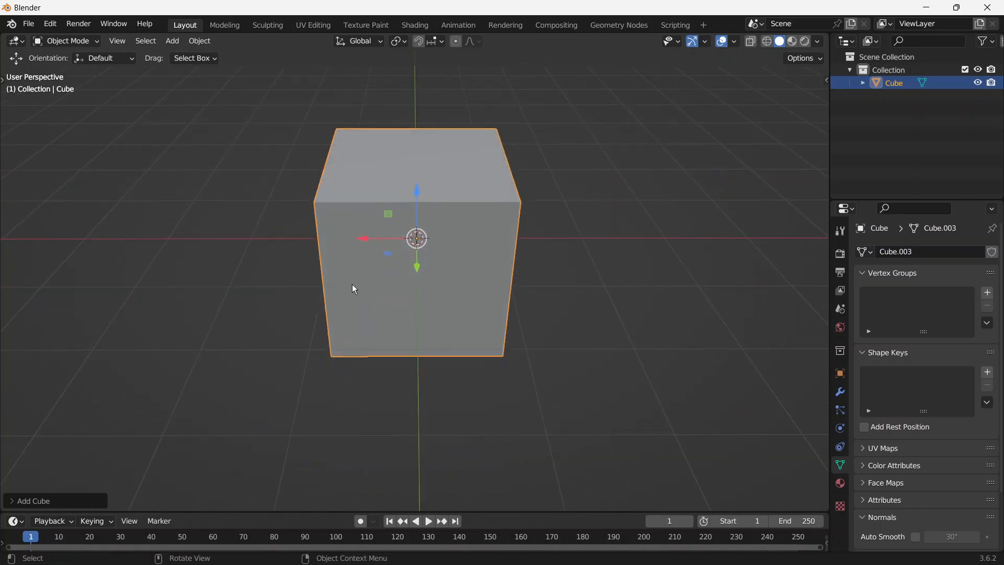
scroll(348, 282, down, 3)
key(Tab)
scroll(348, 301, up, 3)
scroll(406, 255, up, 2)
mouse_move(347, 304)
middle_down()
mouse_move(405, 255)
mouse_move(350, 322)
middle_up()
scroll(406, 255, down, 2)
key(ctrl+r)
scroll(525, 256, up, 3)
scroll(525, 257, down, 2)
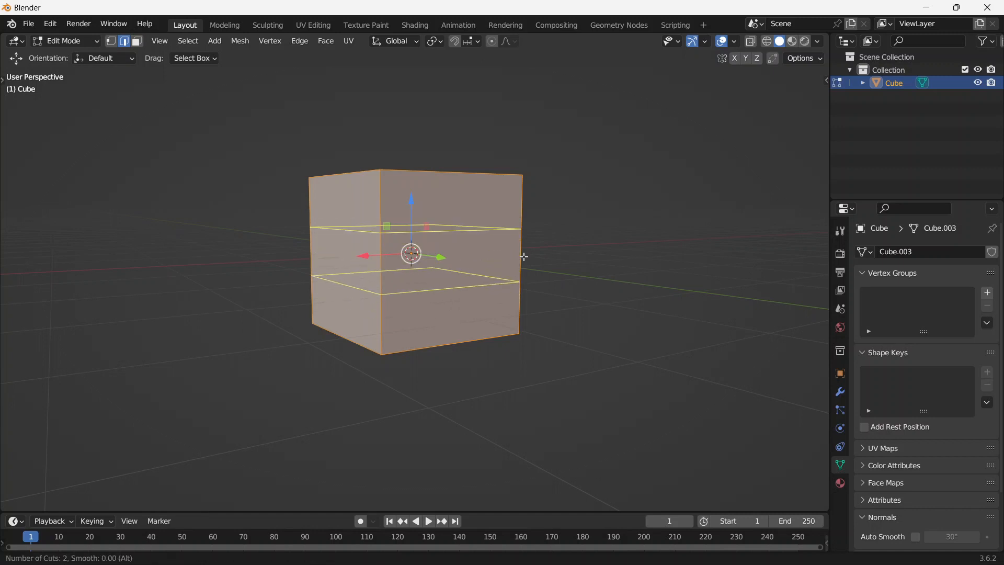
click(525, 257)
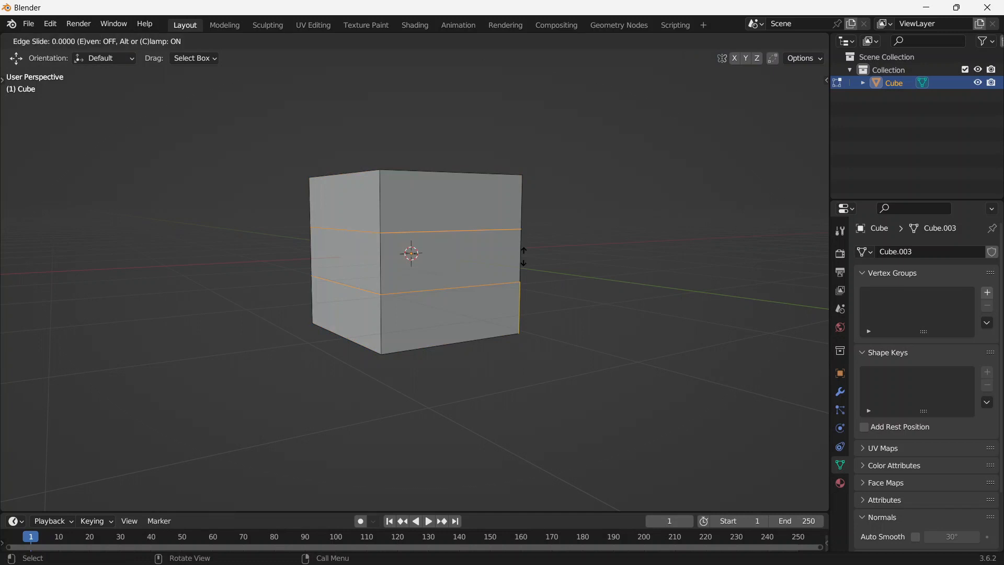
click(523, 257)
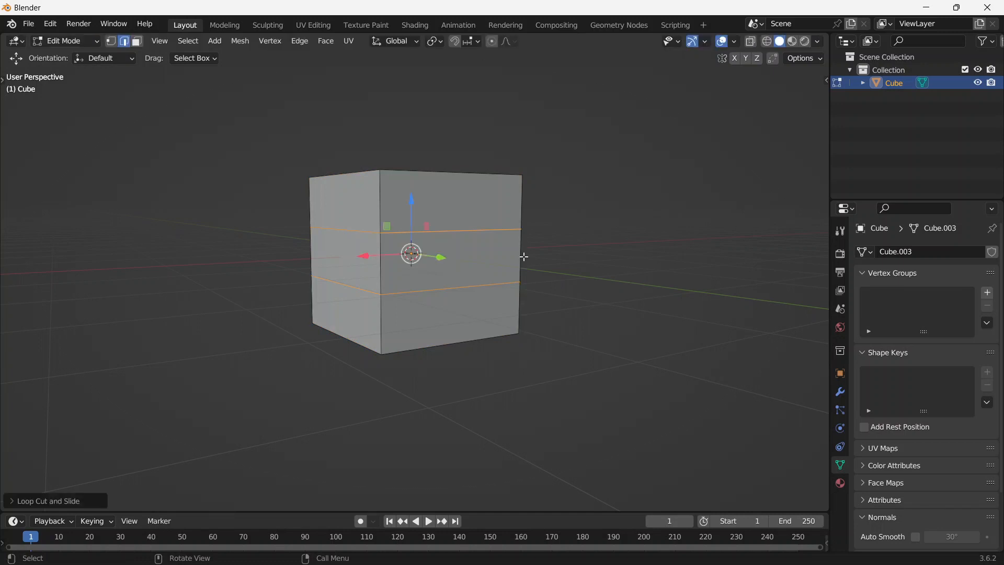
Step: Select the loop of faces around the cube's middle and scale it along Z by about 1.9
key(alt+a)
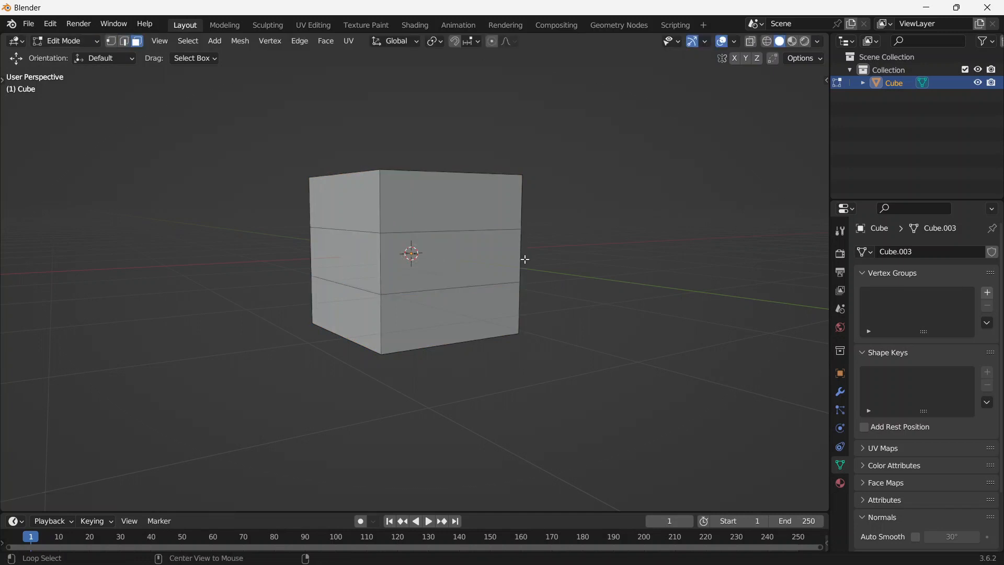
alt+click(520, 260)
scroll(546, 257, up, 2)
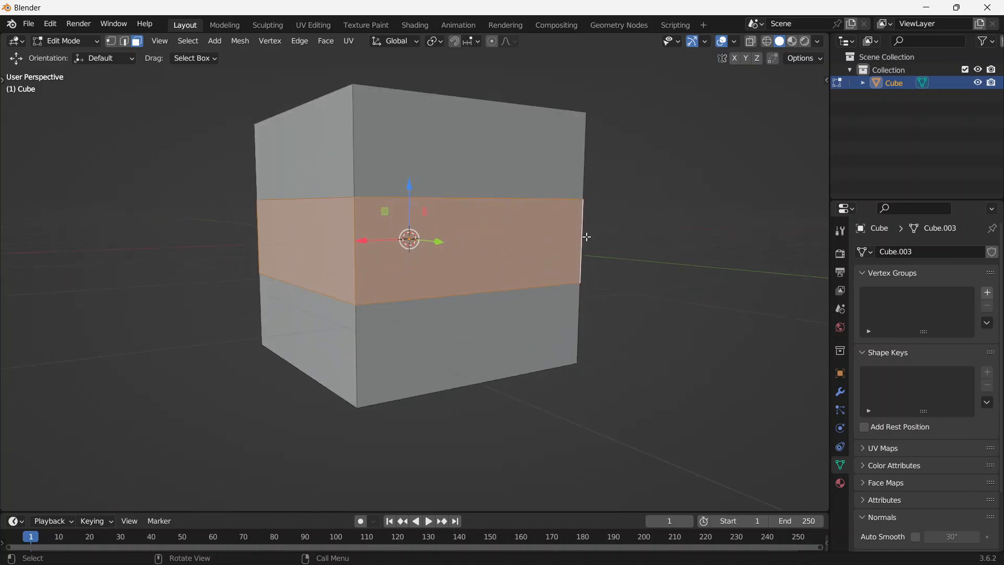
key(alt+a)
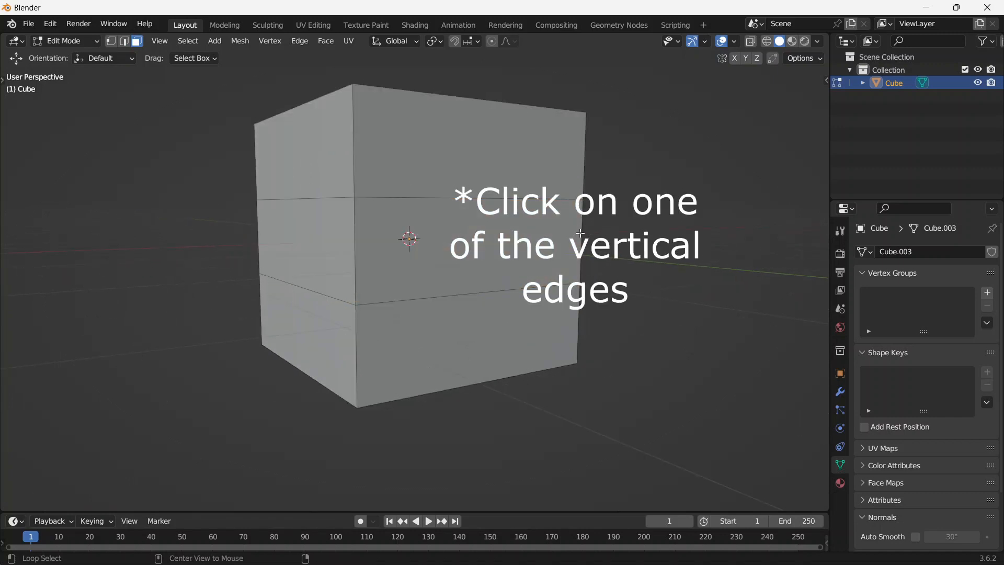
alt+click(580, 233)
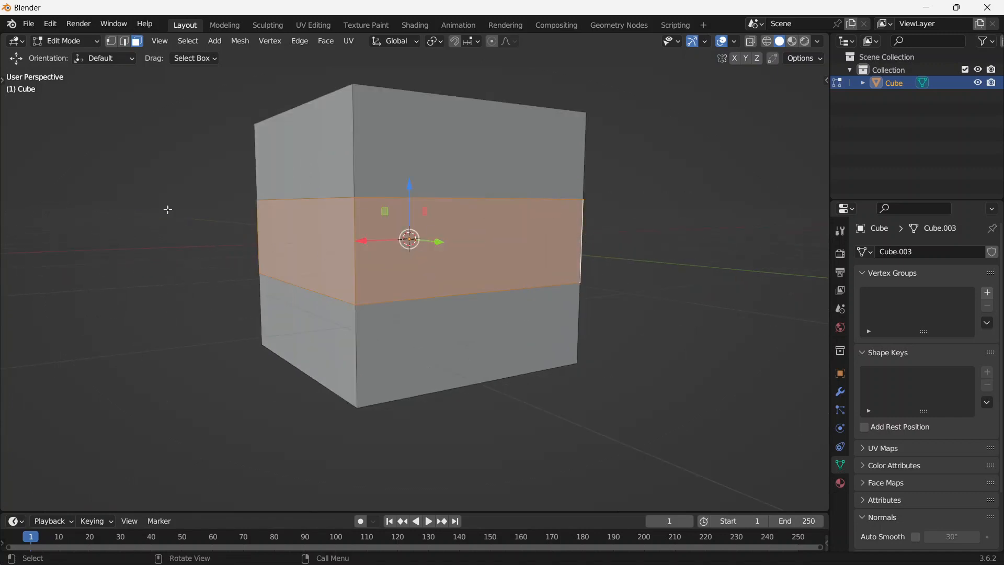
mouse_move(335, 252)
middle_down()
mouse_move(397, 250)
mouse_move(340, 248)
mouse_move(351, 247)
middle_up()
scroll(351, 246, down, 3)
key(s)
key(z)
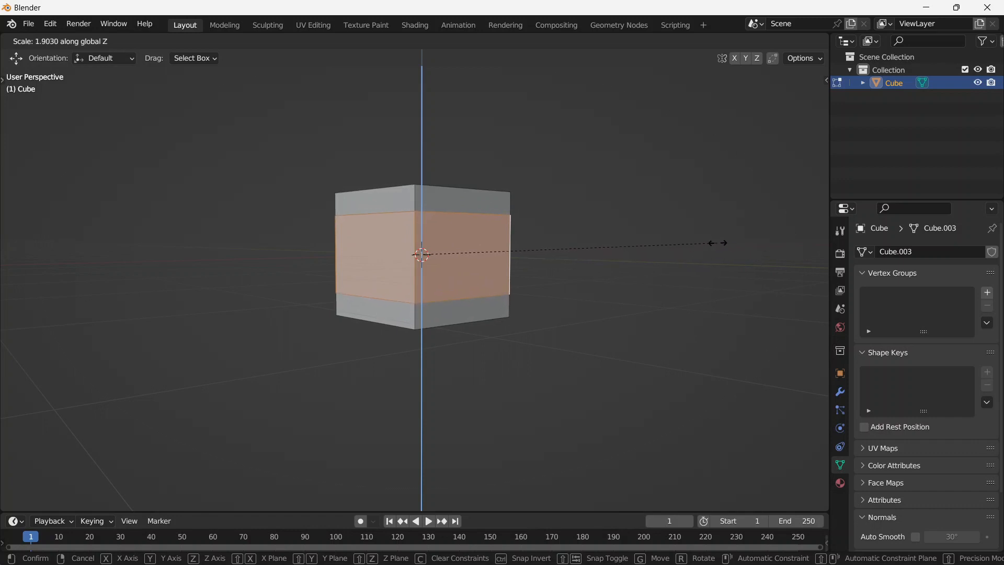
click(717, 243)
middle_drag(717, 242, 660, 263)
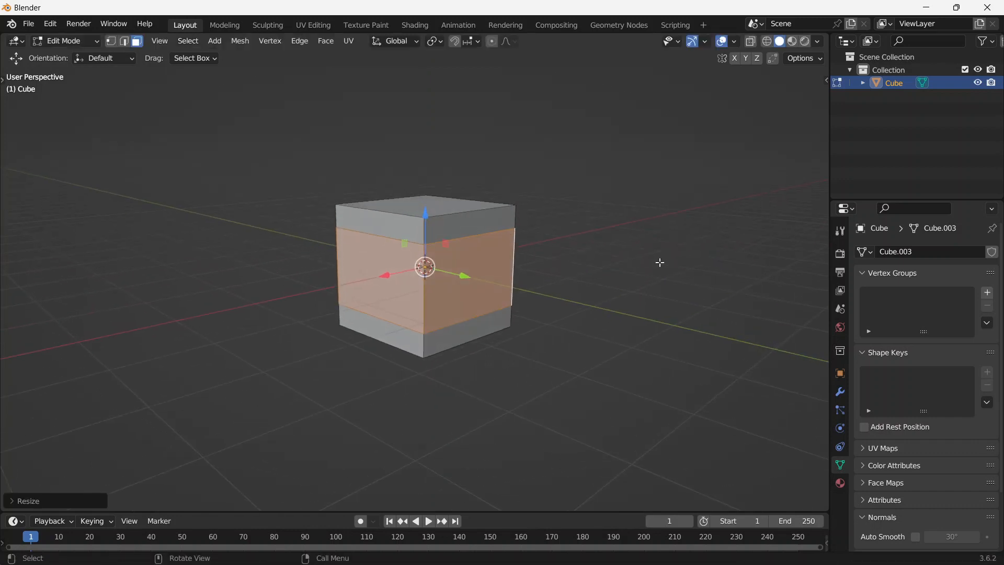
Step: Scale the middle face band inward to about 0.84 with the Z axis excluded
key(s)
key(shift+z)
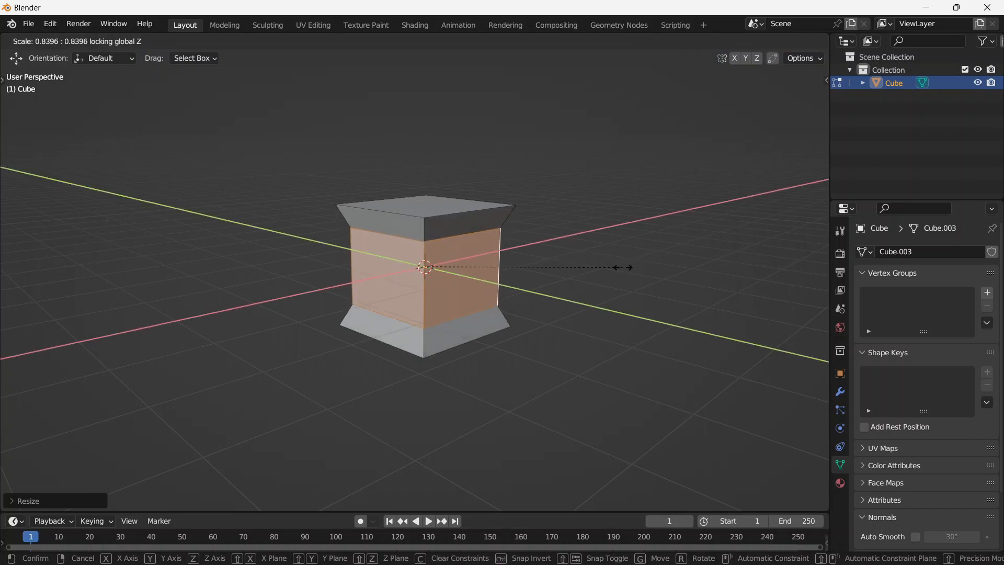
click(623, 267)
Step: Extrude the top face upward to add a thin slab, and return to Object Mode
middle_drag(493, 320, 417, 225)
click(429, 211)
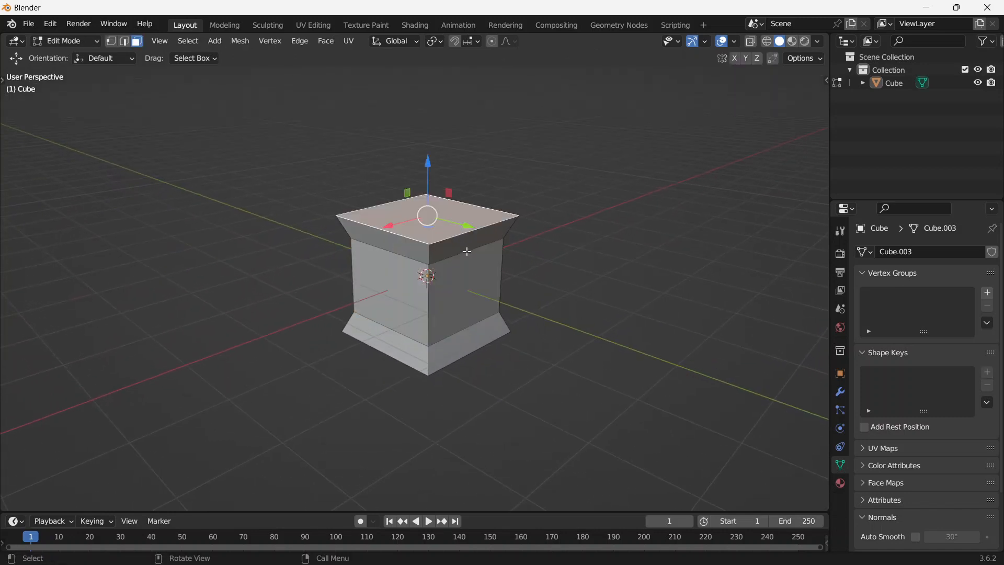
middle_drag(466, 251, 475, 203)
middle_drag(453, 309, 574, 275)
key(e)
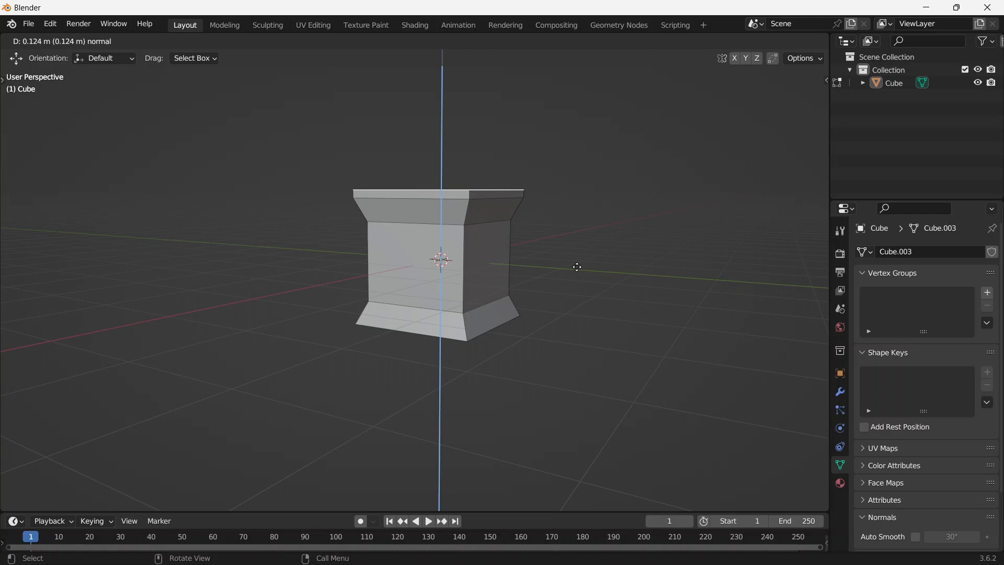
text(.)
key(Return)
key(Tab)
Step: Extrude the bottom face 0.1 m downward to add a matching base slab, and return to Object Mode
middle_drag(542, 305, 509, 266)
key(Tab)
click(451, 275)
key(e)
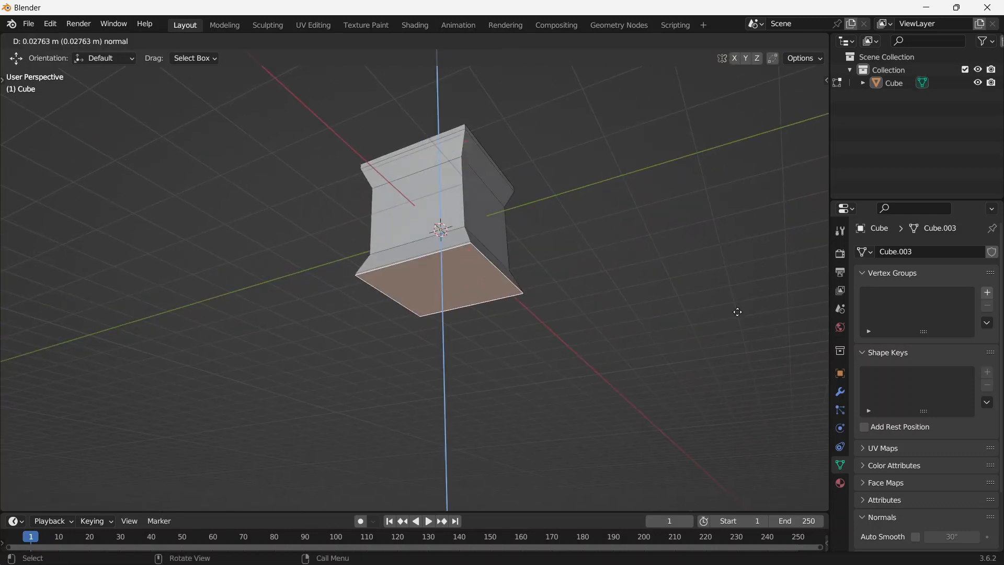
text(0.1)
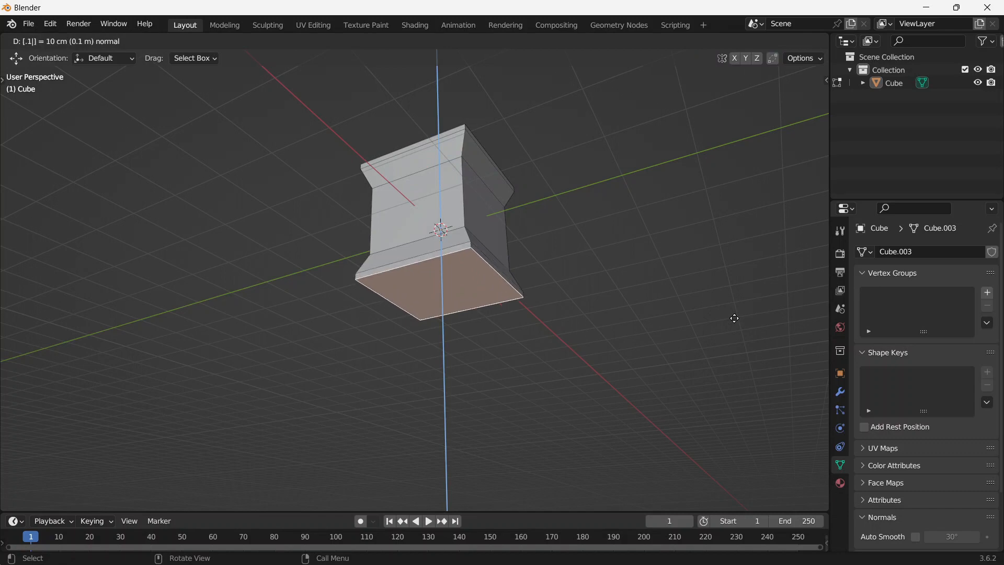
key(Return)
key(Tab)
middle_drag(642, 293, 460, 272)
Step: Add one horizontal loop cut around the middle of the pillar's central section in Edit Mode
key(Tab)
key(ctrl+r)
click(293, 261)
scroll(294, 261, up, 1)
scroll(471, 277, up, 3)
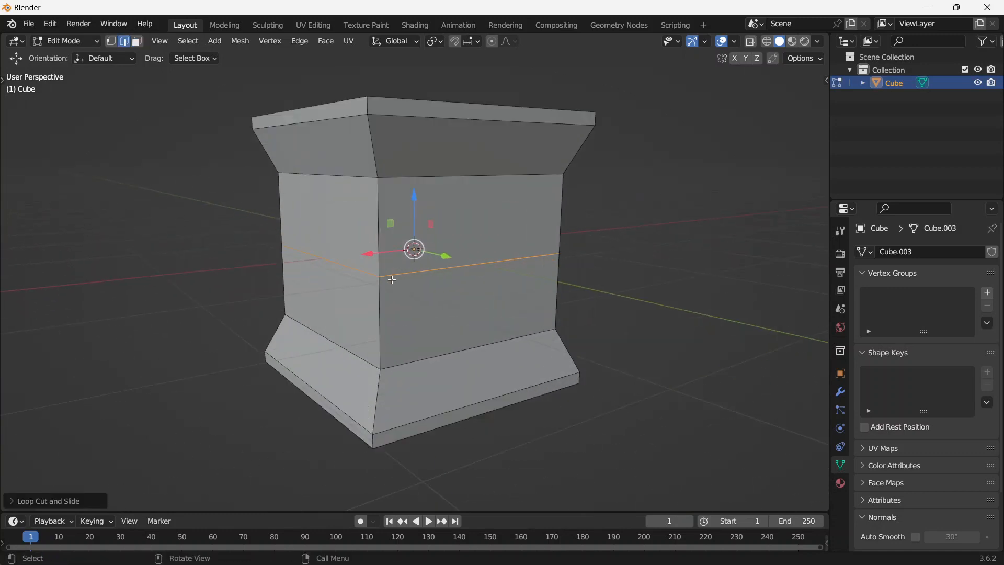
Step: Scale the middle edge loop inward with Z excluded to pinch the pillar's waist, and preview it in Object Mode
key(s)
key(shift+z)
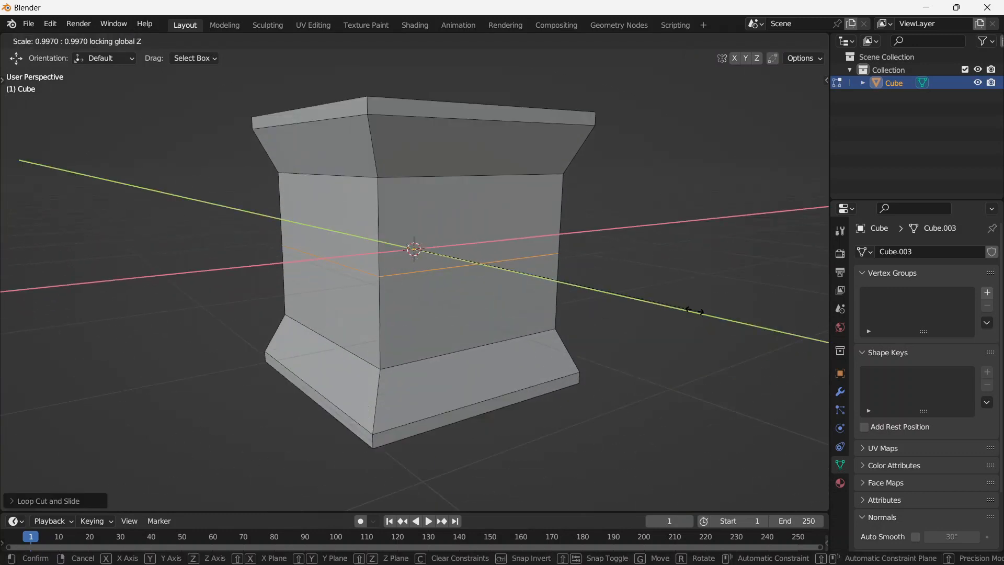
click(661, 309)
key(Tab)
scroll(550, 276, down, 1)
scroll(575, 276, down, 3)
middle_drag(550, 276, 514, 274)
scroll(481, 275, up, 7)
Step: Undo the scaling of the pillar's middle edge loop
key(ctrl+z)
key(ctrl+z)
key(ctrl+z)
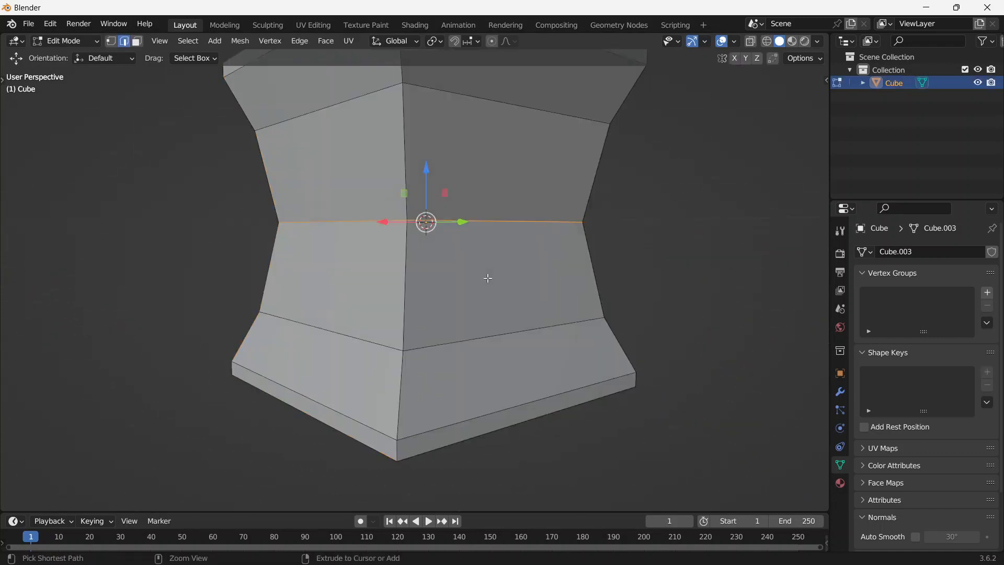
Step: Try scaling the middle edge loop along the Z axis only
scroll(622, 308, down, 3)
key(s)
key(shift+z)
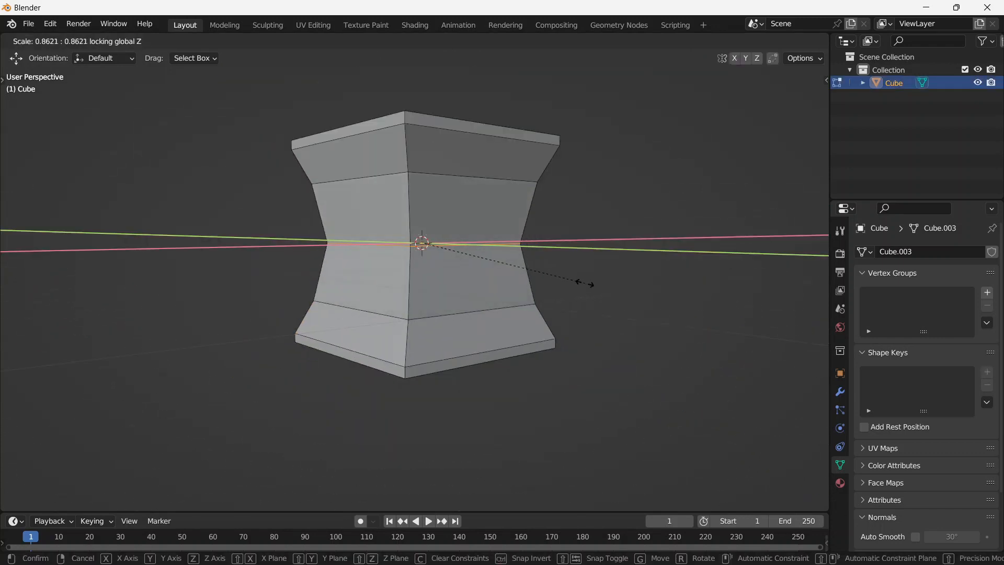
key(z)
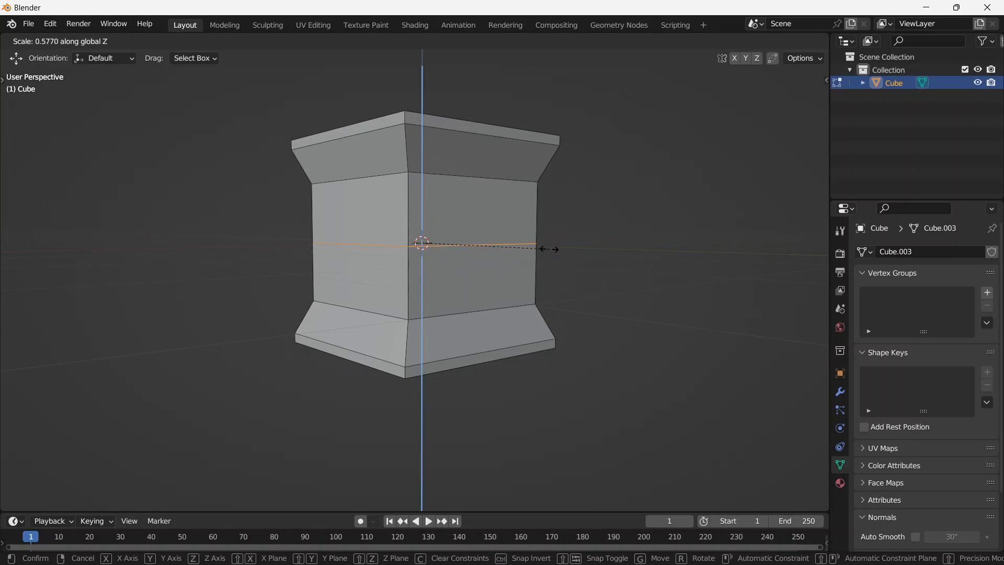
click(549, 249)
middle_drag(548, 249, 496, 252)
Step: Scale the middle edge loop inward on X and Y only, and preview the narrowed pillar deselected in Object Mode
key(s)
key(shift+z)
click(681, 338)
key(Tab)
middle_drag(674, 335, 502, 301)
click(596, 298)
Step: Edge-slide the pillar's middle loop down toward the base, and preview the pillar deselected in Object Mode
key(Tab)
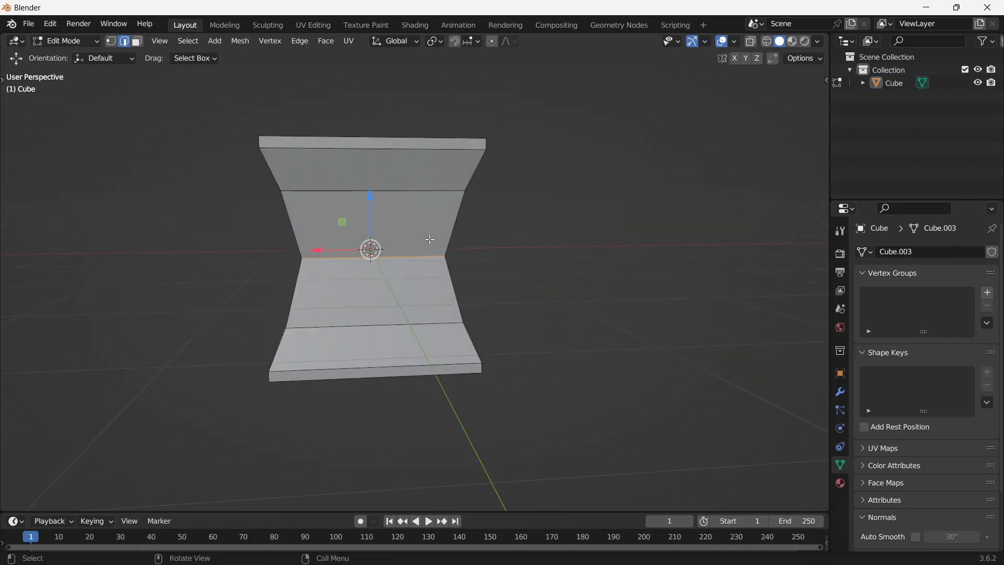
middle_drag(452, 263, 621, 254)
key(g)
key(g)
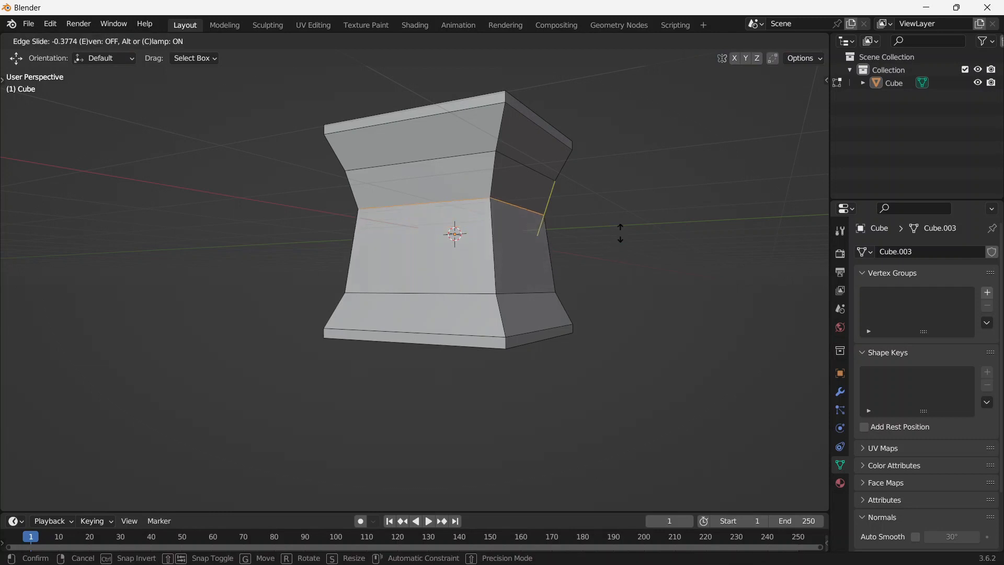
click(604, 297)
key(Tab)
middle_drag(605, 282, 526, 318)
scroll(398, 272, down, 4)
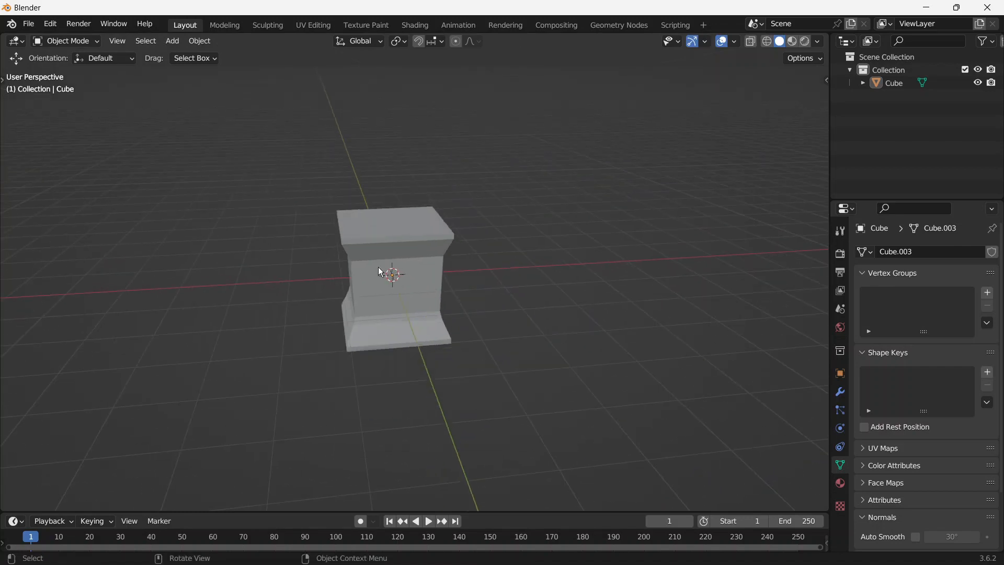
Step: Reselect the pillar and inset its top face in Edit Mode to leave a rim around the edge
middle_drag(387, 204, 403, 224)
click(403, 224)
key(Tab)
middle_drag(443, 303, 498, 261)
key(Tab)
middle_drag(580, 285, 536, 297)
scroll(537, 297, up, 2)
key(Tab)
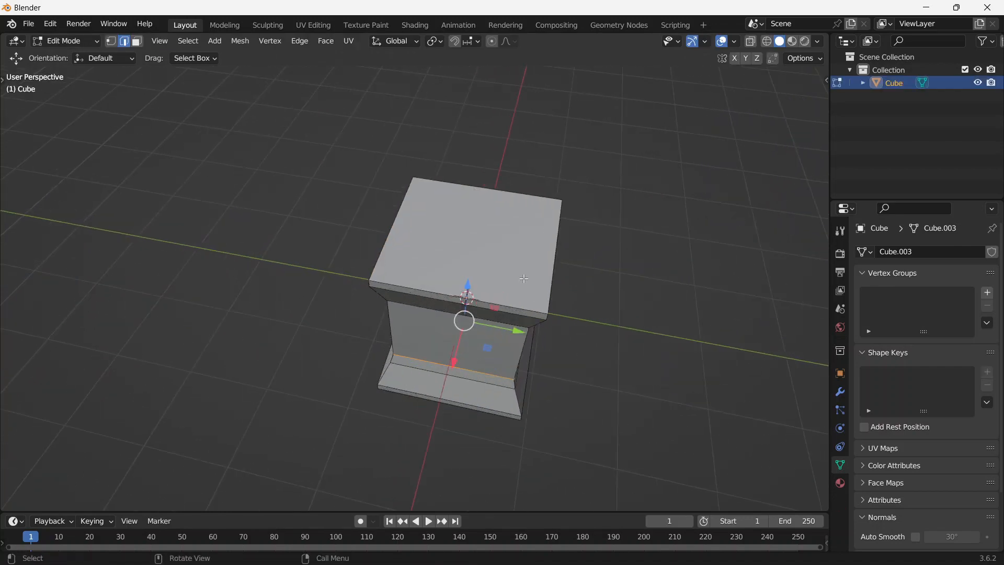
click(505, 246)
key(i)
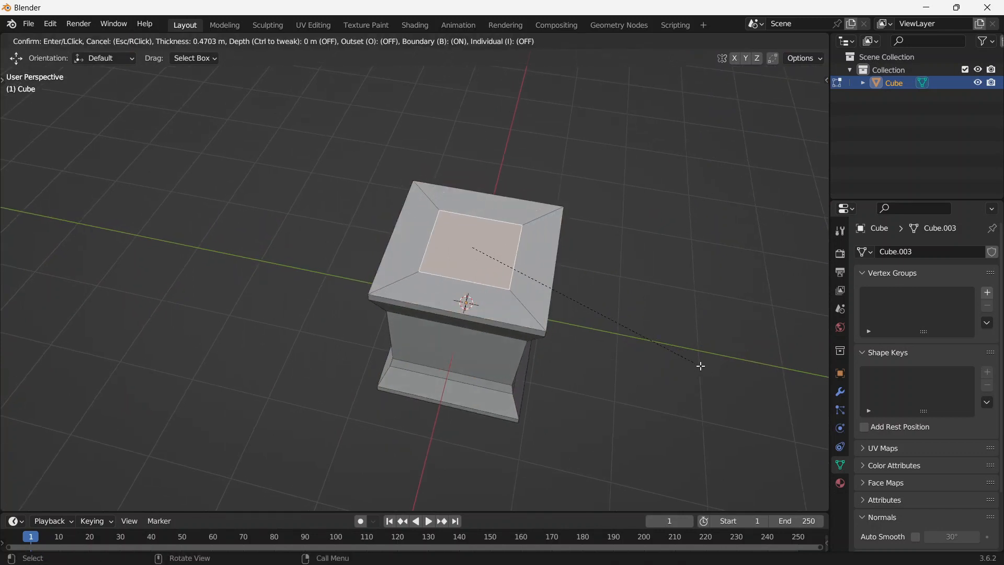
click(719, 375)
Step: Lower the inset top face along Z to form a sloped recess in the pillar
middle_drag(719, 375, 716, 331)
key(g)
key(z)
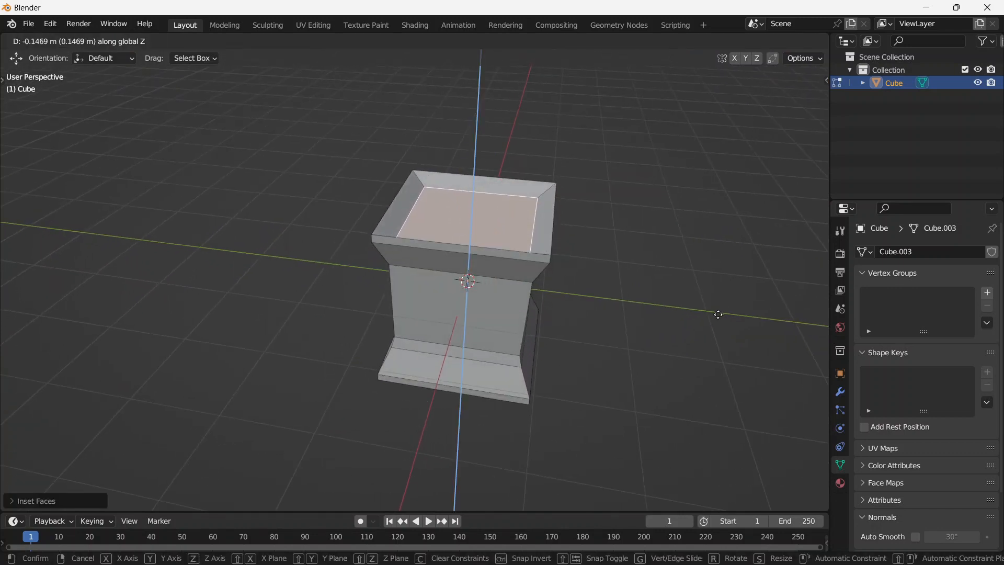
click(650, 291)
key(shift+z)
mouse_move(649, 291)
middle_down()
mouse_move(661, 264)
mouse_move(666, 287)
mouse_move(654, 253)
mouse_move(618, 286)
mouse_move(638, 242)
mouse_move(650, 278)
mouse_move(563, 257)
mouse_move(522, 281)
mouse_move(654, 293)
mouse_move(622, 251)
mouse_move(621, 282)
mouse_move(589, 336)
mouse_move(594, 381)
middle_up()
scroll(619, 286, down, 2)
key(alt+z)
Step: Inset the recessed face again, push it deeper along Z, and preview the hollow pillar in Object Mode
key(i)
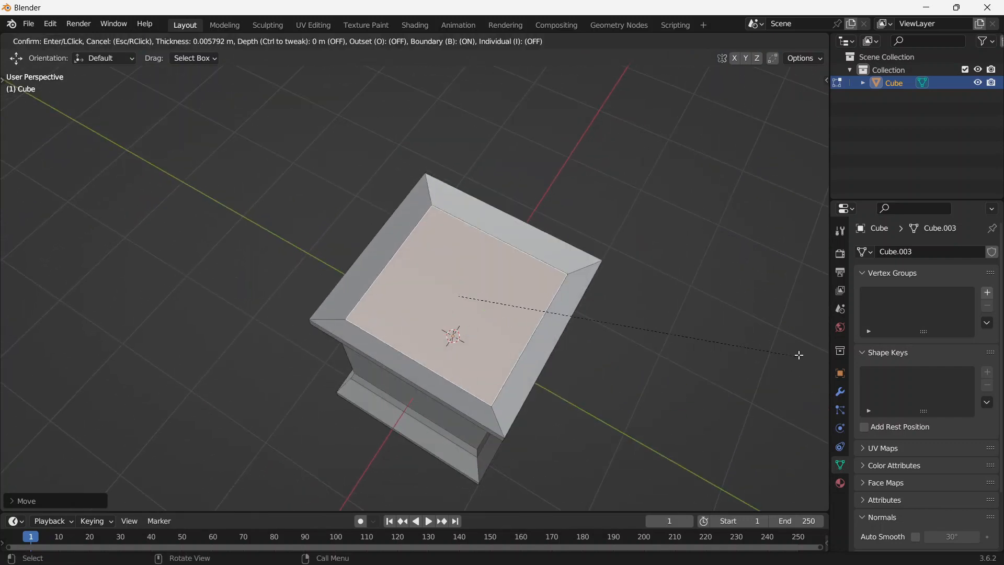
click(782, 348)
middle_drag(575, 337, 600, 294)
key(g)
key(z)
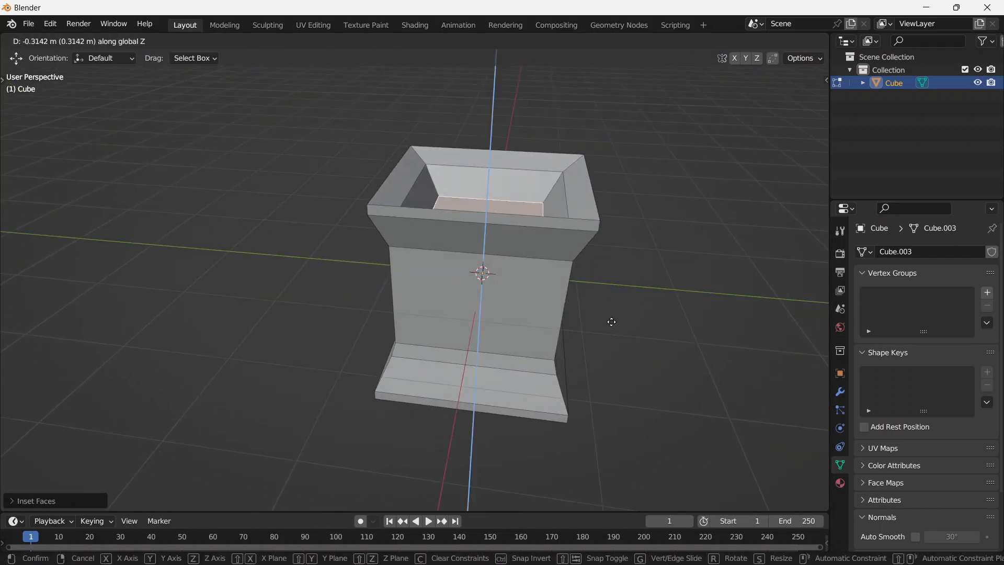
click(625, 334)
key(Tab)
click(689, 330)
middle_drag(689, 331, 444, 322)
scroll(334, 220, down, 4)
Step: Duplicate the pillar and move the copy along the Y axis to stand beside the original
click(420, 296)
scroll(402, 293, up, 1)
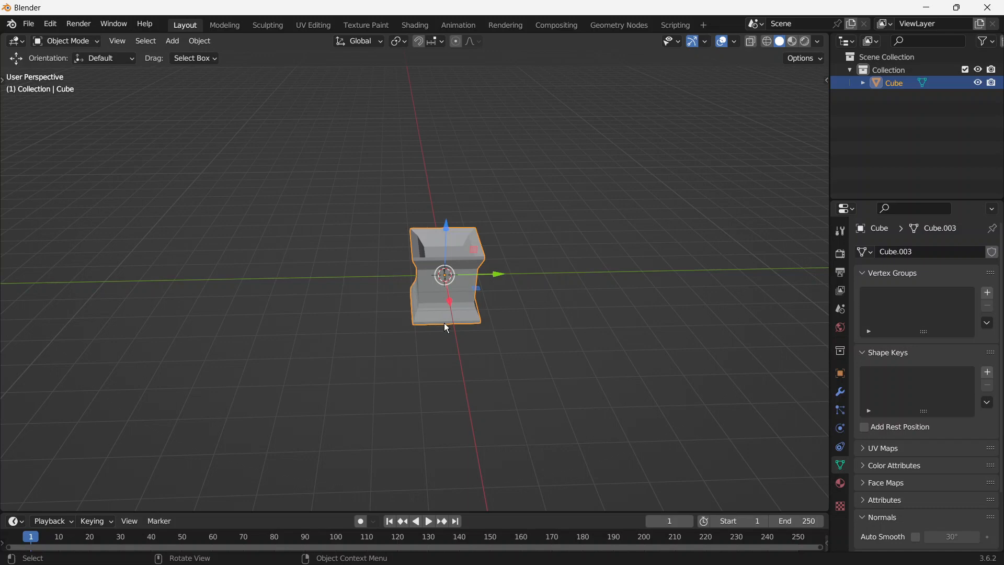
key(shift+d)
right_click(446, 325)
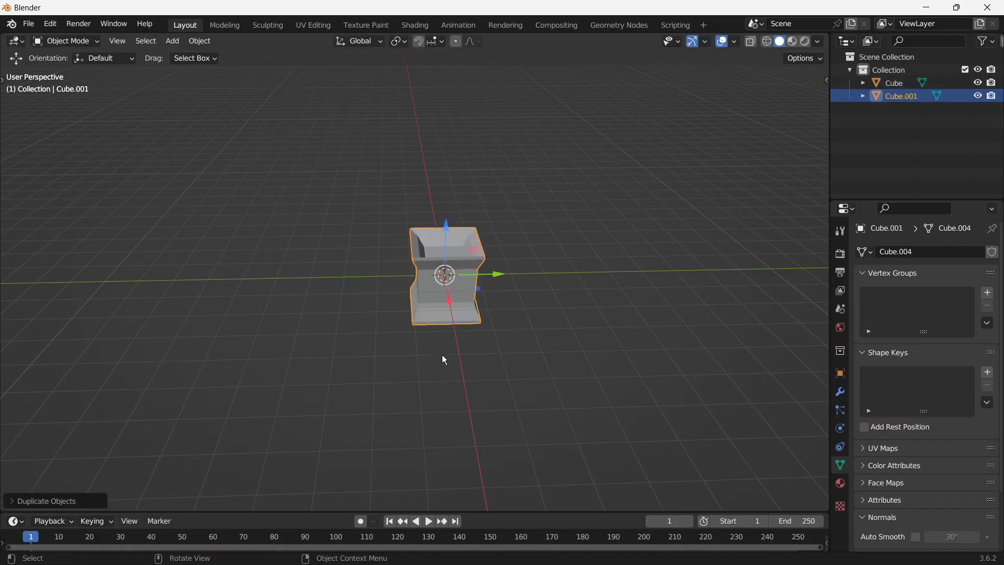
key(g)
key(z)
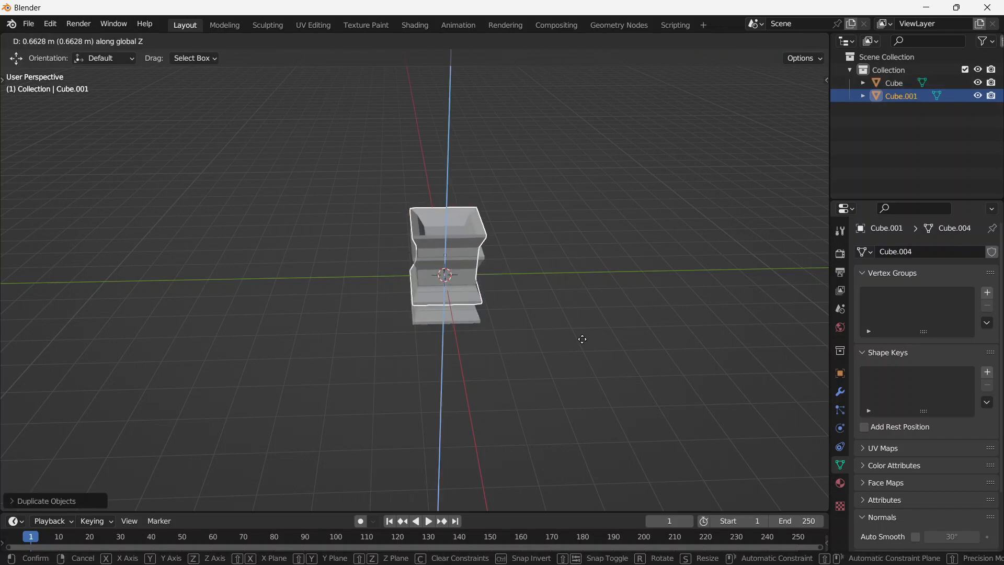
key(y)
click(584, 339)
Step: Duplicate the original pillar along Y past the second one to complete a row of three
middle_drag(583, 339, 459, 369)
click(421, 365)
click(389, 314)
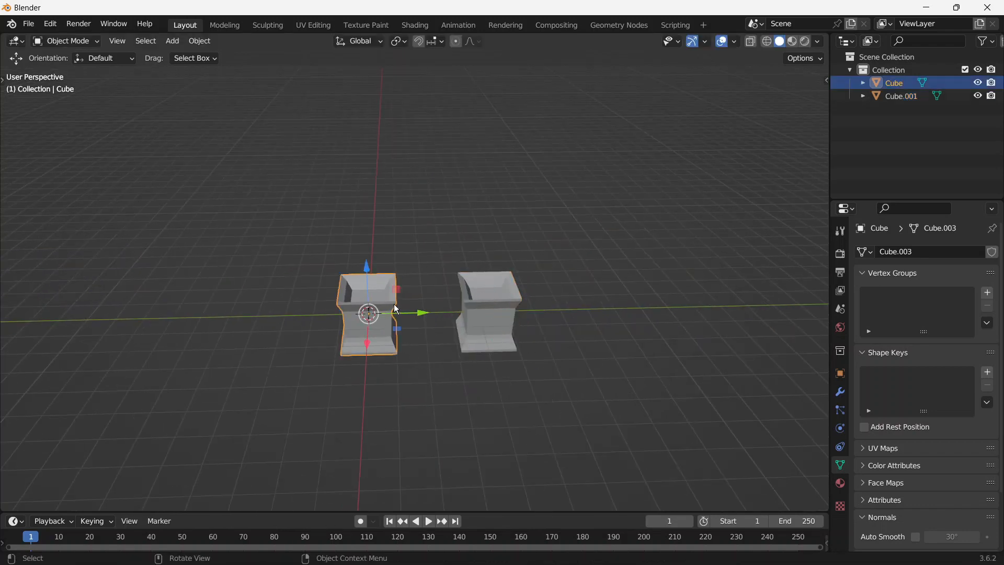
key(shift+d)
key(y)
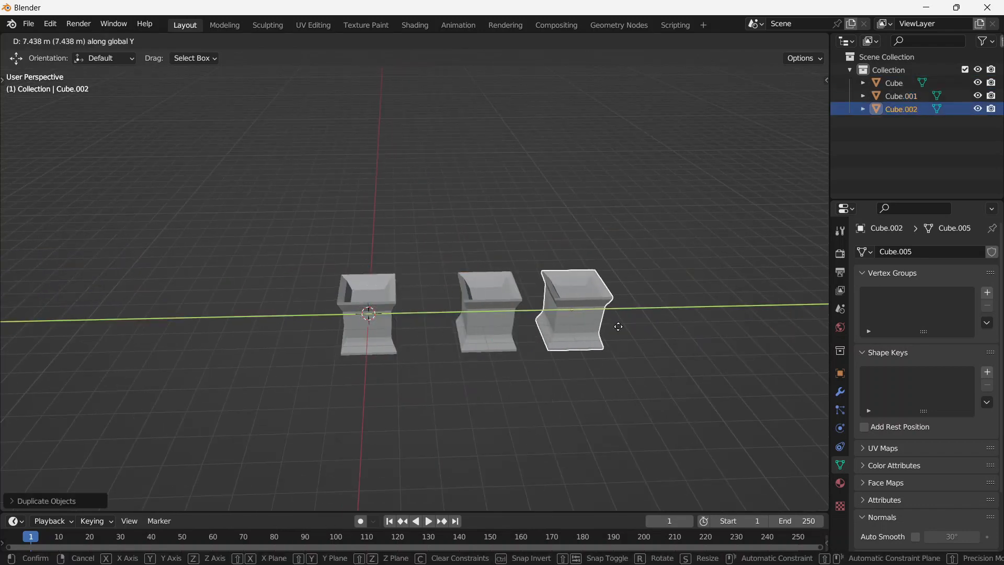
click(634, 328)
Step: Select all three pillars and duplicate them along the X axis to form a second parallel row
shift+click(490, 308)
shift+click(390, 310)
middle_drag(390, 310, 424, 346)
key(shift+d)
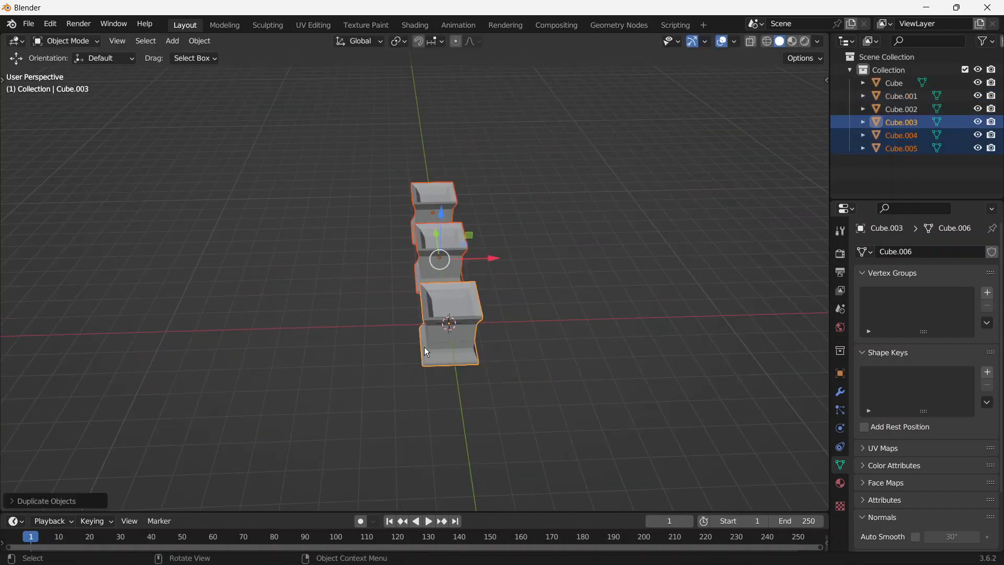
key(x)
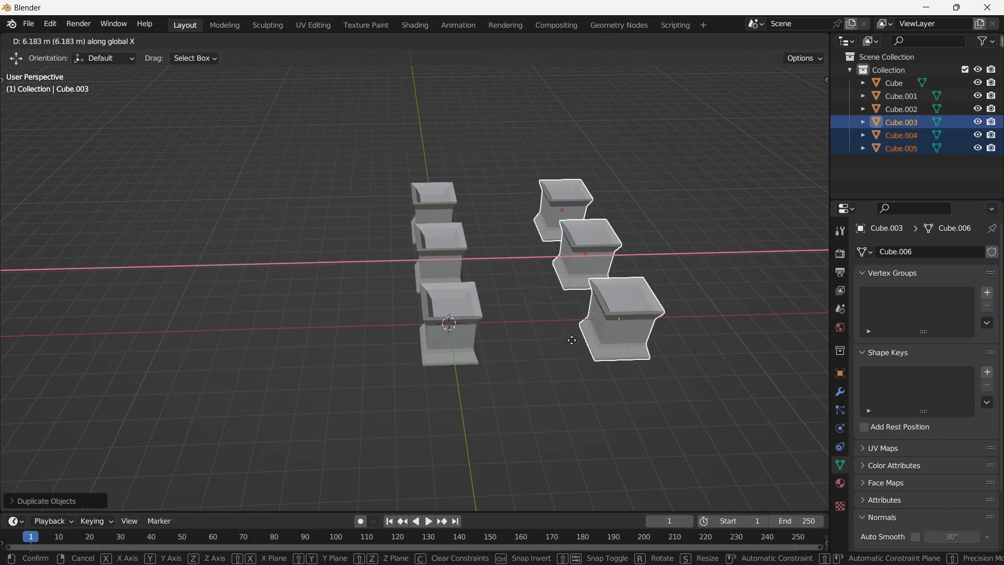
click(543, 348)
click(543, 378)
middle_drag(544, 378, 468, 395)
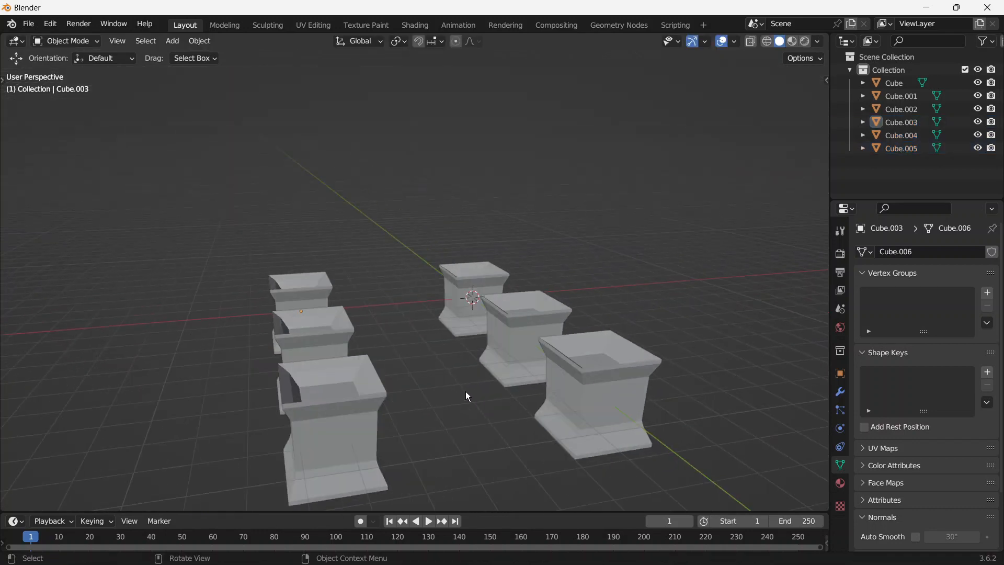
mouse_move(602, 187)
middle_down()
mouse_move(520, 260)
mouse_move(609, 197)
middle_up()
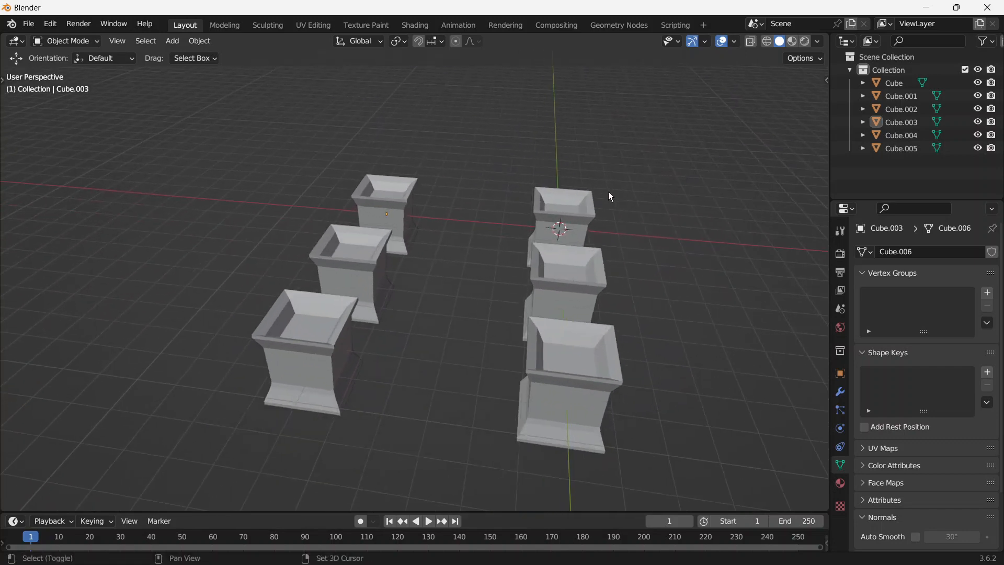
Step: Check the pillars' normals with the Face Orientation overlay, and switch the overlay off again
click(733, 42)
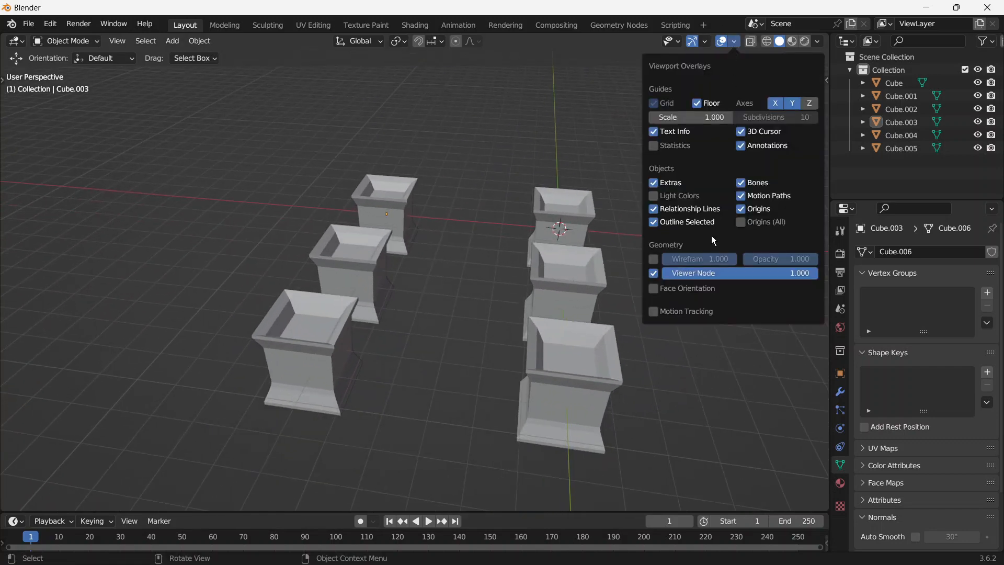
click(681, 291)
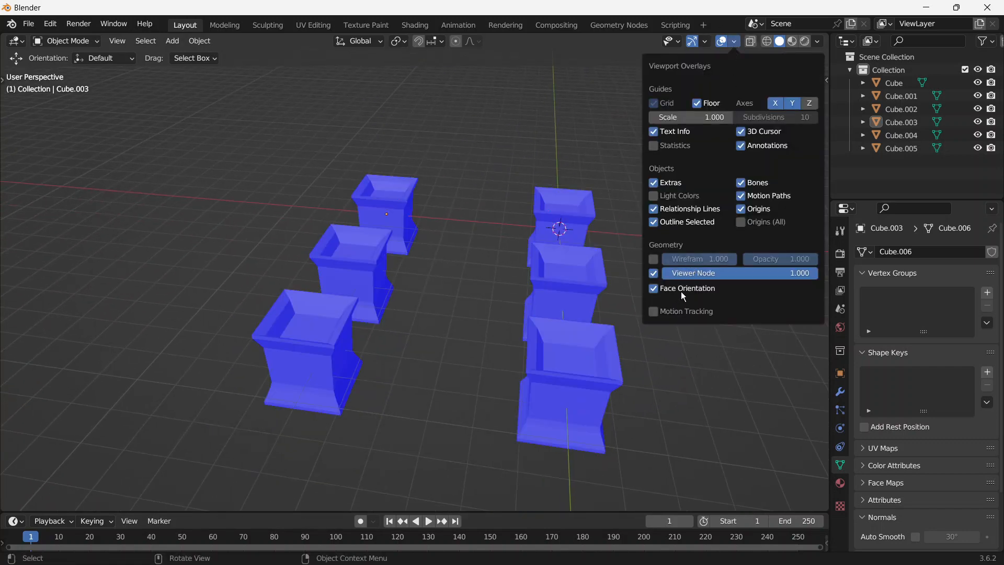
click(681, 291)
middle_drag(303, 306, 382, 369)
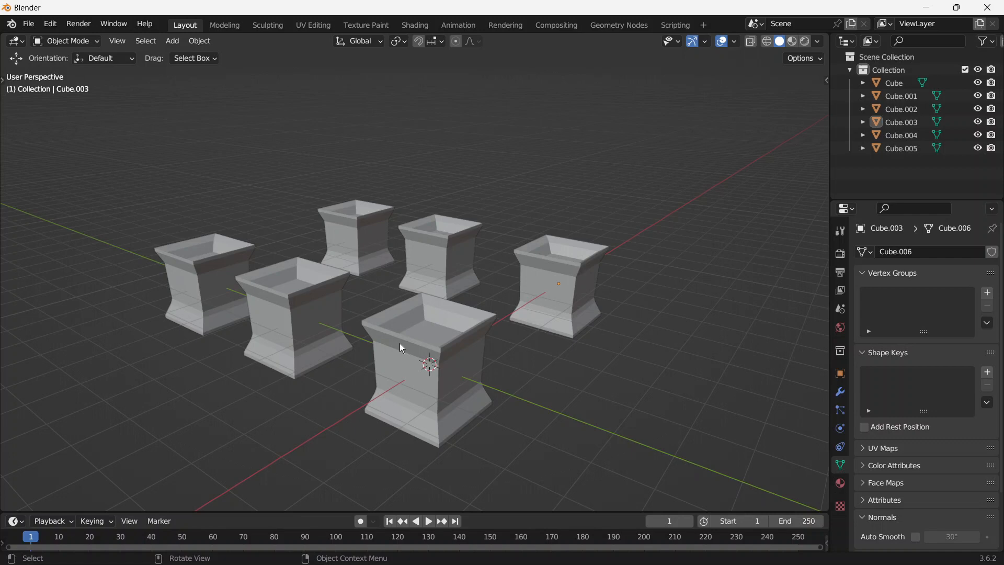
key(shift+a)
mouse_move(396, 299)
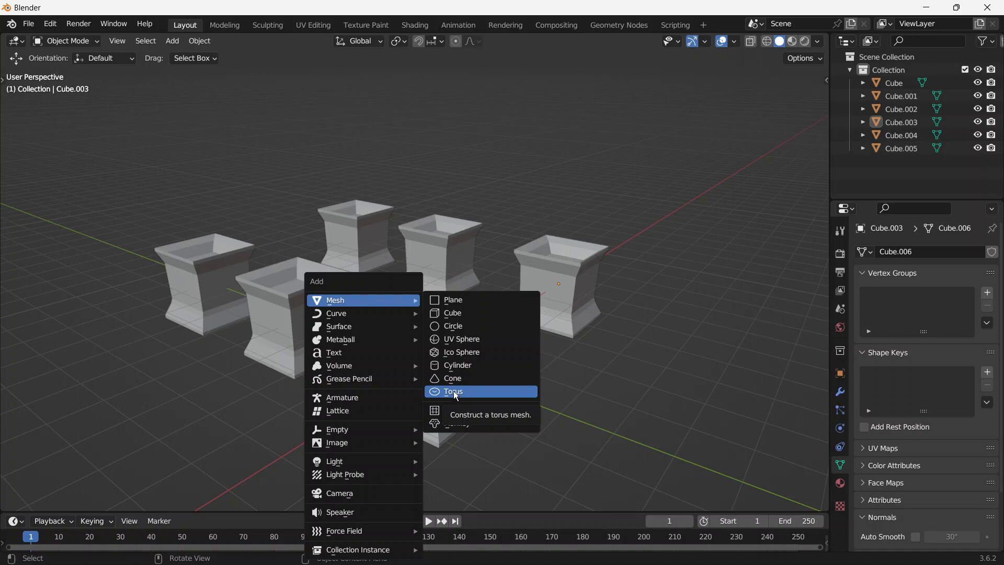
middle_drag(613, 140, 507, 235)
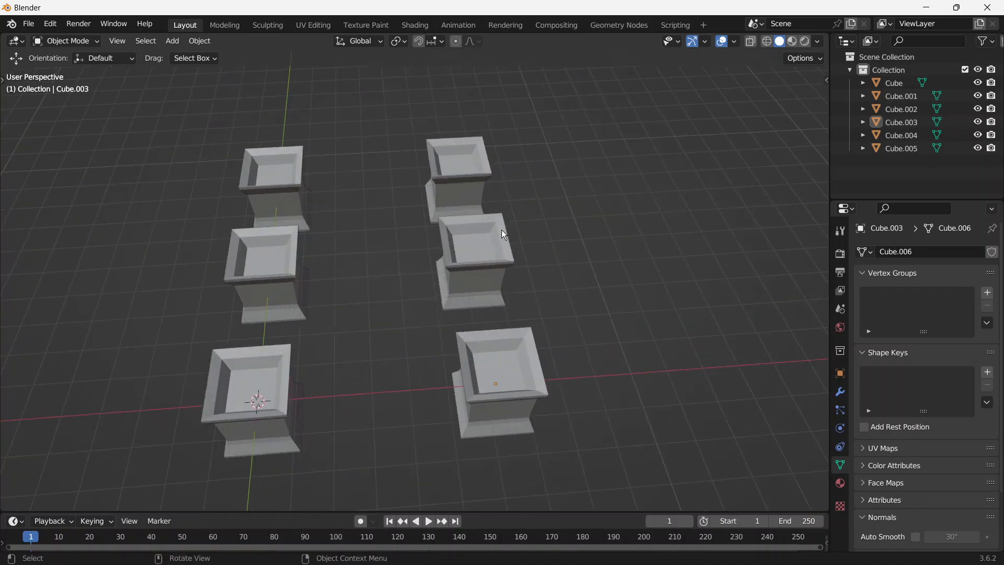
middle_drag(309, 362, 357, 309)
scroll(359, 311, down, 2)
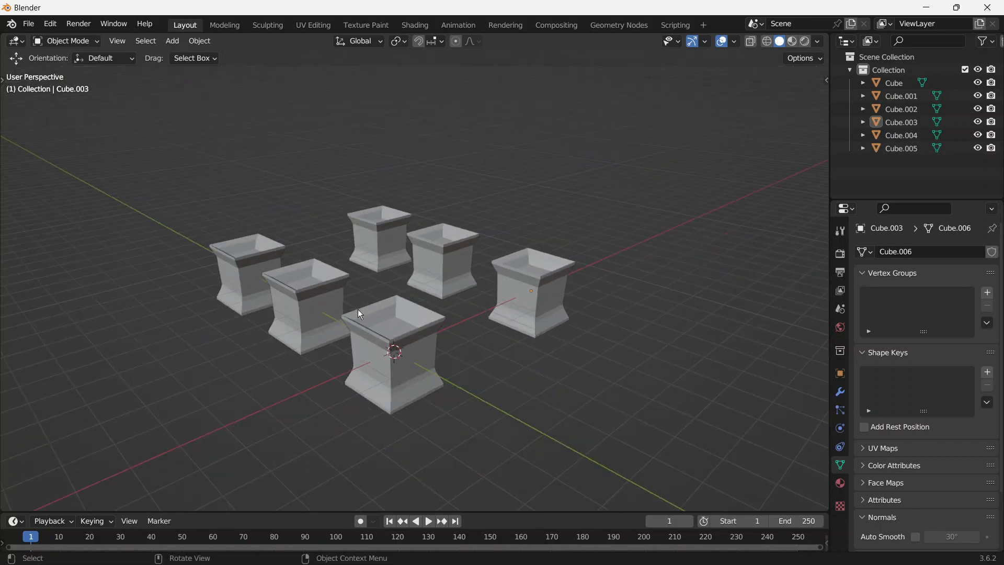
Step: Delete all six pillars one by one to empty the scene
click(411, 302)
key(Delete)
click(516, 274)
key(Delete)
click(442, 256)
key(Delete)
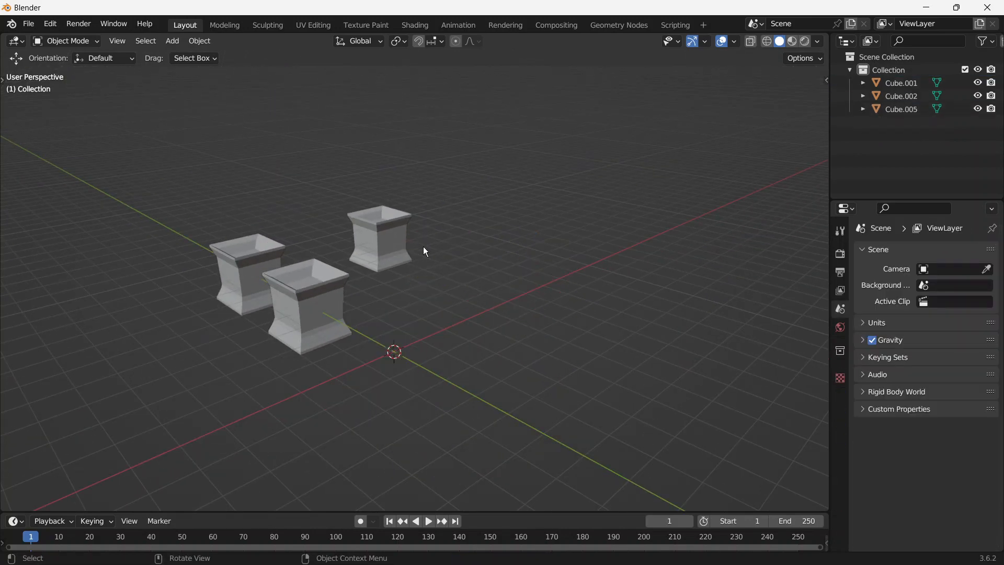
click(384, 245)
key(Delete)
click(282, 275)
key(Delete)
click(250, 274)
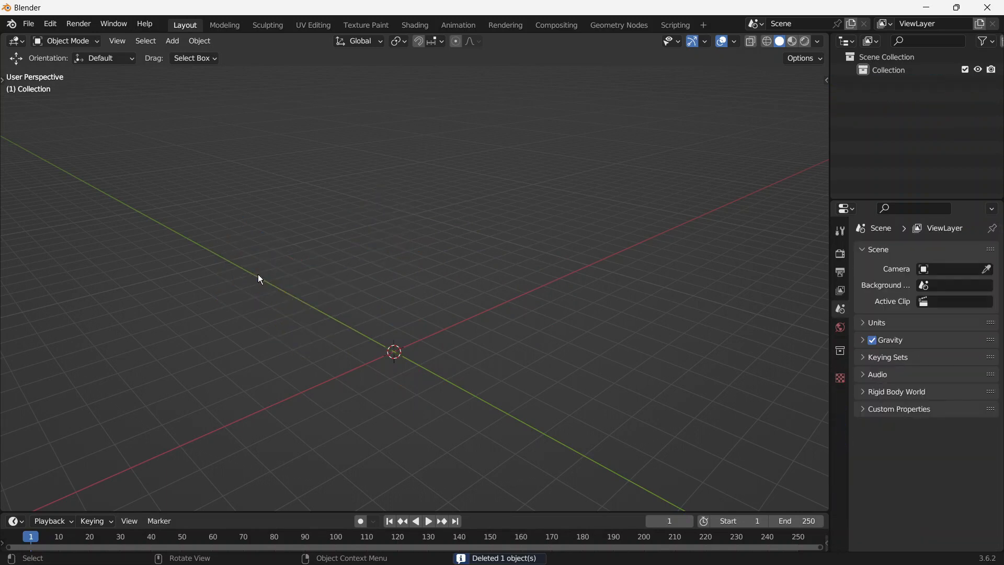
Step: Add a new cube at the origin and enter Edit Mode with face selection and nothing selected
key(shift+a)
click(343, 287)
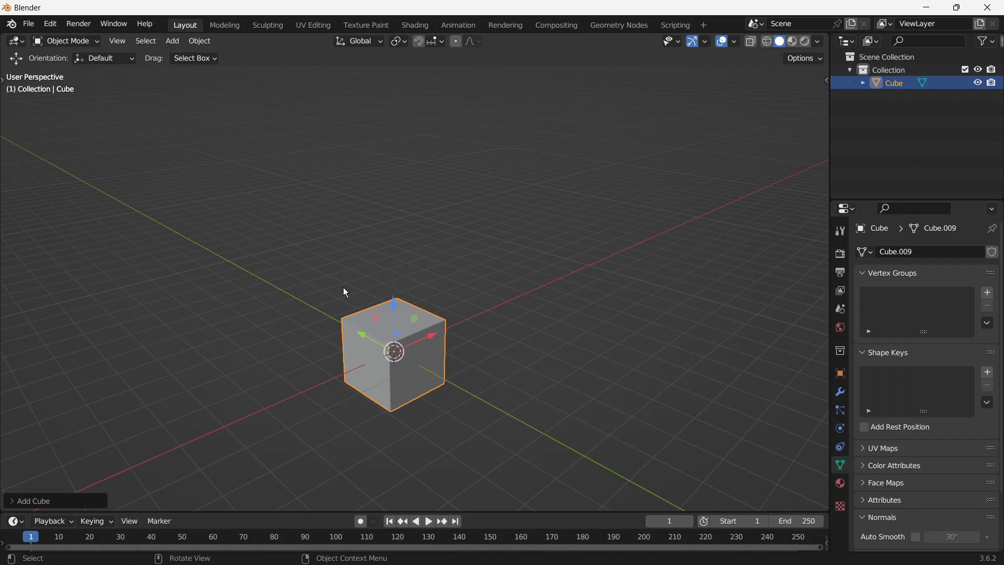
middle_drag(473, 308, 423, 323)
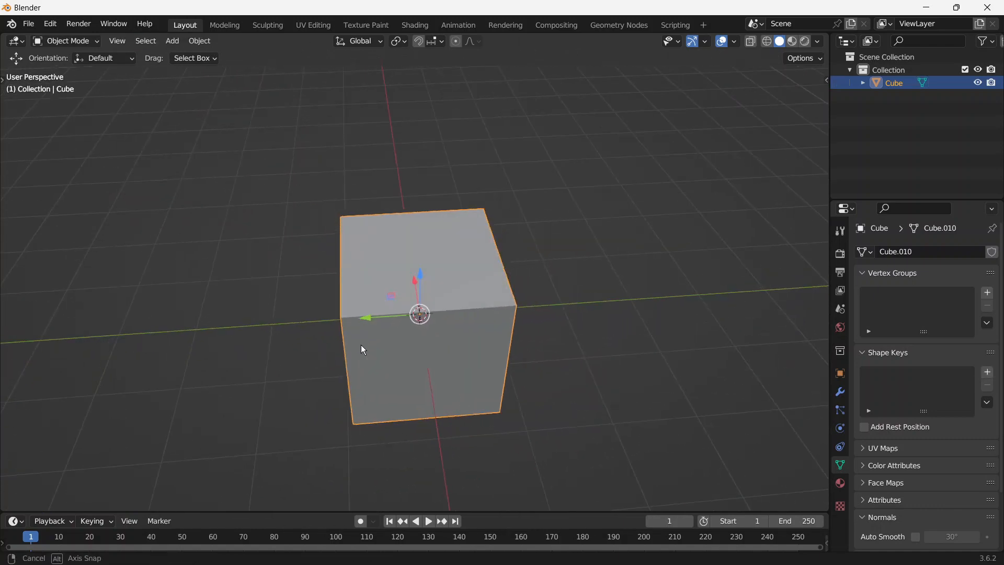
key(Tab)
click(448, 328)
middle_drag(278, 286, 484, 242)
key(alt+a)
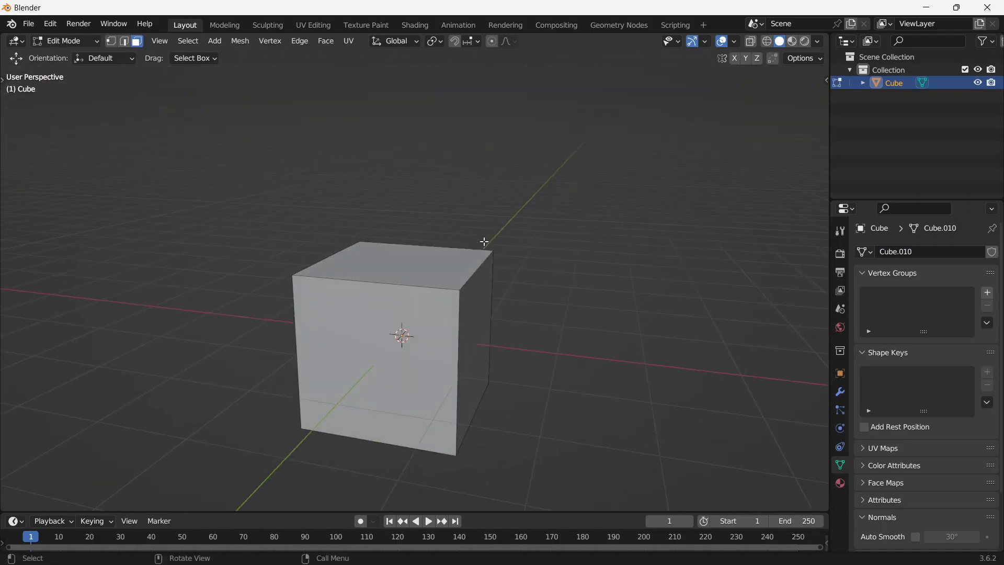
Step: Move the cube's side face 1.75 m along X to flatten the cube into a thin slab
click(471, 340)
middle_drag(513, 280, 511, 331)
mouse_move(572, 289)
middle_down()
mouse_move(555, 278)
mouse_move(555, 295)
middle_up()
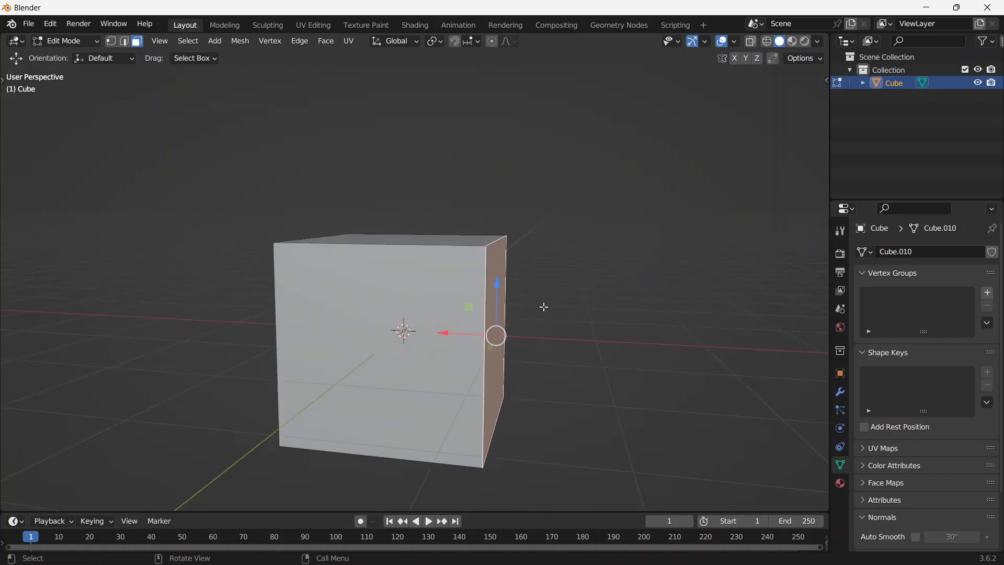
middle_drag(413, 201, 563, 280)
key(g)
key(x)
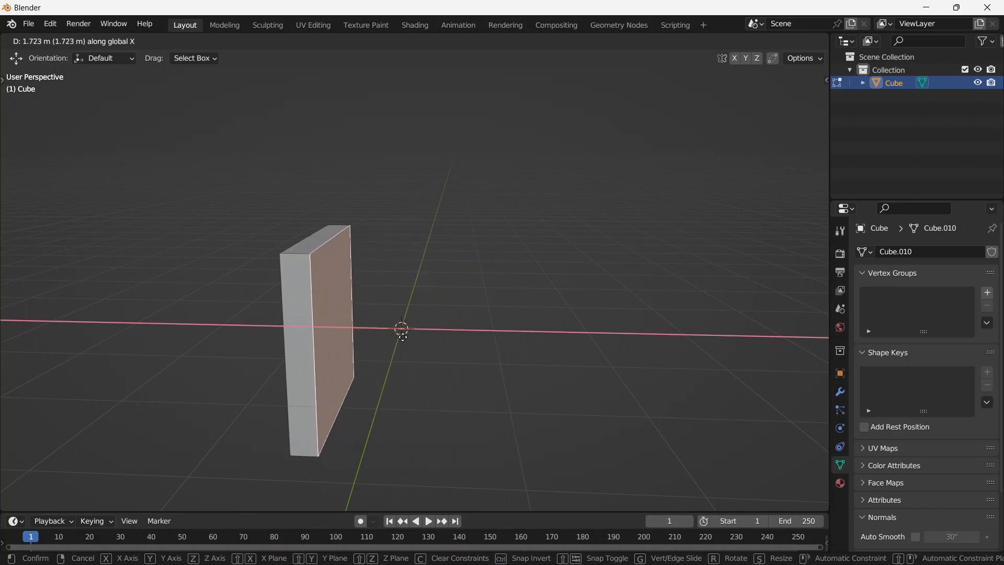
text(1.)
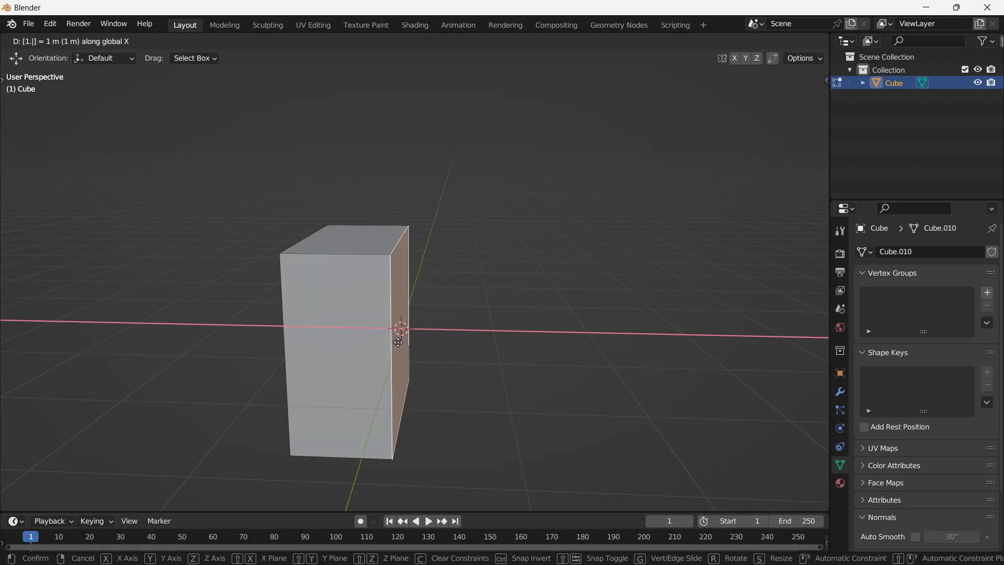
text(75)
key(Return)
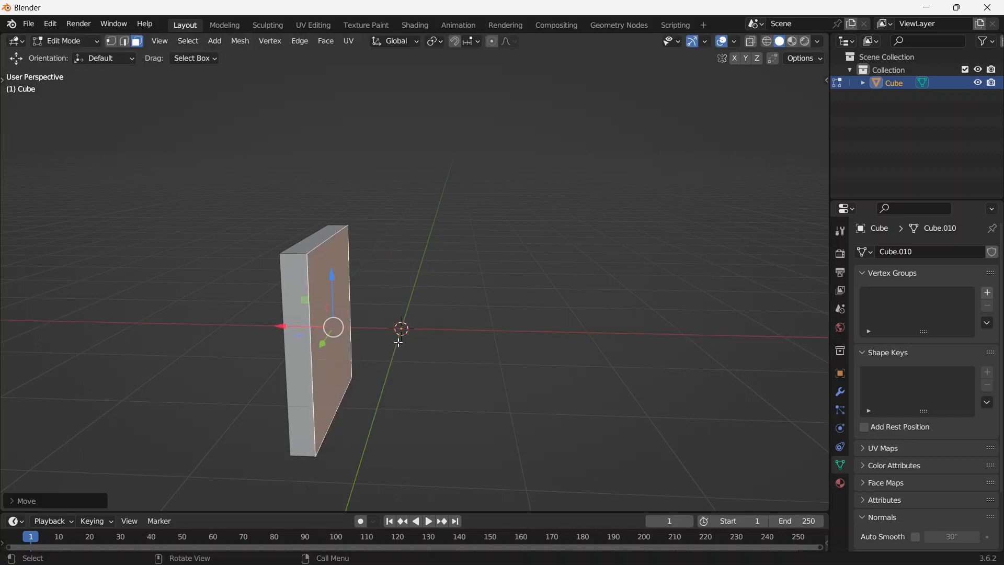
Step: Inset the slab's large selected face with a thickness of 0.25 m
middle_drag(413, 335, 721, 330)
key(i)
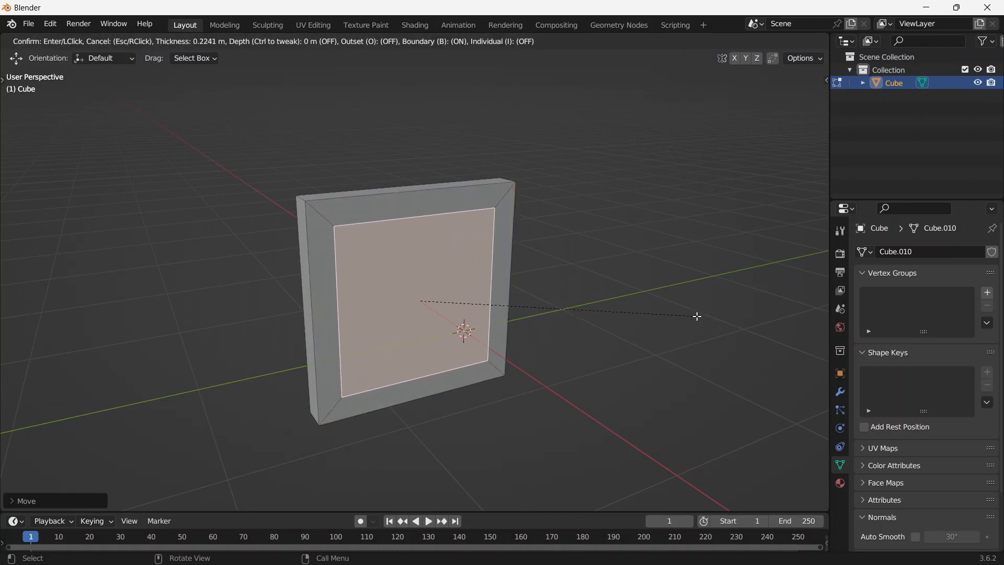
text(.25)
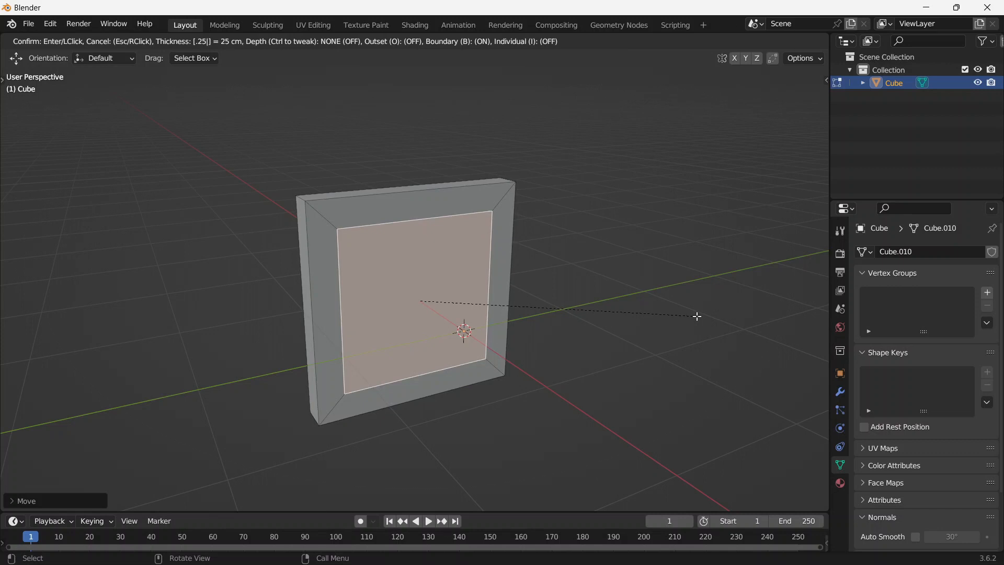
key(Return)
Step: Move the inset face of the slab -0.2 m along X to raise it with sloped sides
middle_drag(502, 308, 596, 302)
key(g)
key(x)
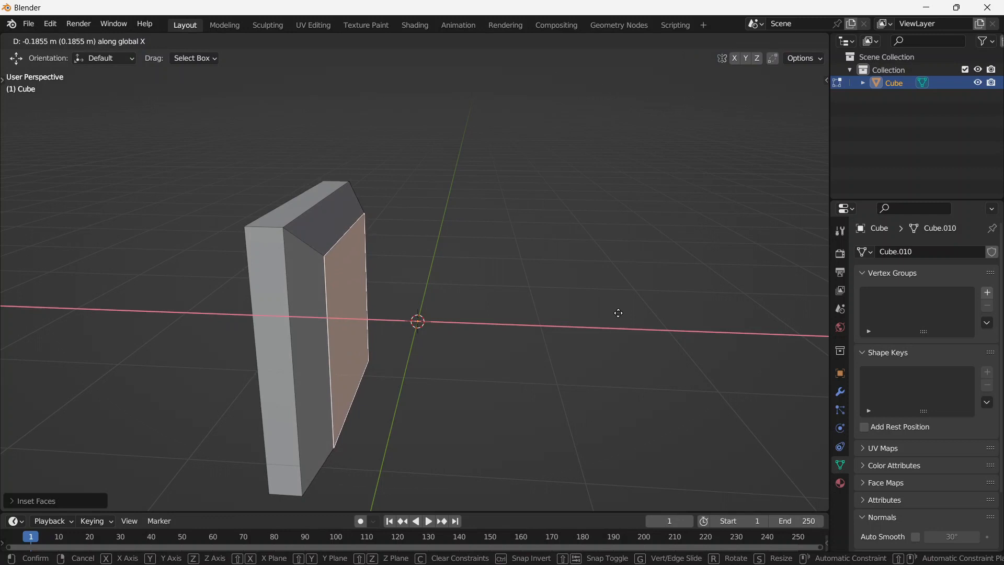
text(-.2)
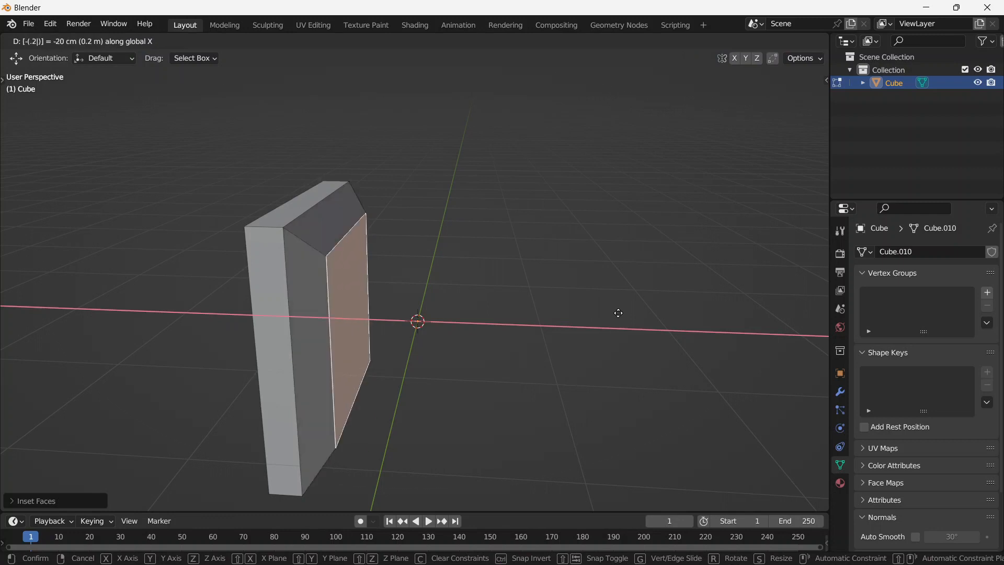
key(Return)
Step: Inset the raised face again with a thickness of about 0.2 m
middle_drag(619, 313, 565, 287)
key(i)
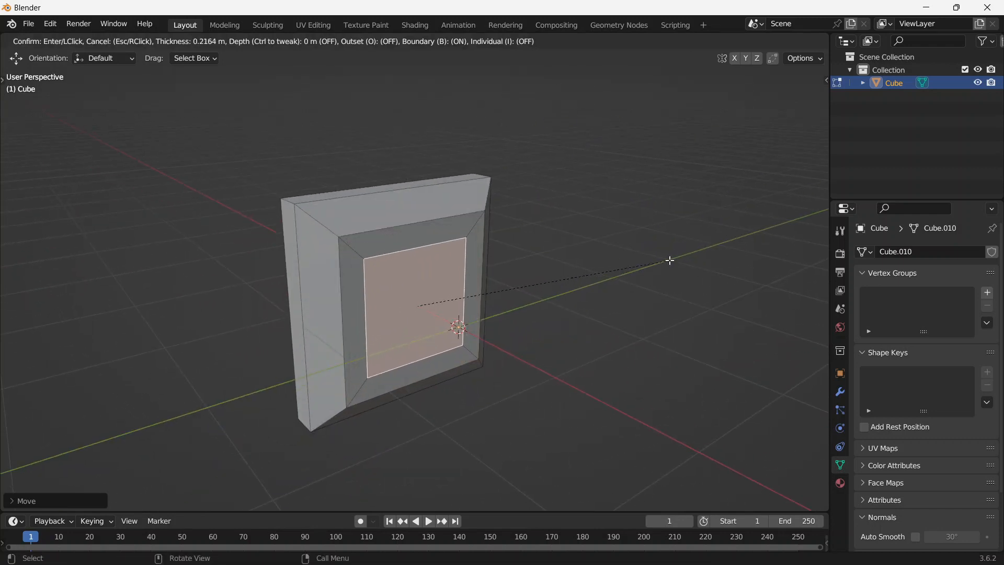
click(670, 260)
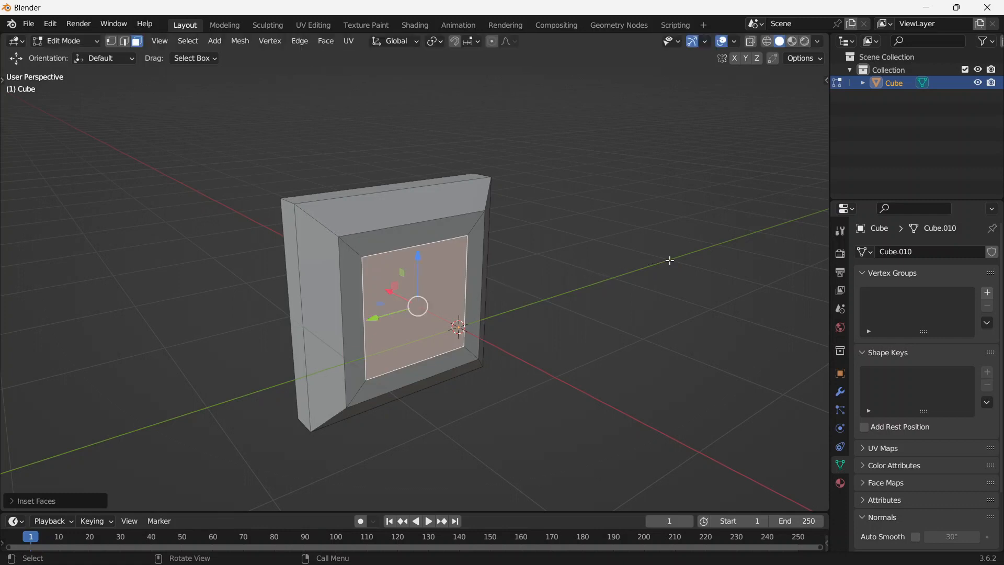
Step: Extrude the inner inset face 2 m outward to form a shaft
middle_drag(238, 295, 341, 307)
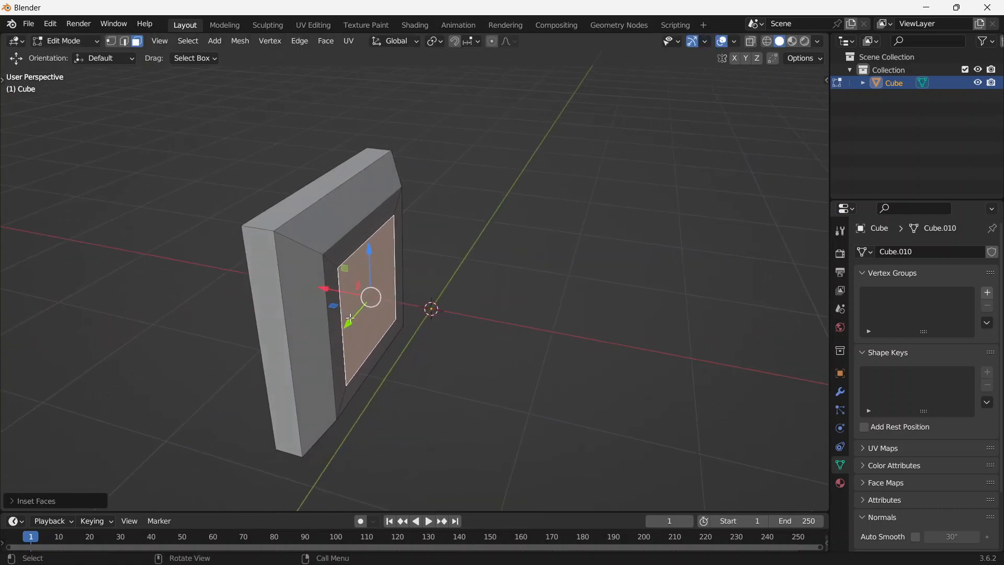
key(e)
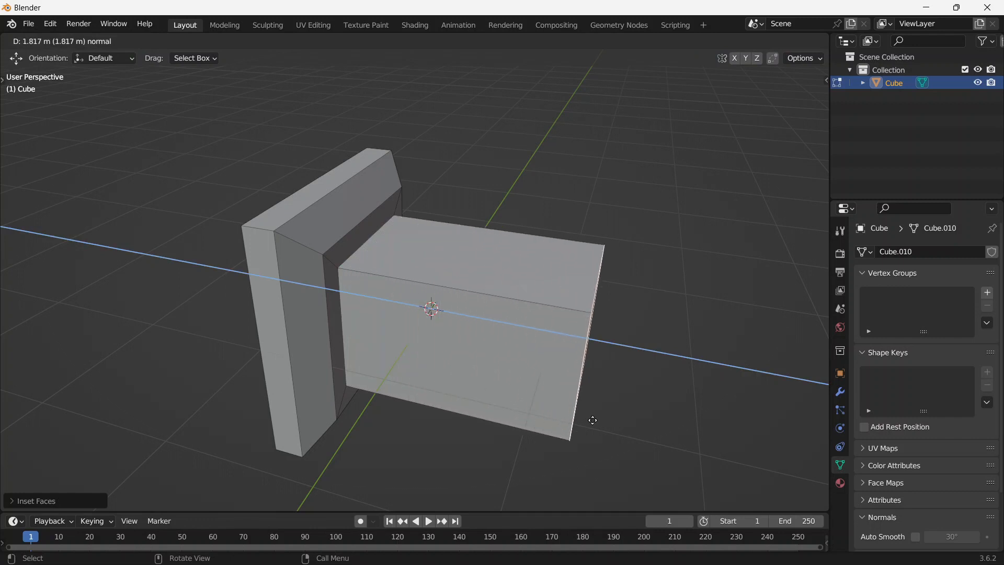
text(2)
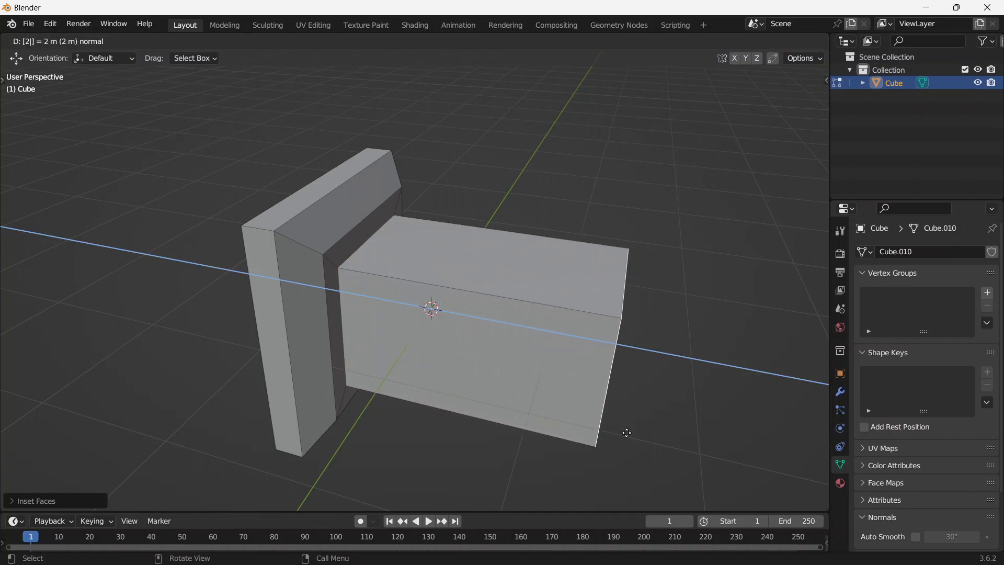
key(Return)
middle_drag(628, 433, 631, 330)
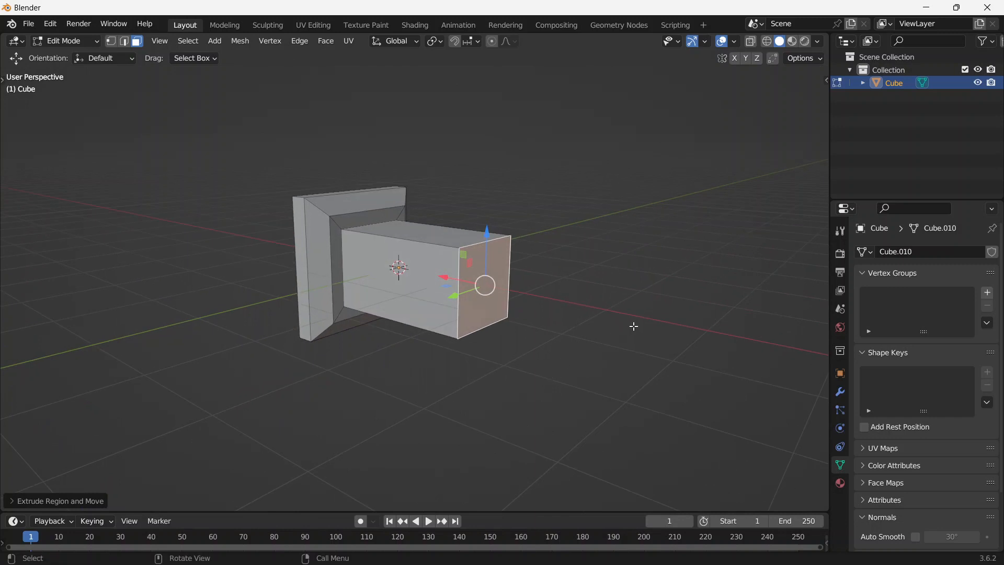
key(s)
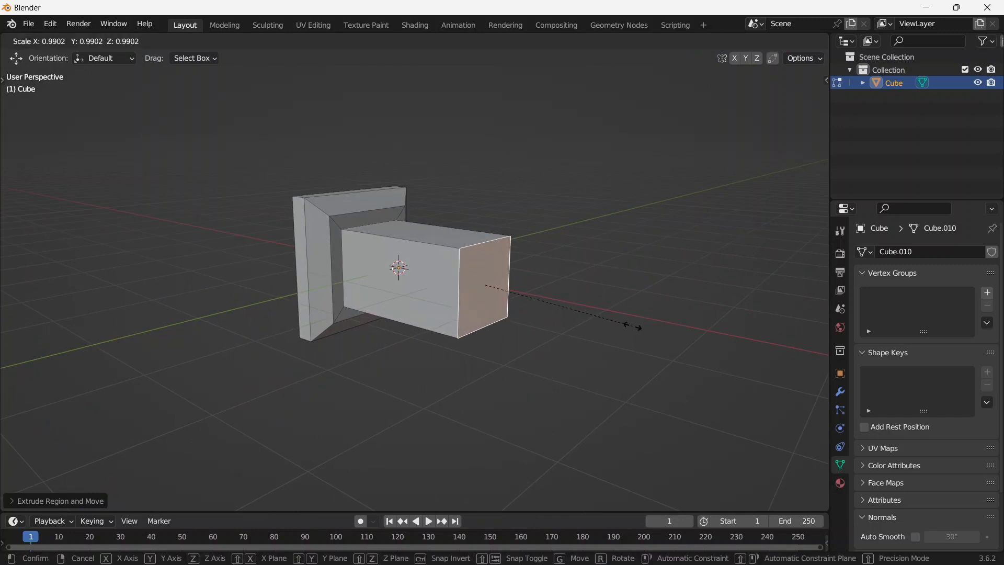
click(632, 327)
middle_drag(421, 336, 479, 351)
middle_drag(460, 263, 520, 317)
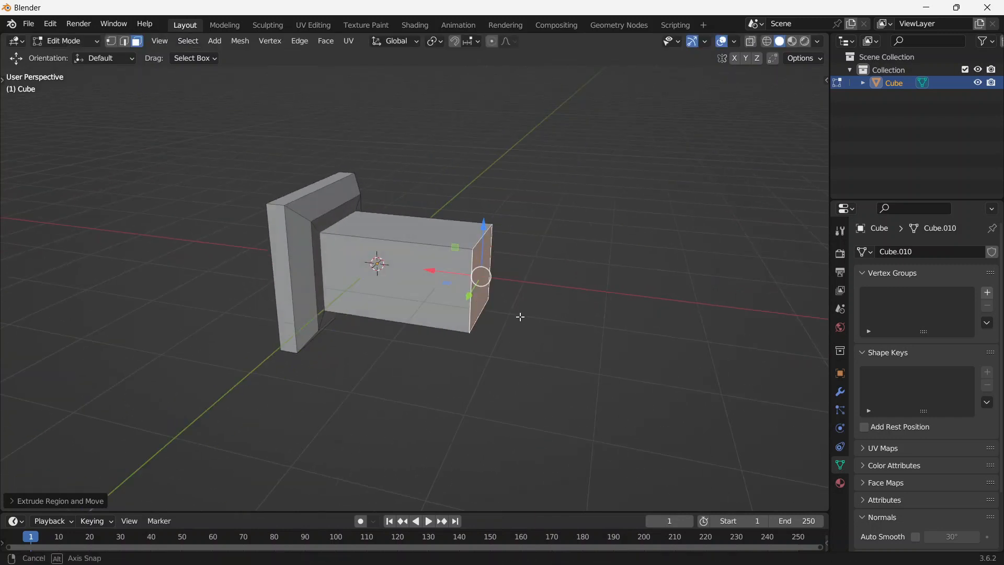
key(s)
key(x)
right_click(467, 296)
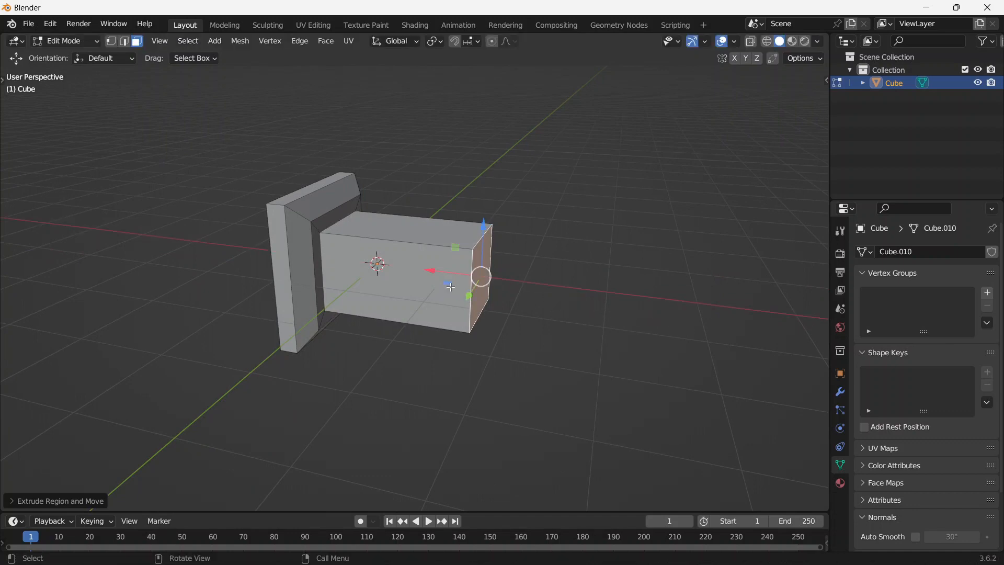
middle_drag(448, 290, 449, 307)
key(s)
key(shift+z)
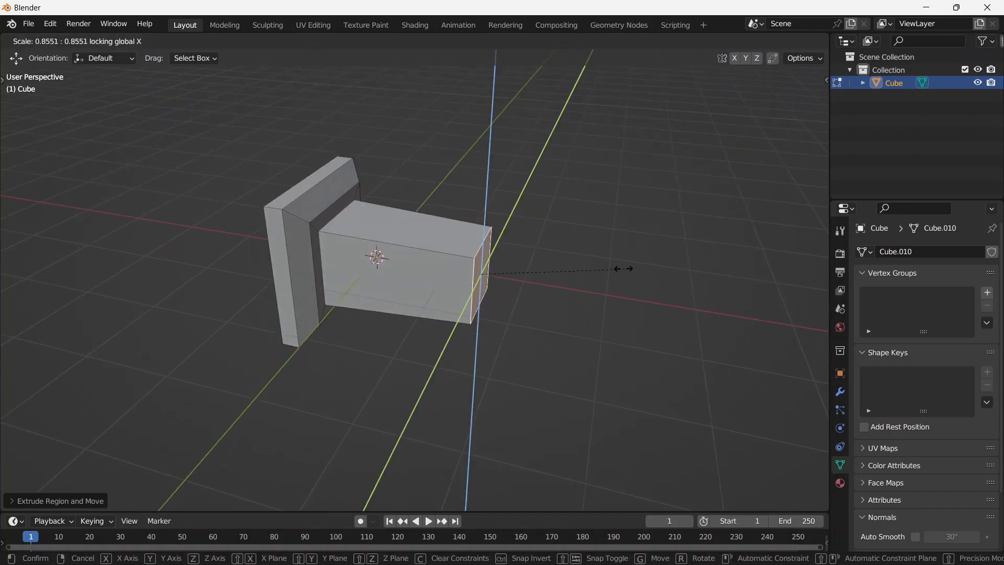
click(594, 272)
middle_drag(594, 271, 400, 310)
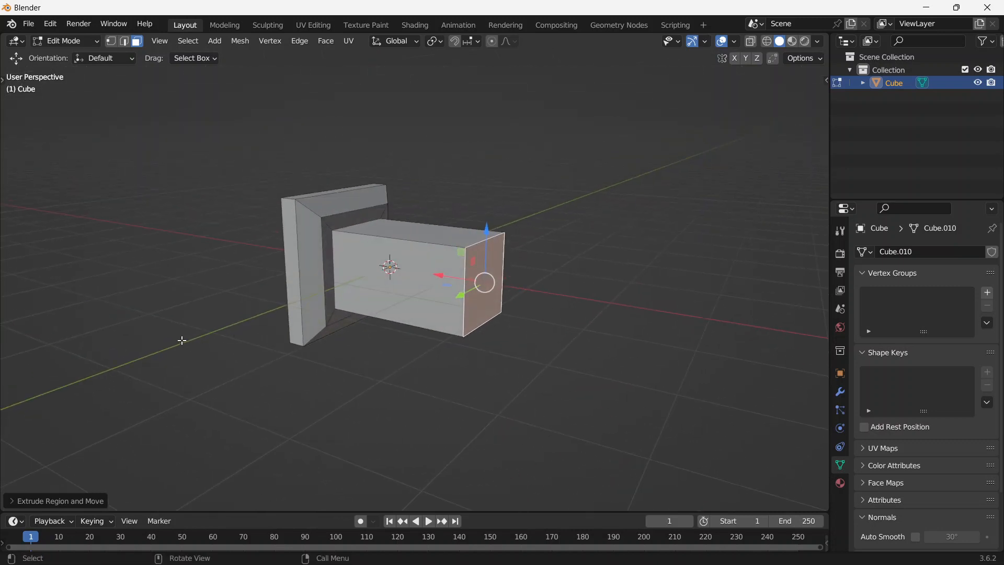
middle_drag(461, 260, 326, 327)
Step: Scale the shaft's end face down in Y and Z only, excluding X, so the shaft tapers
middle_drag(575, 353, 573, 318)
key(s)
key(shift+x)
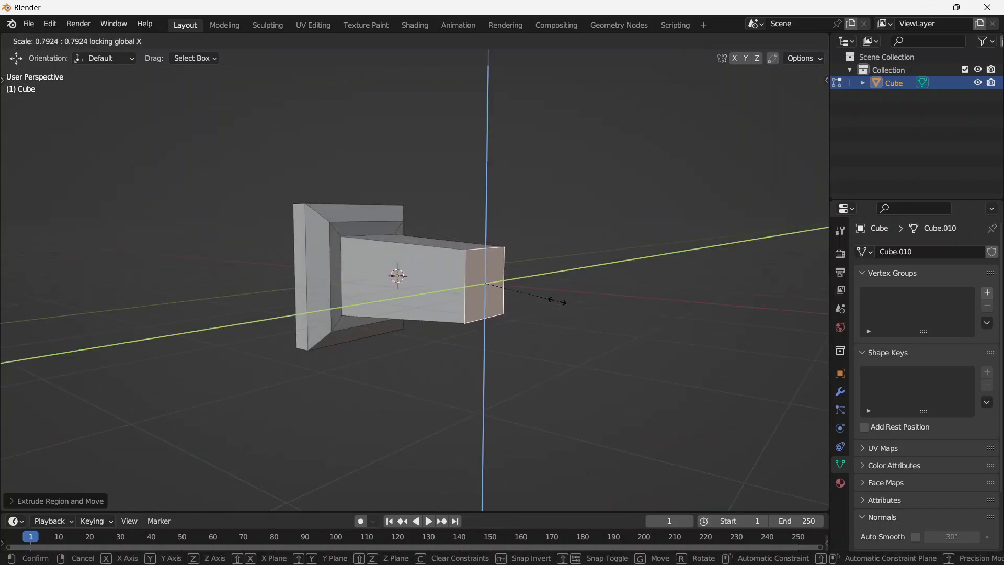
click(533, 293)
middle_drag(367, 338, 510, 401)
key(Tab)
middle_drag(438, 399, 549, 298)
key(Tab)
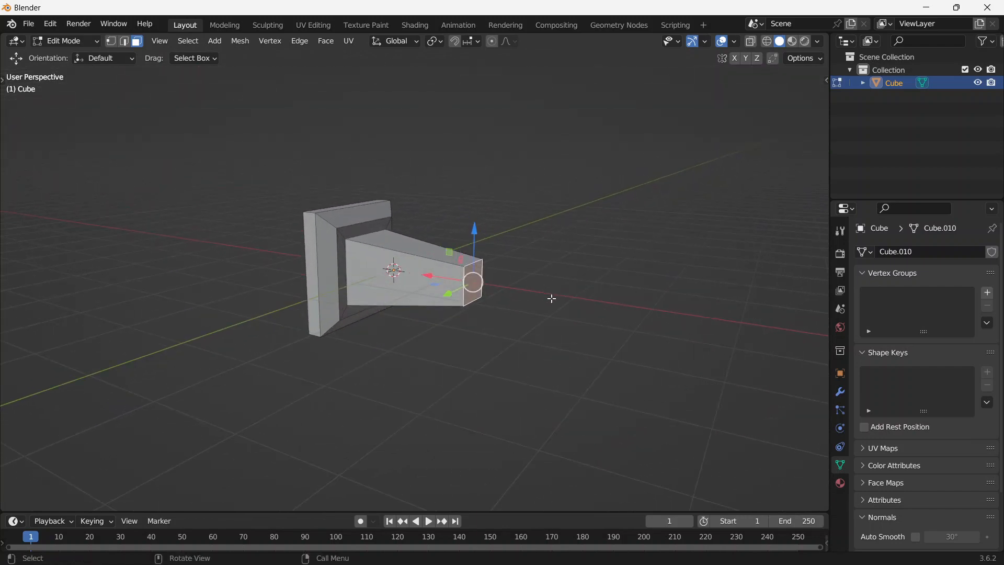
Step: Extrude the shaft's end face in place scaled up about 6.3 times, and move it about -0.55 m along X to flare the end
key(s)
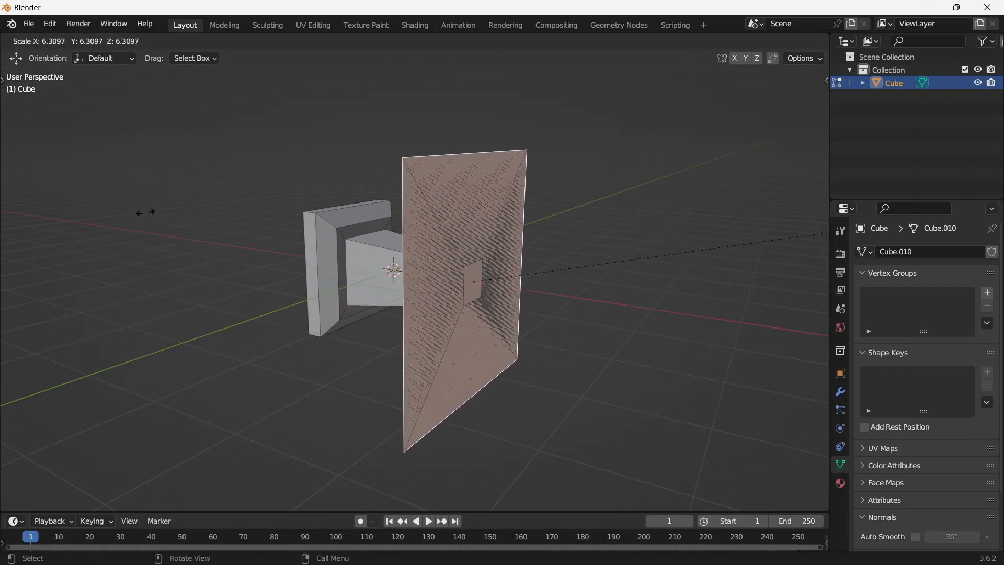
click(145, 212)
middle_drag(83, 239, 550, 273)
key(g)
key(x)
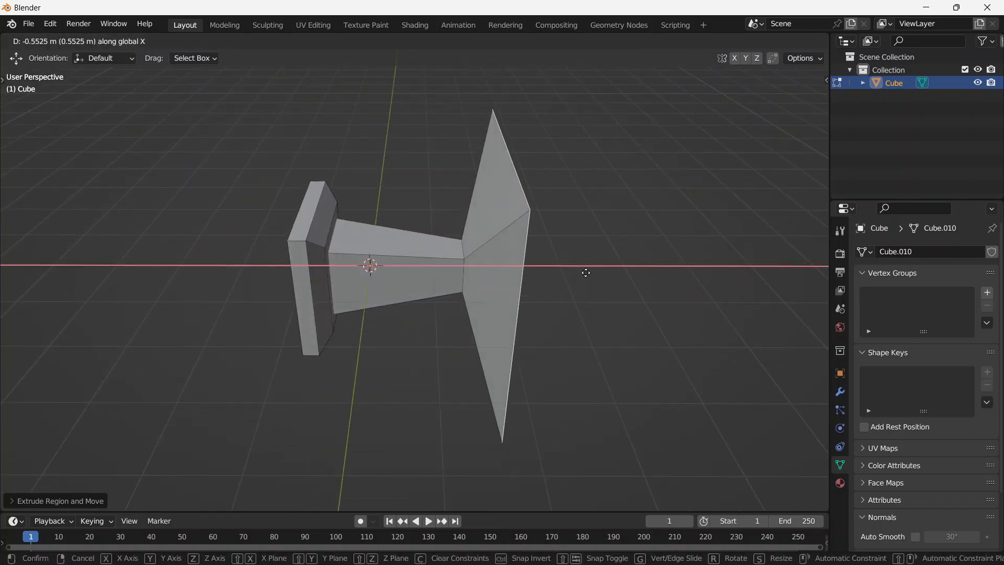
click(586, 272)
Step: Extrude the enlarged end face outward into a thick square plate
middle_drag(555, 280, 596, 233)
key(e)
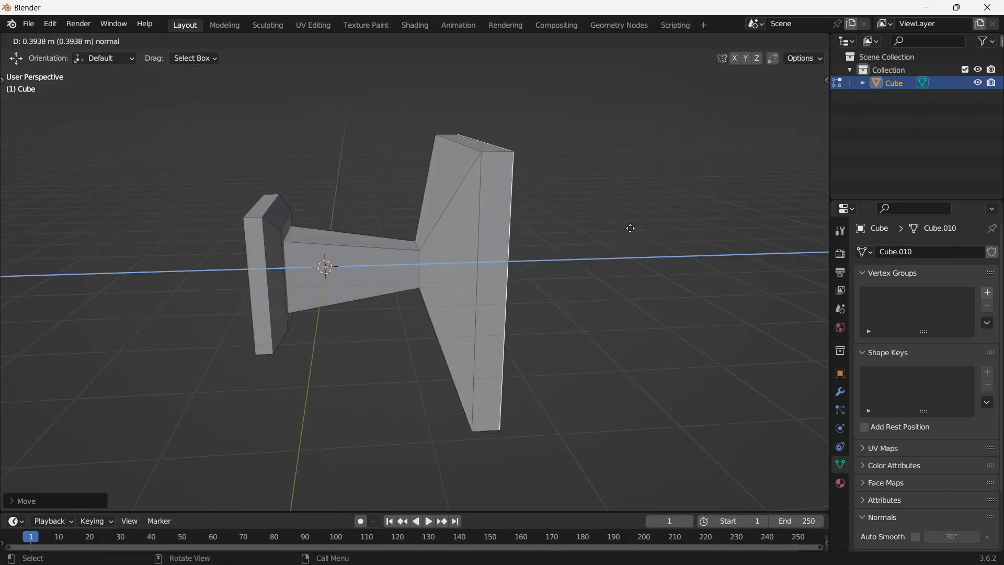
click(630, 229)
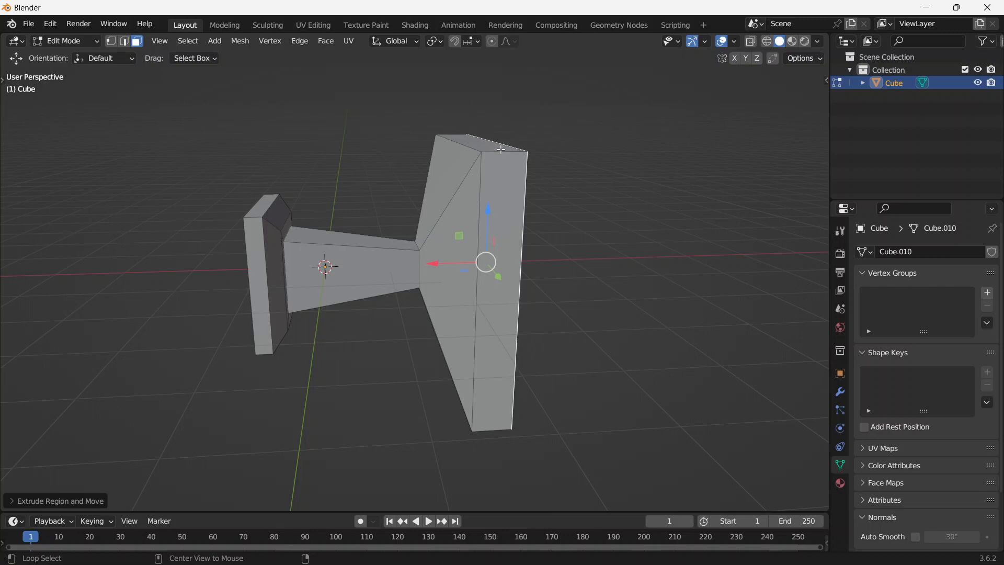
Step: Select the loop of side faces around the plate and scale it about 1.3 times, excluding X
middle_drag(501, 149, 490, 185)
alt+click(489, 185)
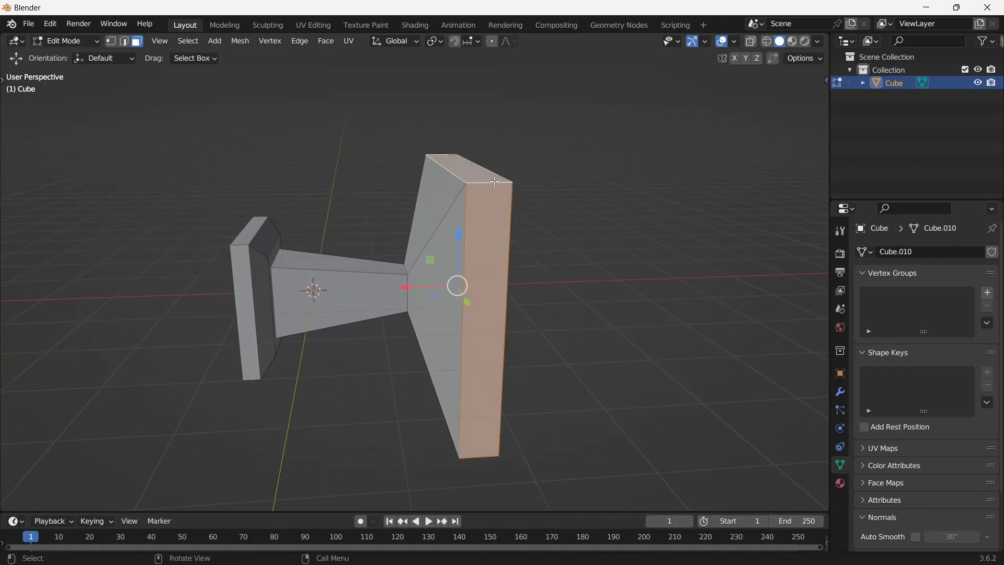
middle_drag(495, 181, 492, 181)
scroll(492, 181, down, 2)
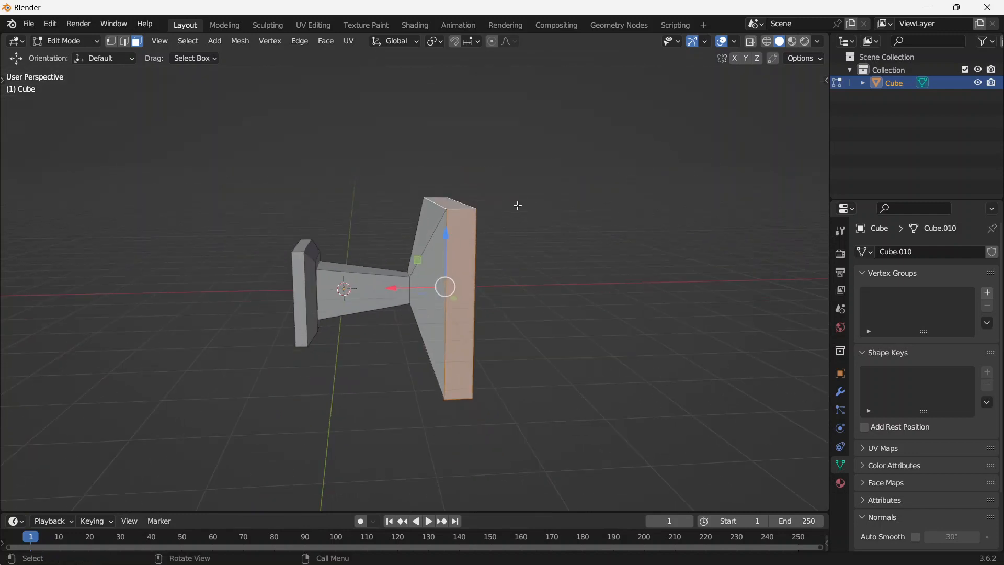
key(s)
key(x)
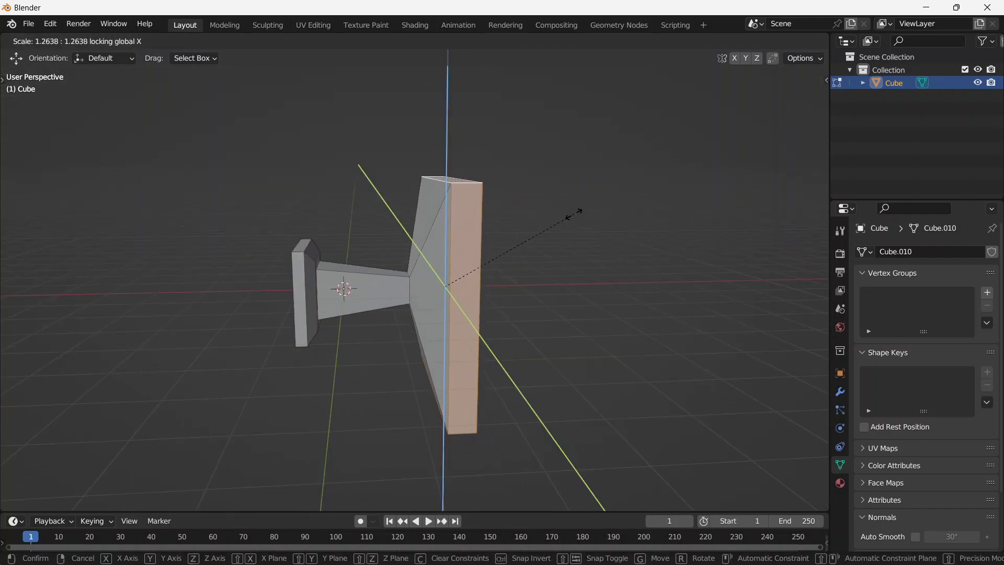
click(578, 215)
Step: Select the plate's outer edge loop and move it away from the shaft along X to stretch the plate into a deep box
middle_drag(578, 217, 532, 242)
click(421, 255)
click(451, 248)
middle_drag(453, 248, 504, 246)
key(g)
key(x)
click(632, 265)
key(Tab)
middle_drag(258, 269, 451, 209)
key(Tab)
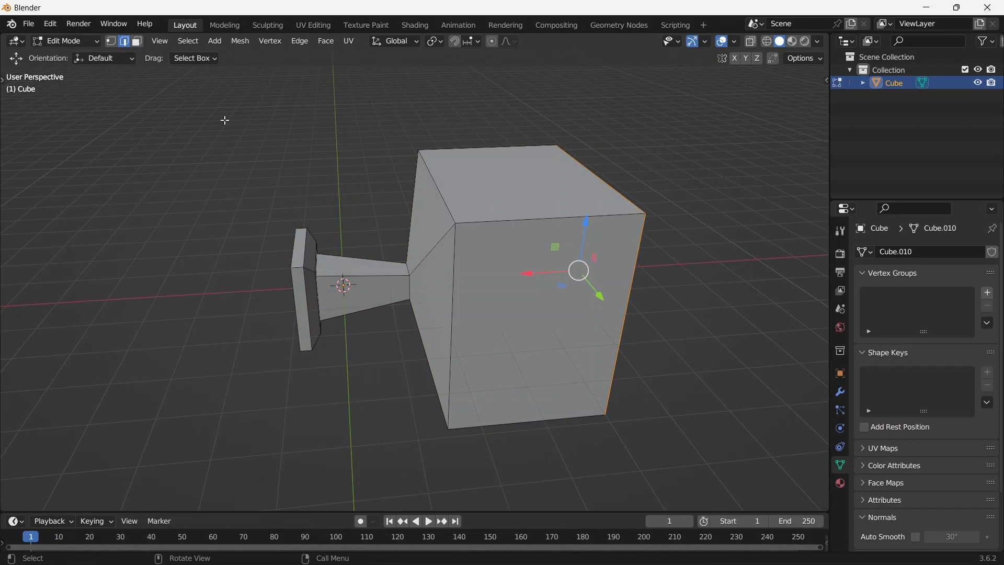
Step: Select the box's edge loop nearest the shaft and move it along negative X to lengthen the flared section
alt+click(449, 195)
key(g)
key(x)
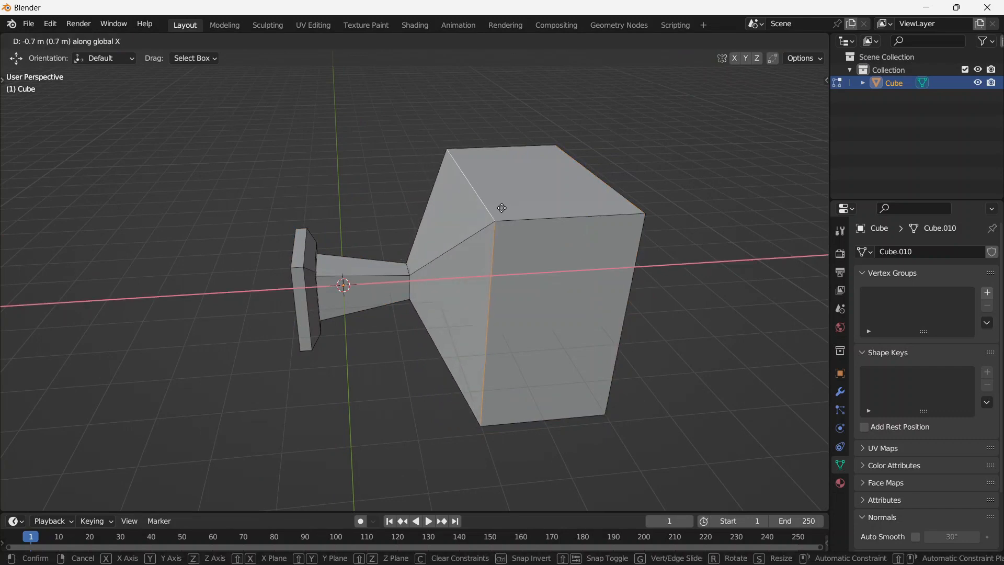
click(457, 265)
key(Tab)
middle_drag(457, 265, 515, 347)
key(Tab)
key(Tab)
key(Tab)
key(Tab)
middle_drag(531, 278, 560, 303)
key(r)
key(x)
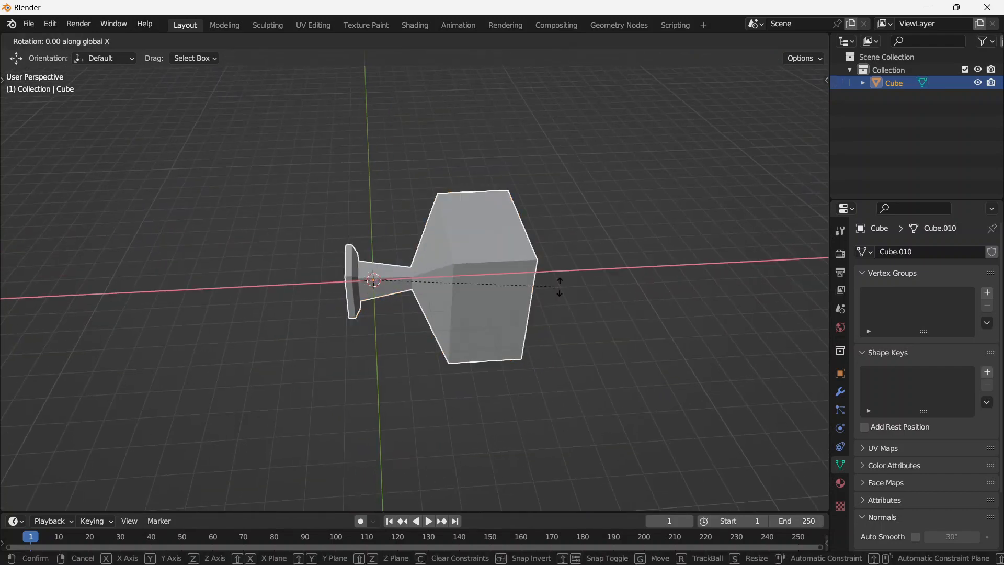
text(180y)
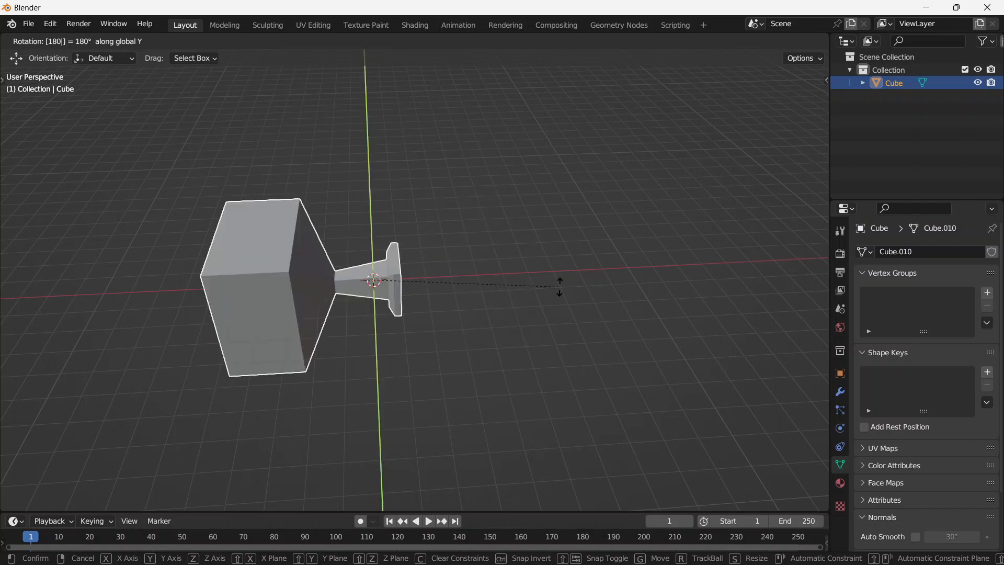
key(Escape)
Step: Rotate the whole object -90° about the Y axis to stand it upright on its box end
text(ry90)
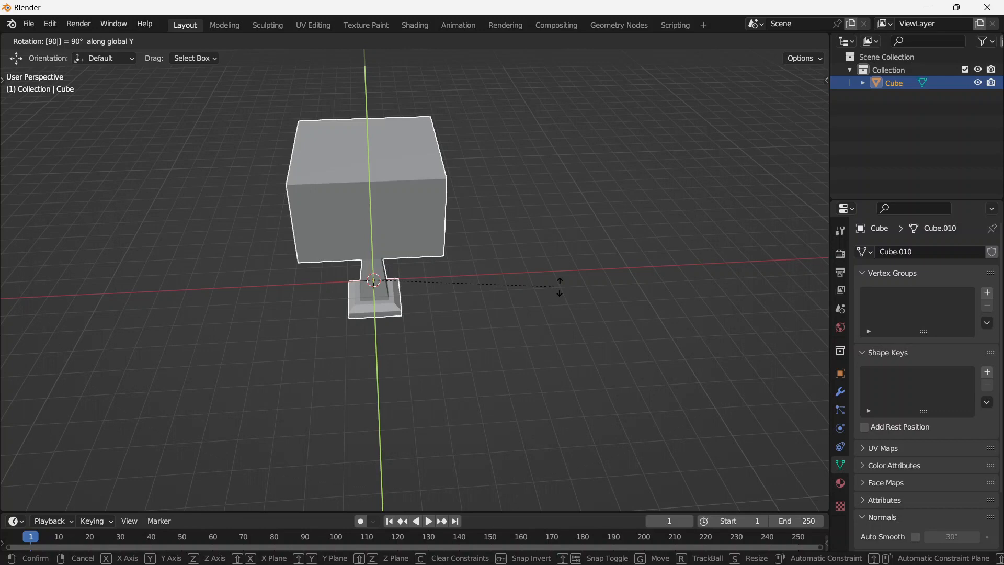
key(minus)
key(Return)
middle_drag(559, 286, 430, 238)
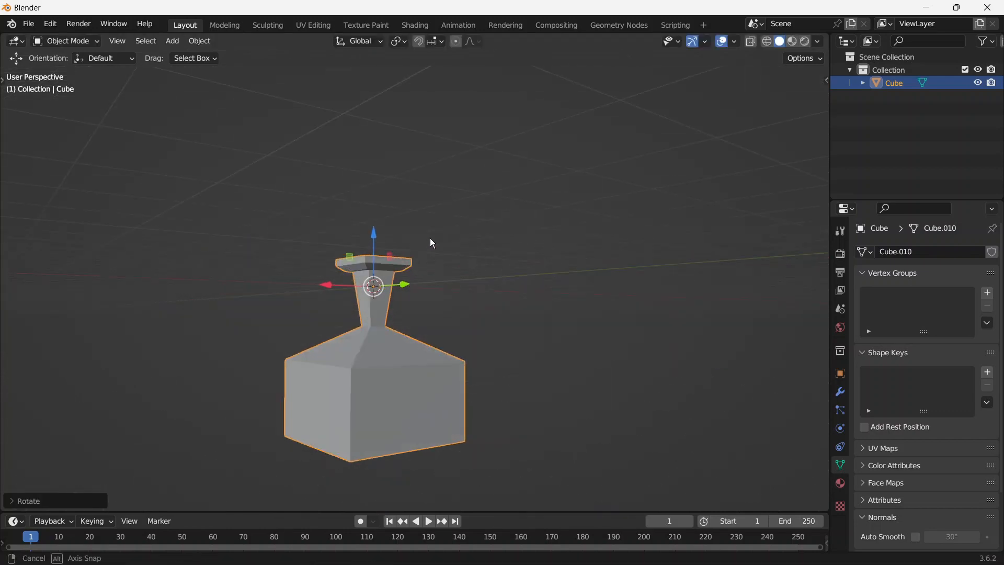
Step: Move the whole object up along Z until its box body is level with the world origin
key(g)
key(z)
click(432, 239)
middle_drag(431, 240, 450, 200)
Step: Select the box's bottom face in Edit Mode and move it up about 2.1 m along Z to flatten the base
key(Tab)
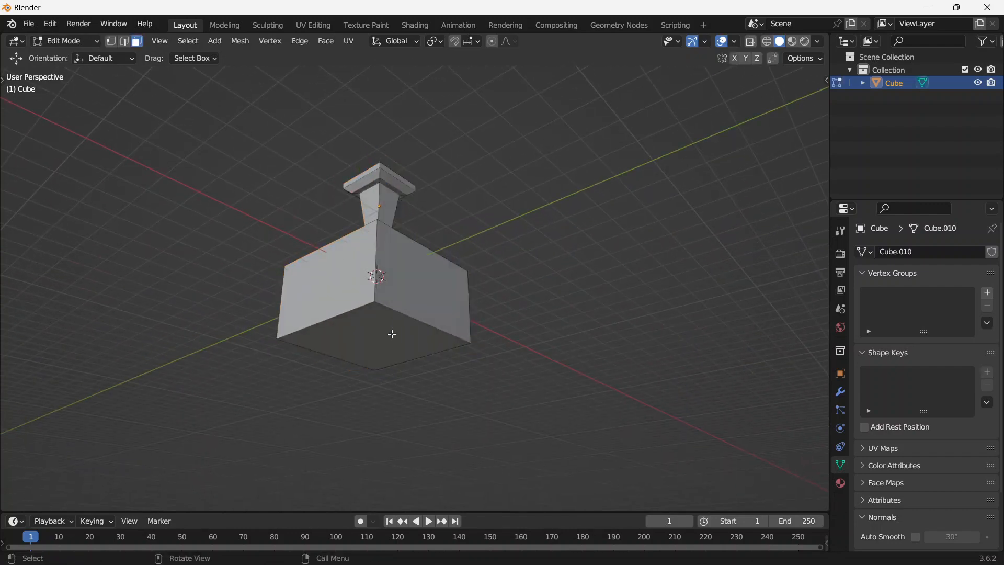
click(392, 333)
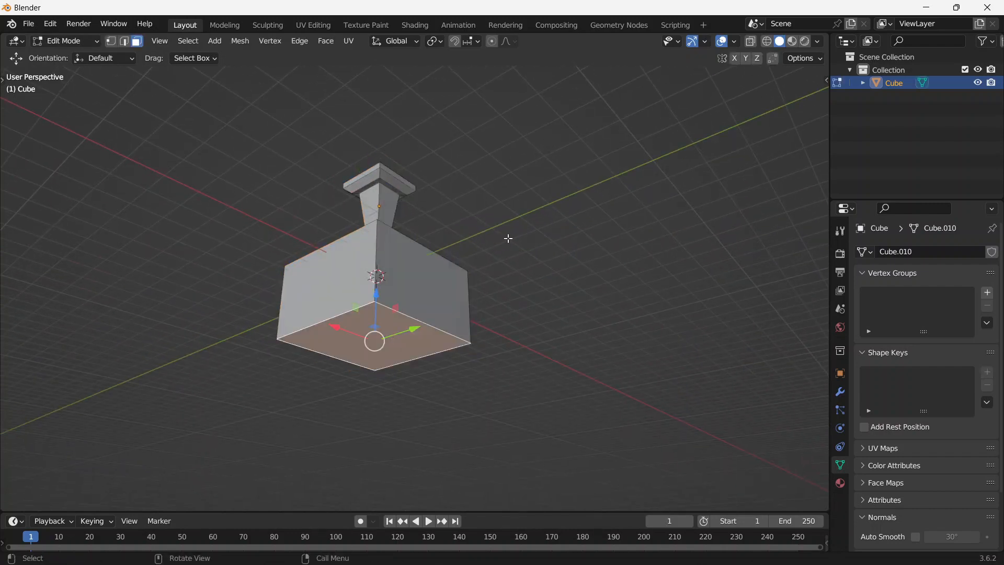
middle_drag(506, 237, 515, 293)
key(g)
key(z)
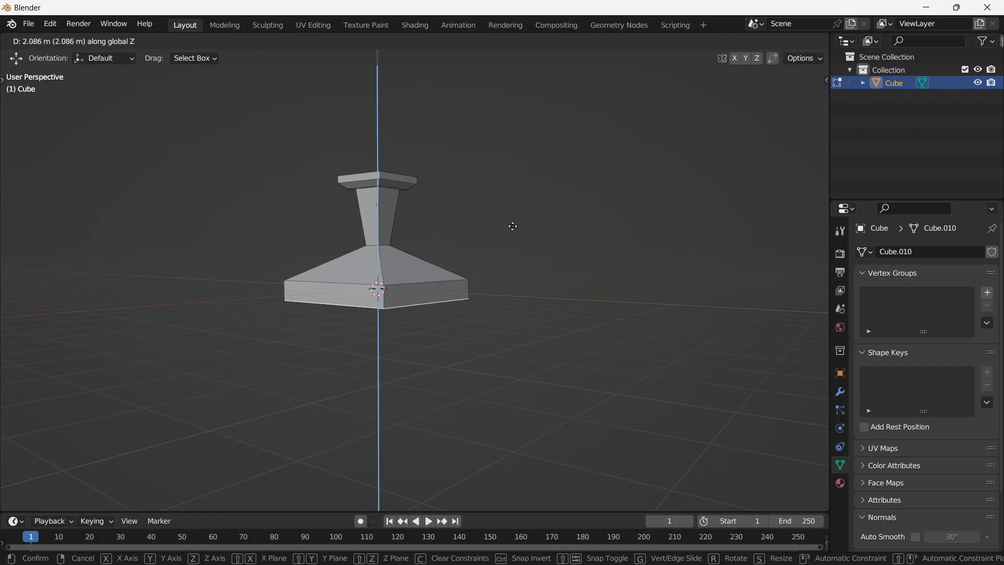
click(511, 224)
Step: Move the bottom face back down about 0.59 m along Z to thicken the base
key(Tab)
key(Tab)
middle_drag(553, 223, 530, 242)
key(g)
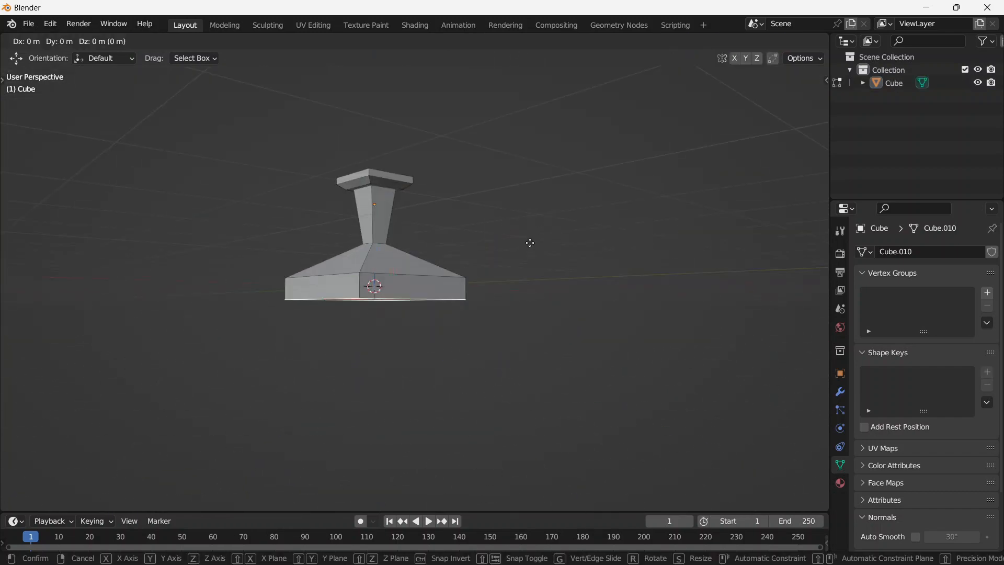
key(z)
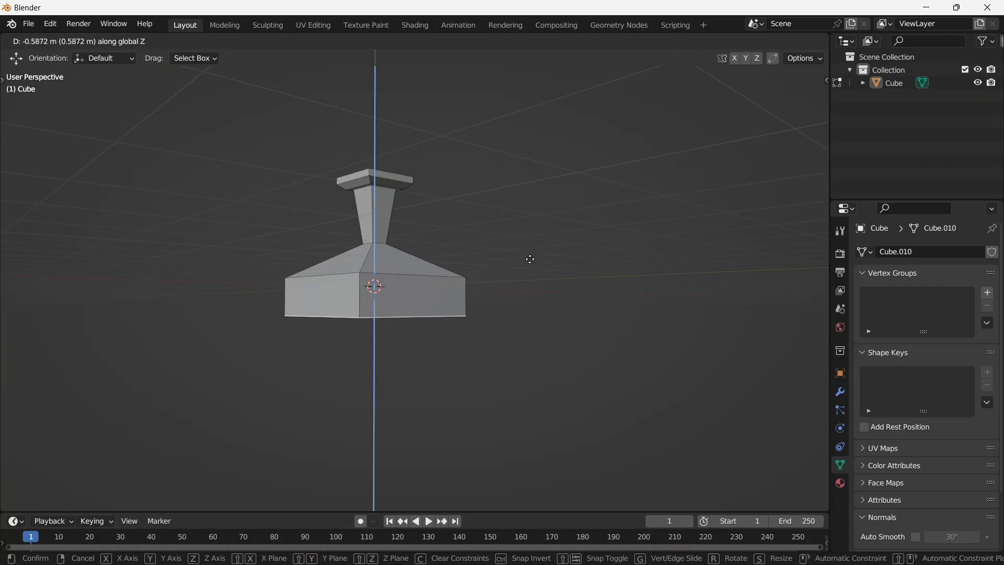
click(529, 259)
Step: Return to Object Mode and delete the finished pedestal model to empty the scene
key(Tab)
middle_drag(554, 259, 355, 239)
scroll(360, 264, up, 3)
click(361, 265)
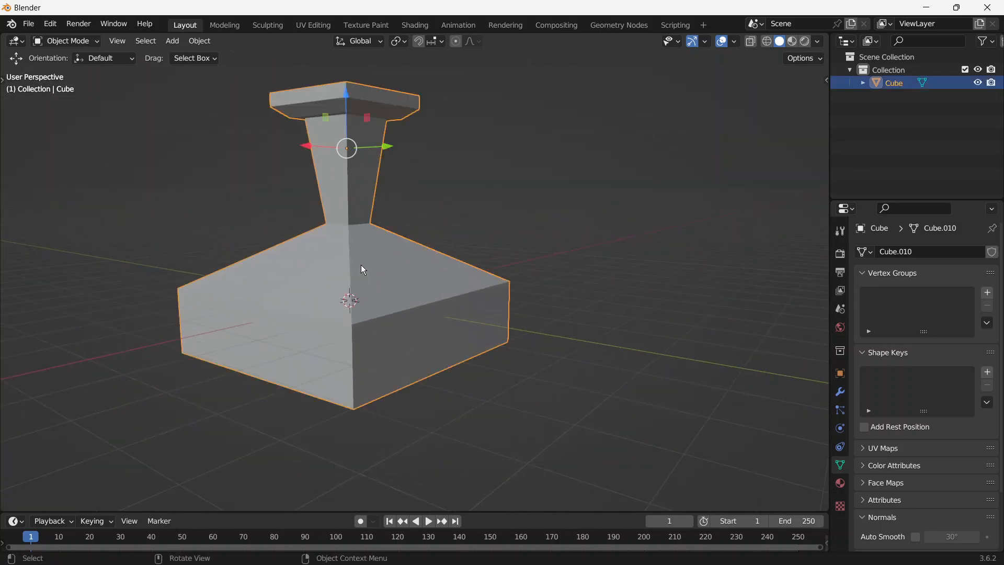
key(Delete)
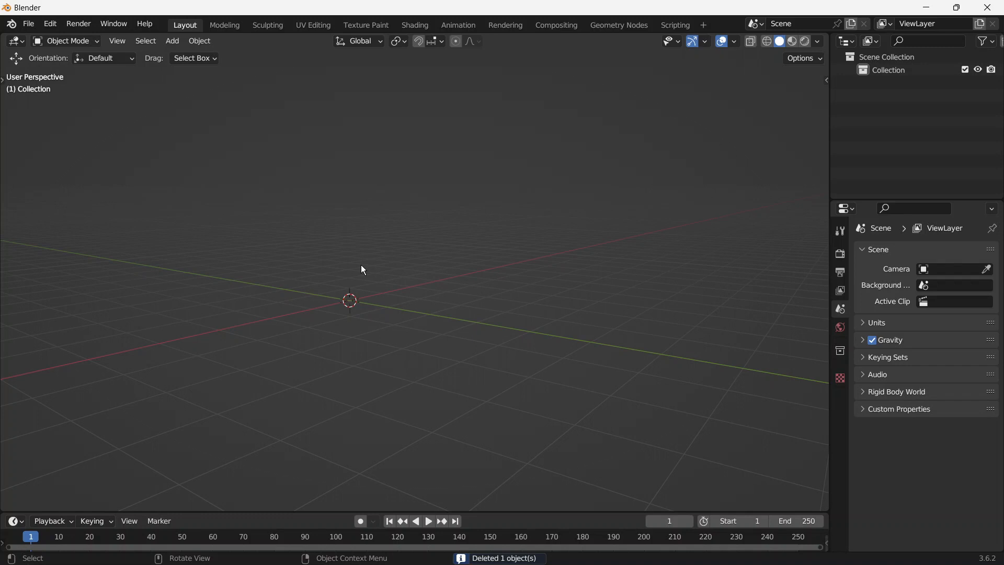
middle_drag(336, 285, 375, 283)
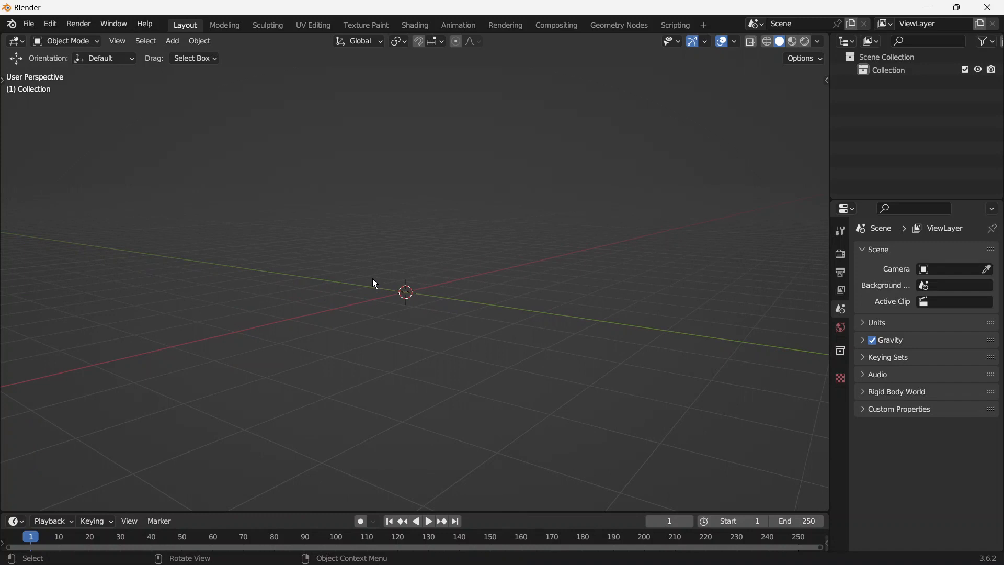